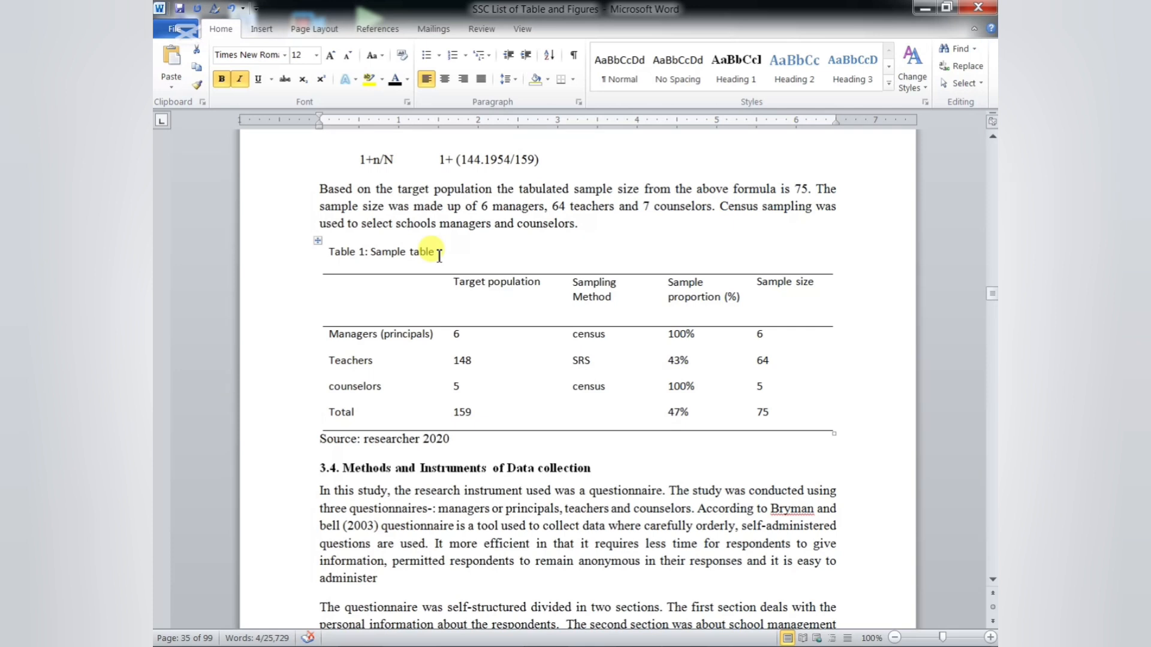
- Cut the title text "Sample table" from the Table 1 heading row
left_click_drag(441, 254, 389, 251)
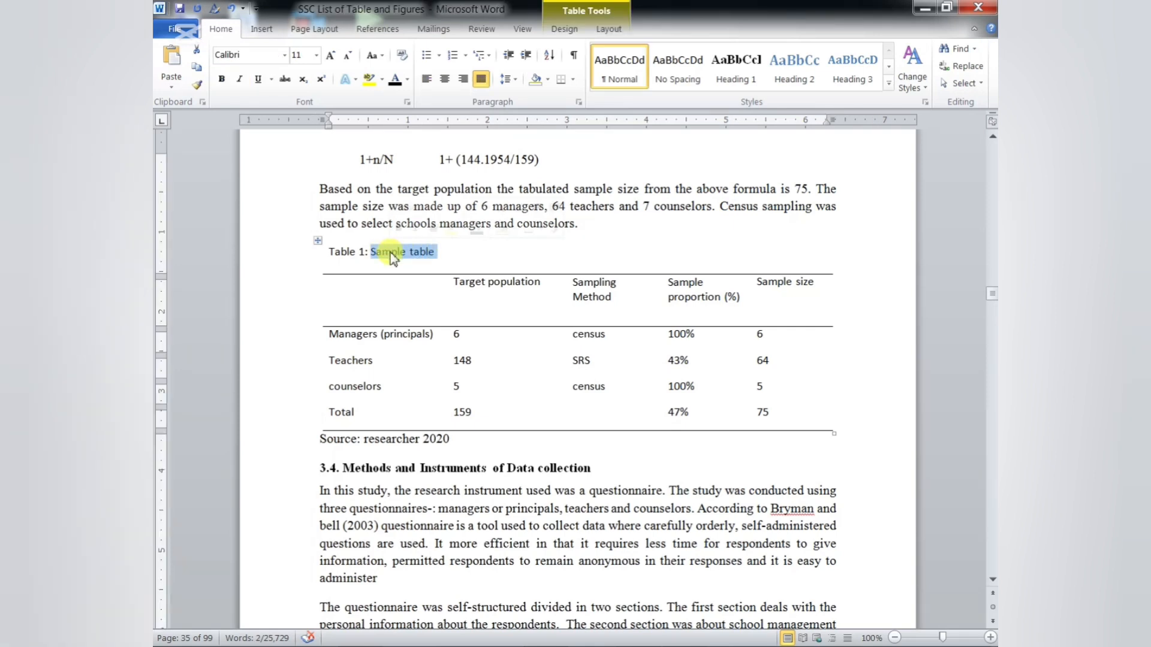
right_click(390, 253)
left_click(422, 263)
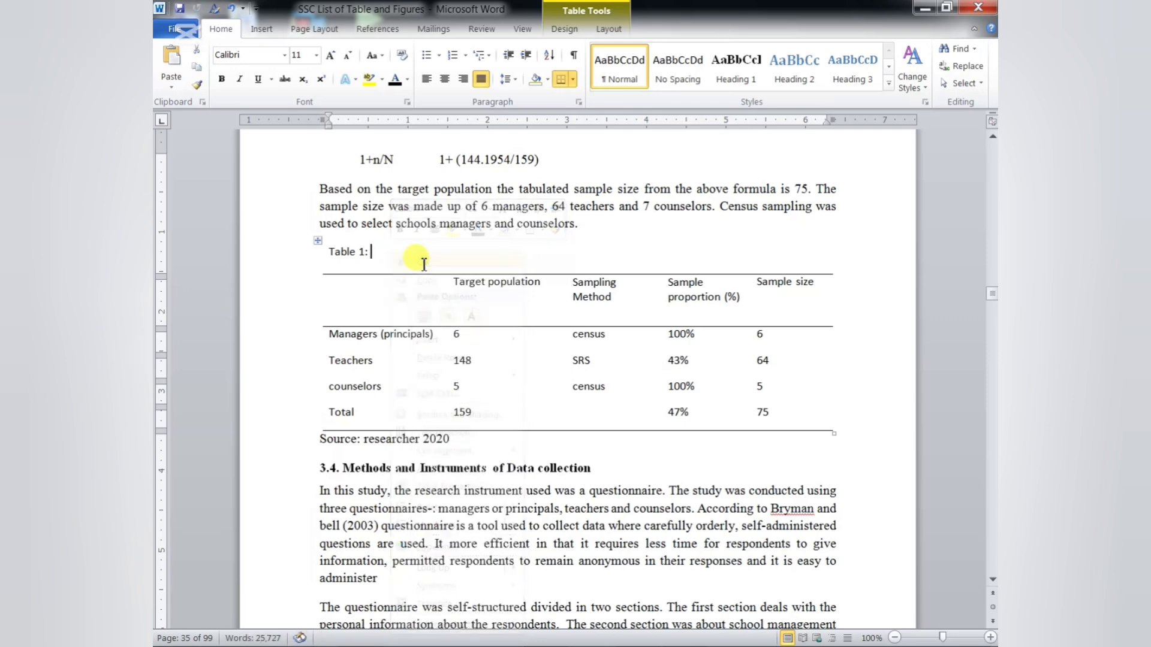
- Insert a caption above the sampling table using the Table label, with the title "Sample table" after the number
left_click(373, 30)
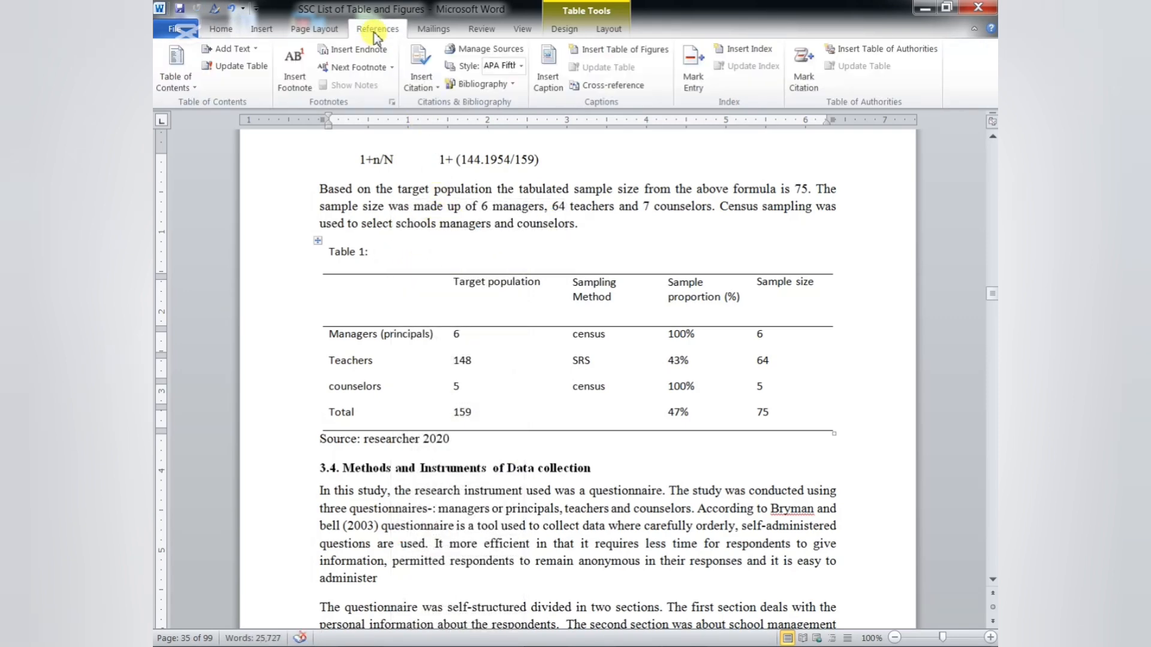
left_click(547, 90)
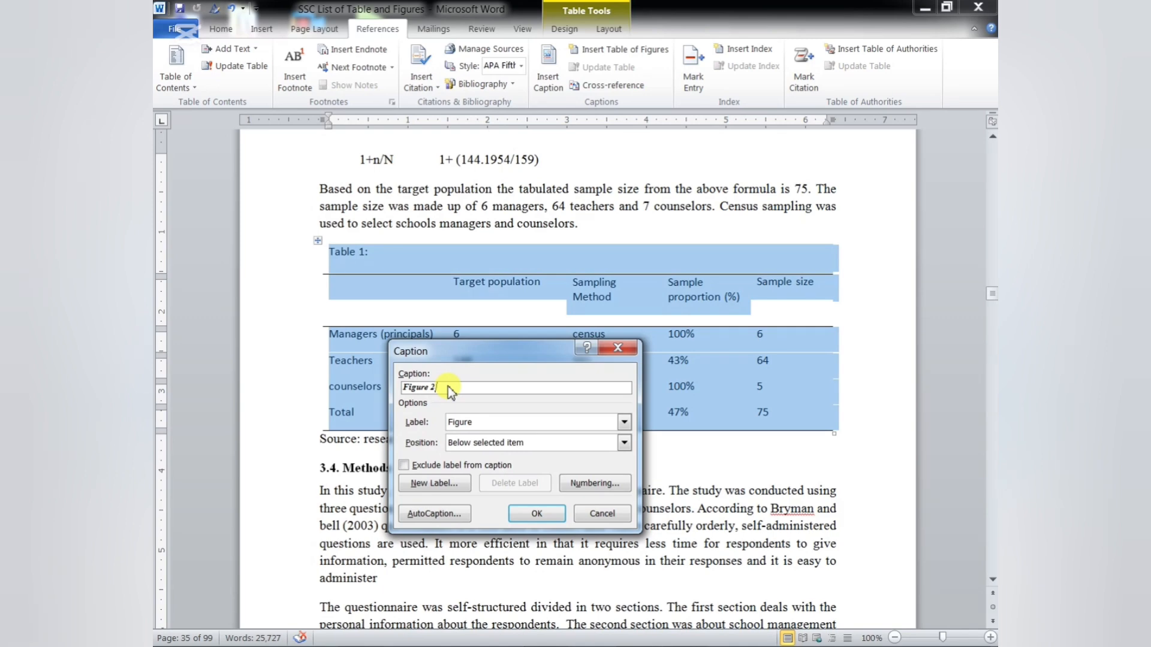
left_click(624, 423)
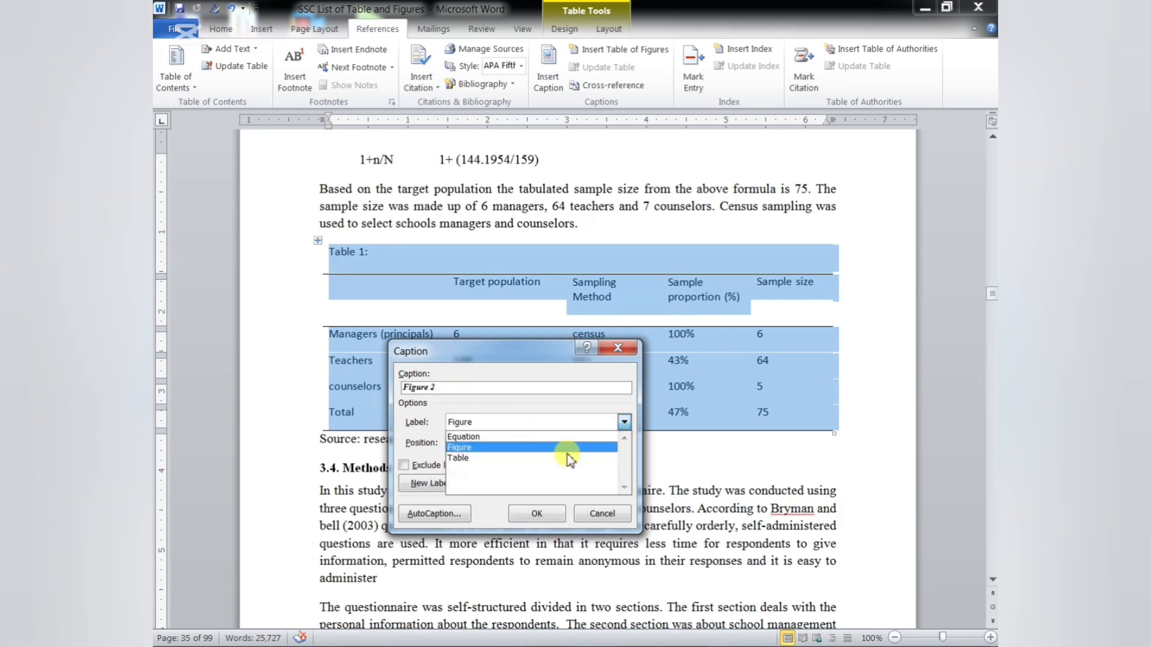
left_click(458, 459)
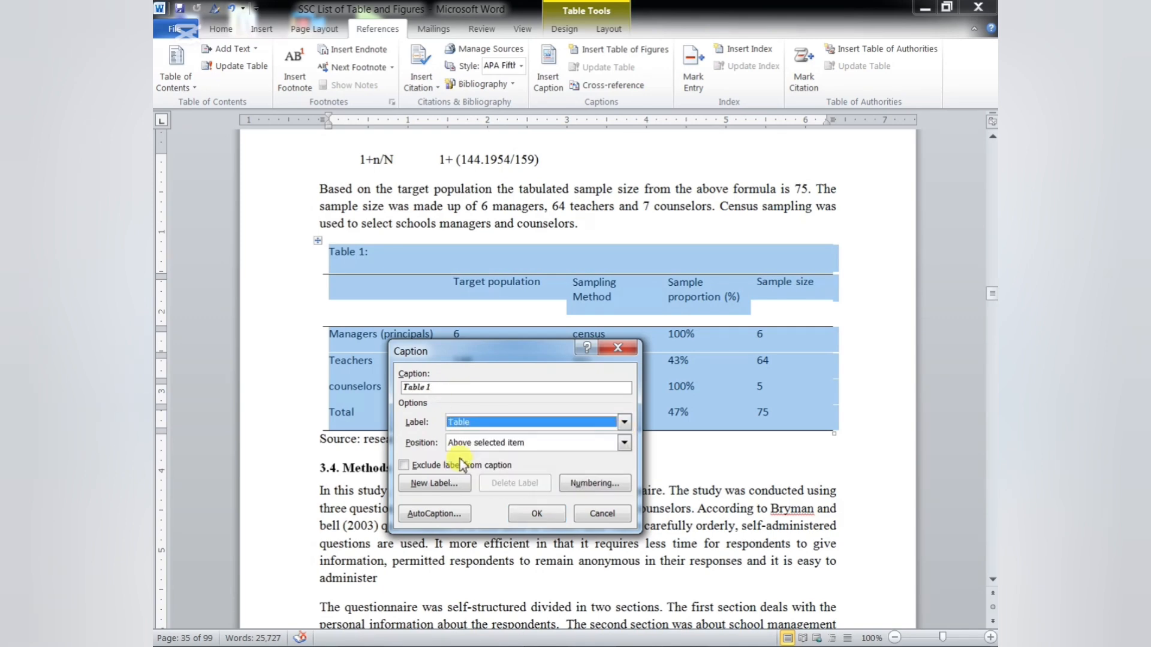
left_click(437, 388)
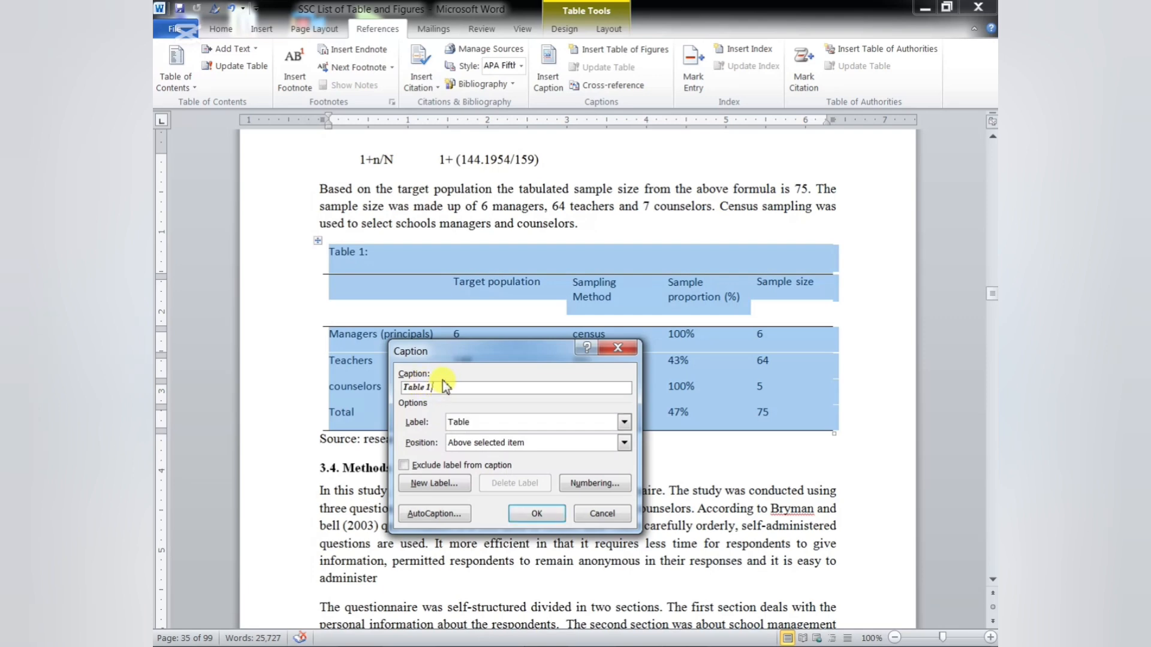
type("Sample table")
left_click(538, 514)
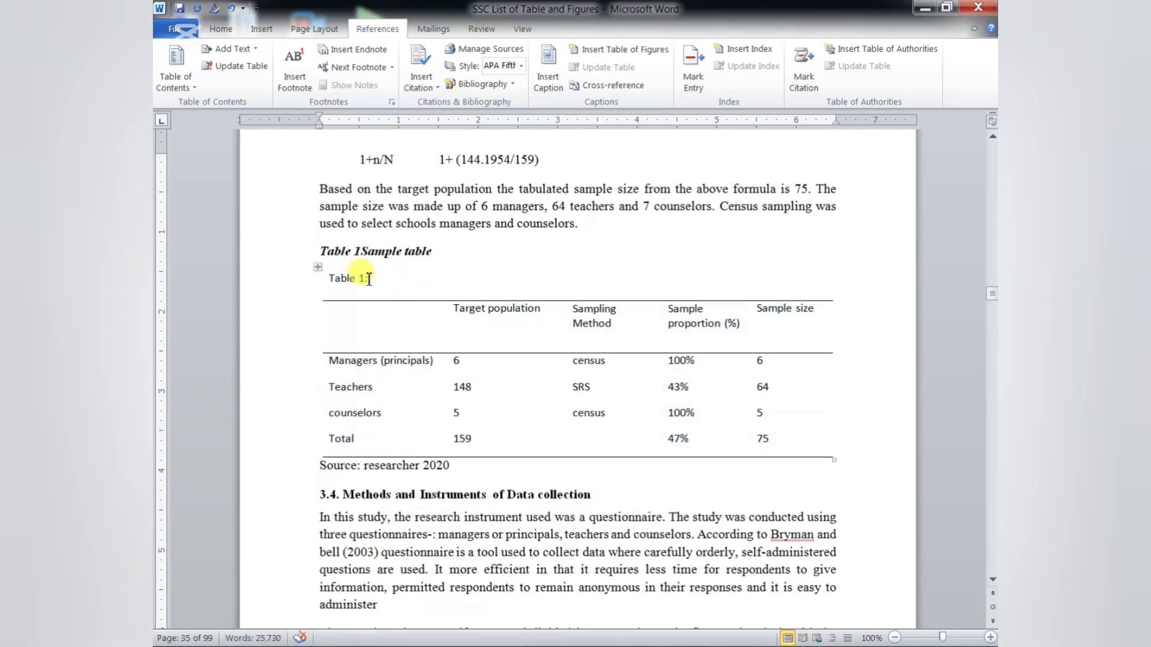
- Delete the leftover "Table 1:" text inside the table and separate the new caption's number from its title with a colon
left_click_drag(371, 279, 329, 278)
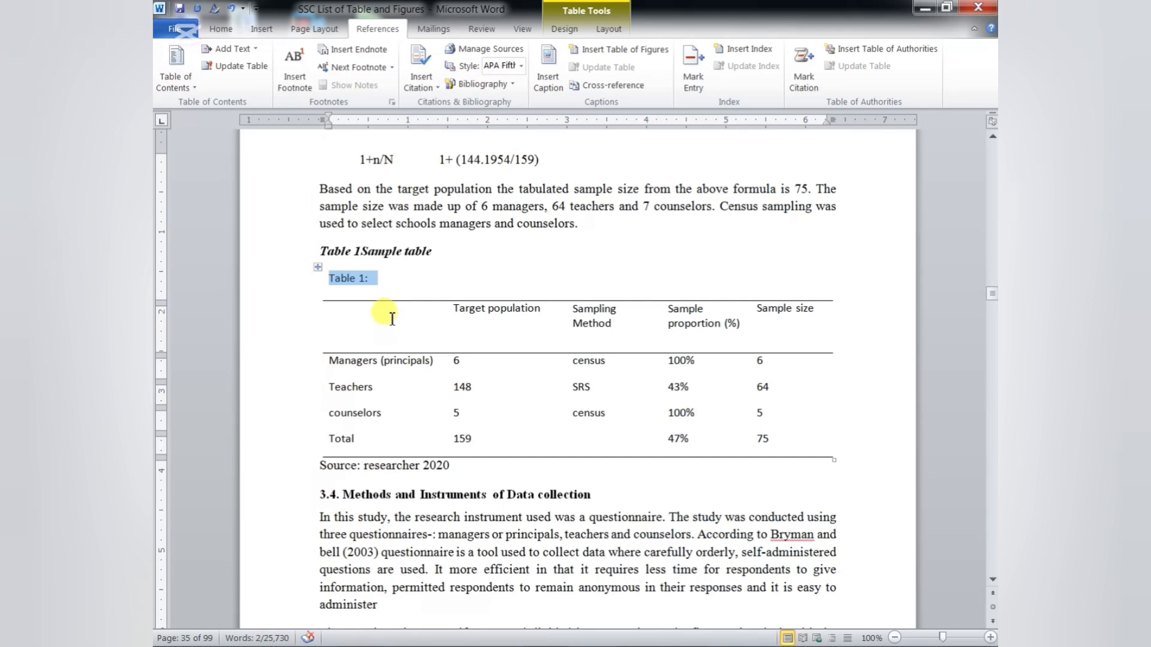
key("Delete")
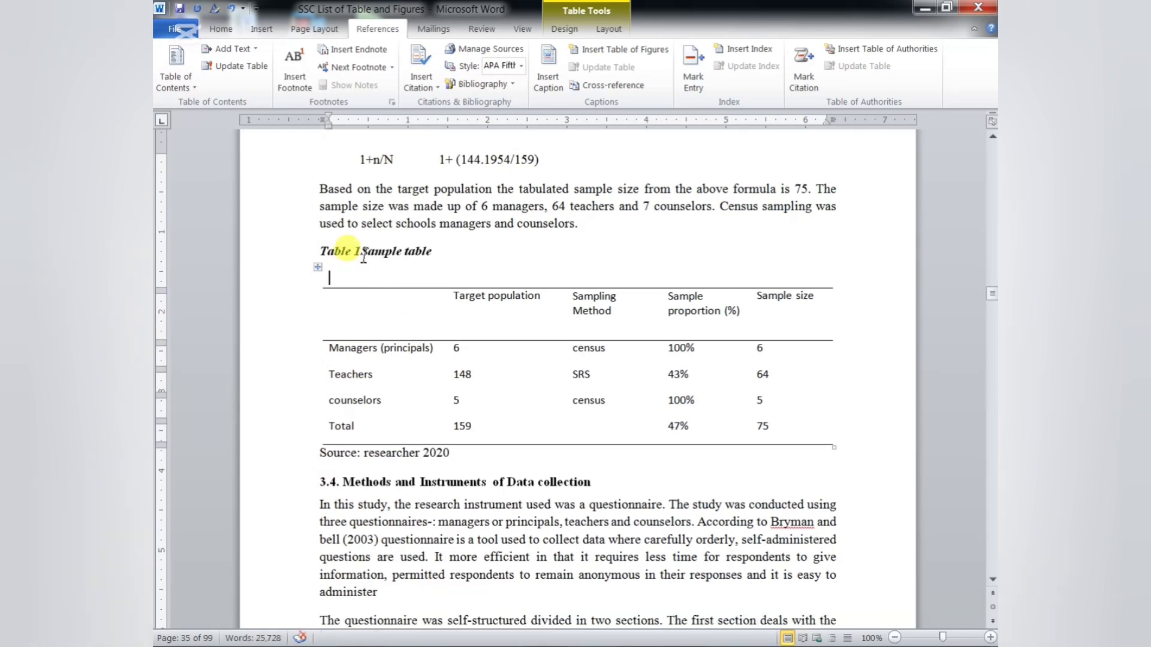
left_click(363, 253)
type(": ")
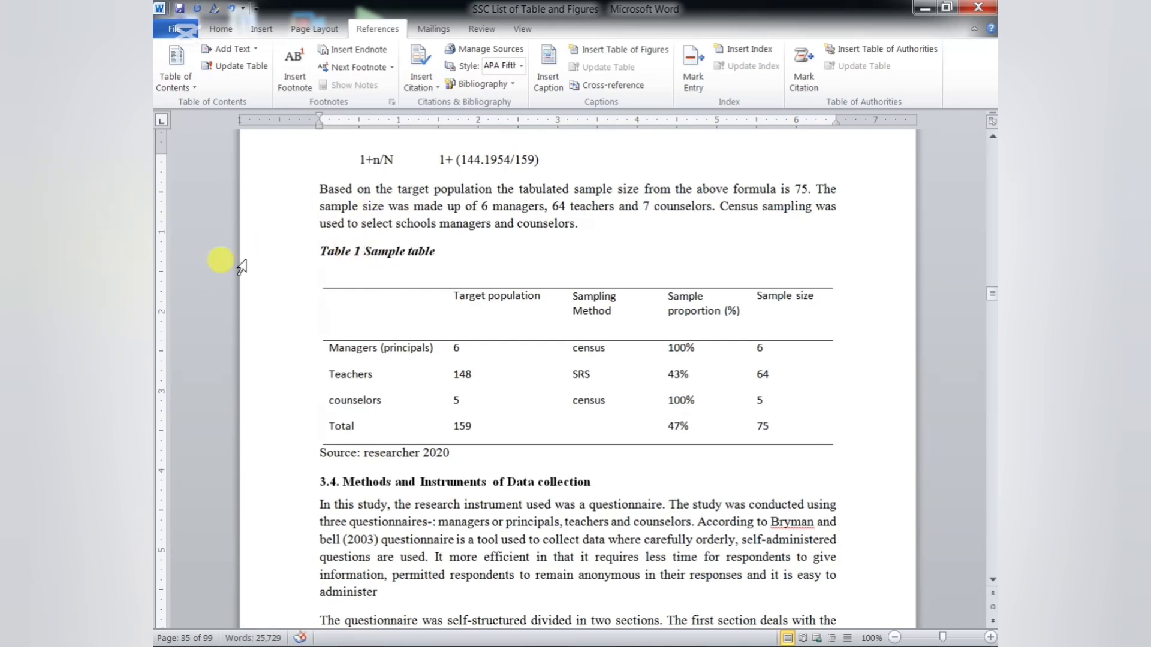
type(":")
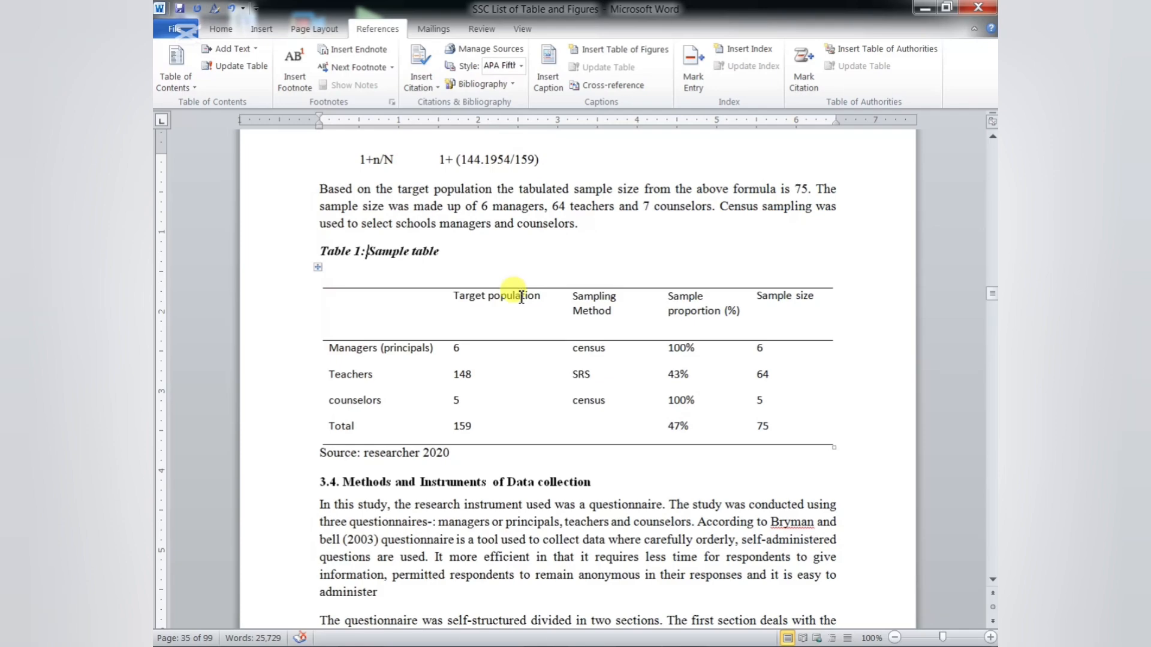
- Cut the title text "Response Rate of The Study" from the Table 2 heading row
scroll(521, 312, "down", 20)
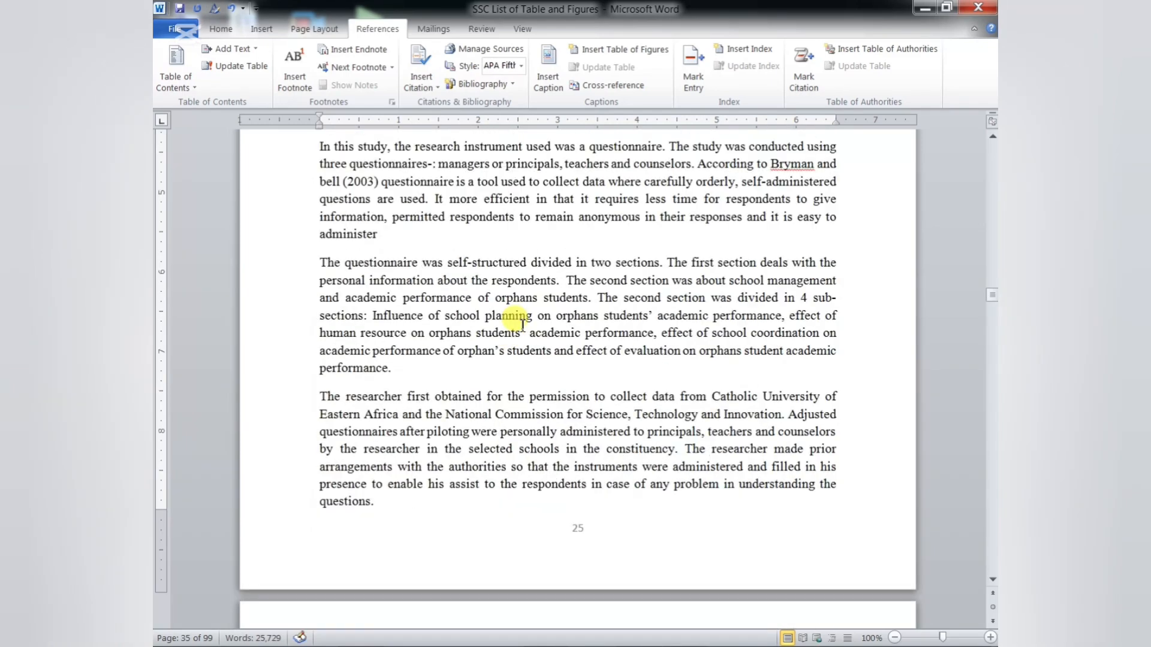
scroll(522, 325, "down", 20)
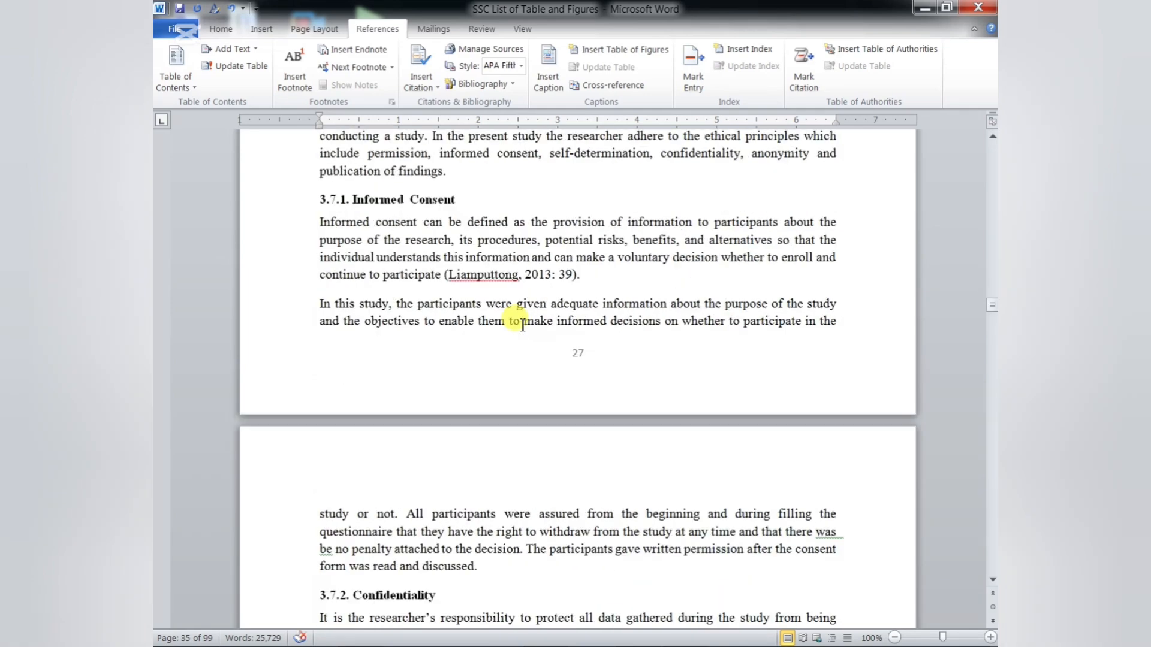
scroll(523, 325, "down", 20)
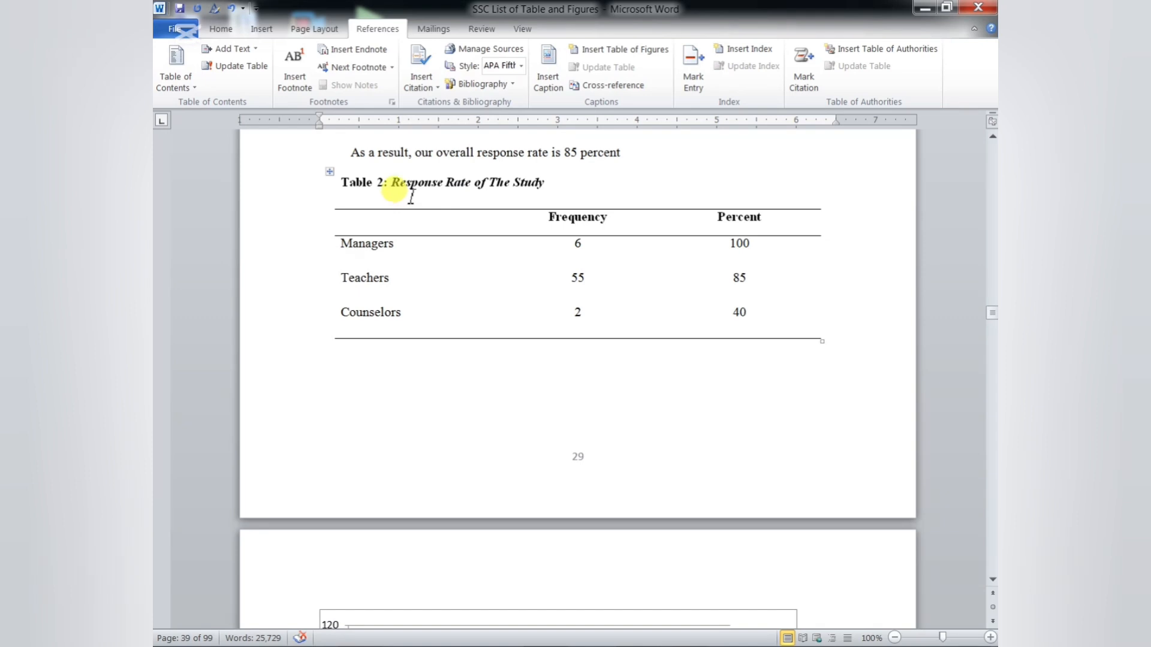
left_click_drag(544, 185, 413, 183)
key("ctrl+c")
right_click(434, 189)
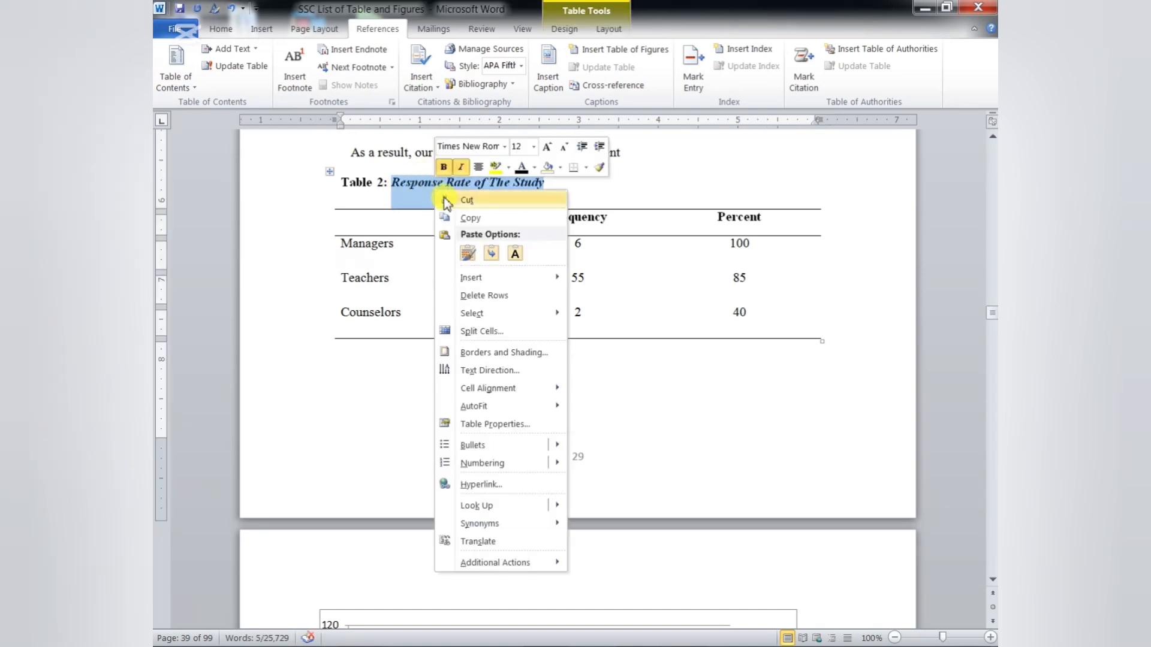
left_click(448, 202)
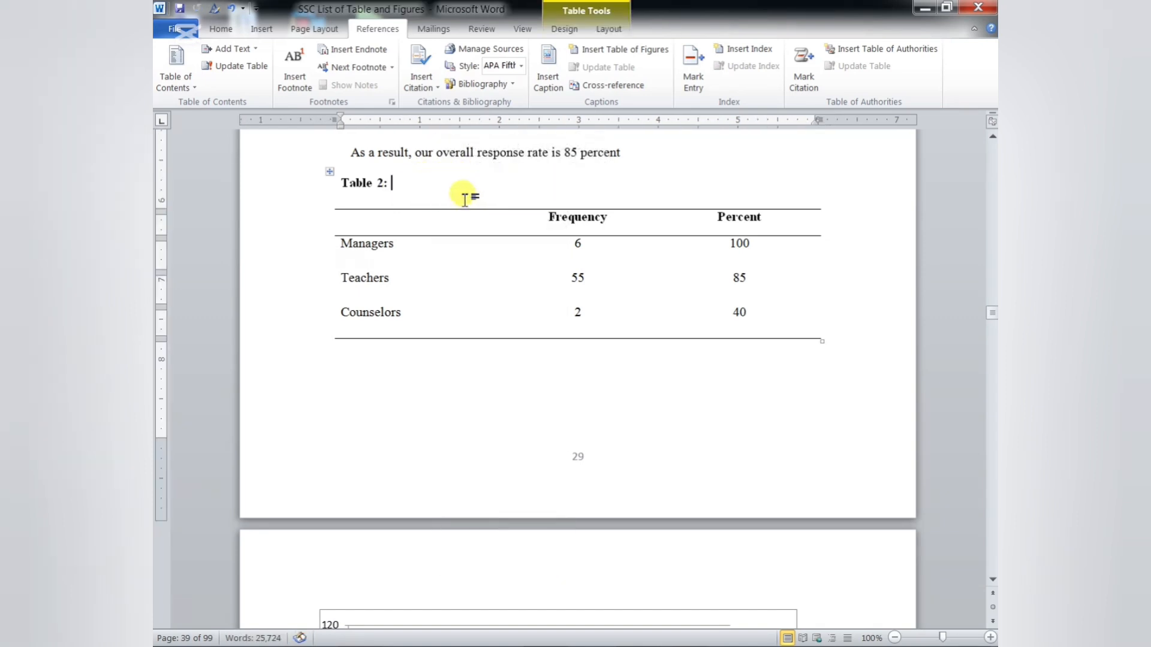
- Insert a Table caption above the response rate table with the cut title "Response Rate of The Study"
left_click(546, 87)
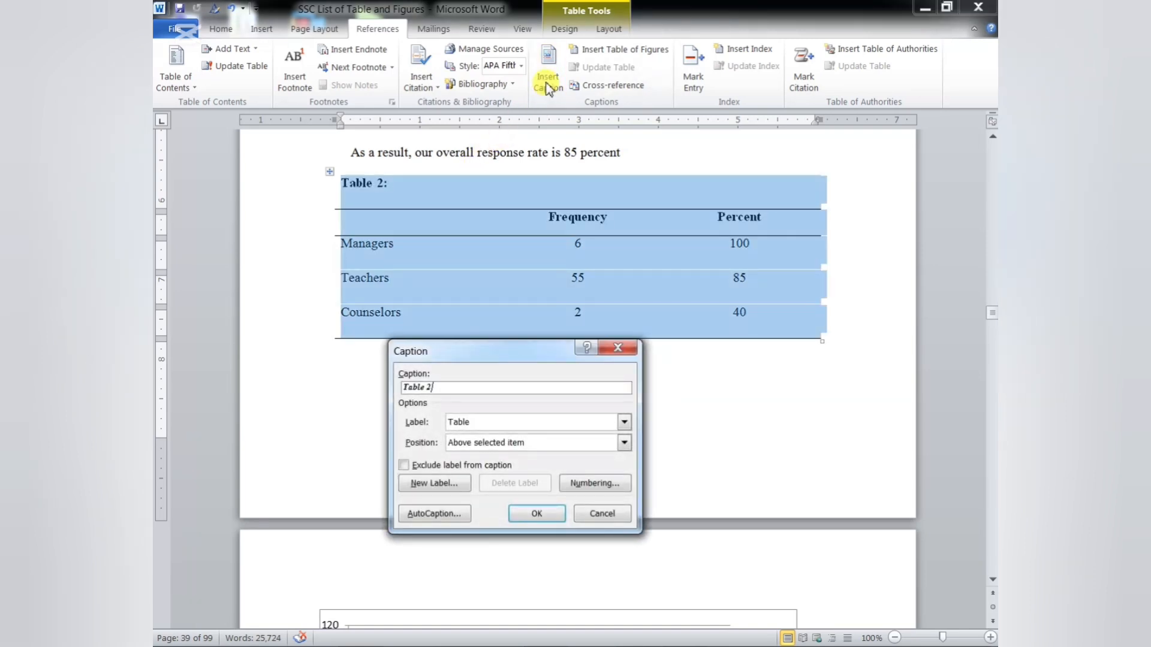
left_click(434, 389)
key("ctrl+v")
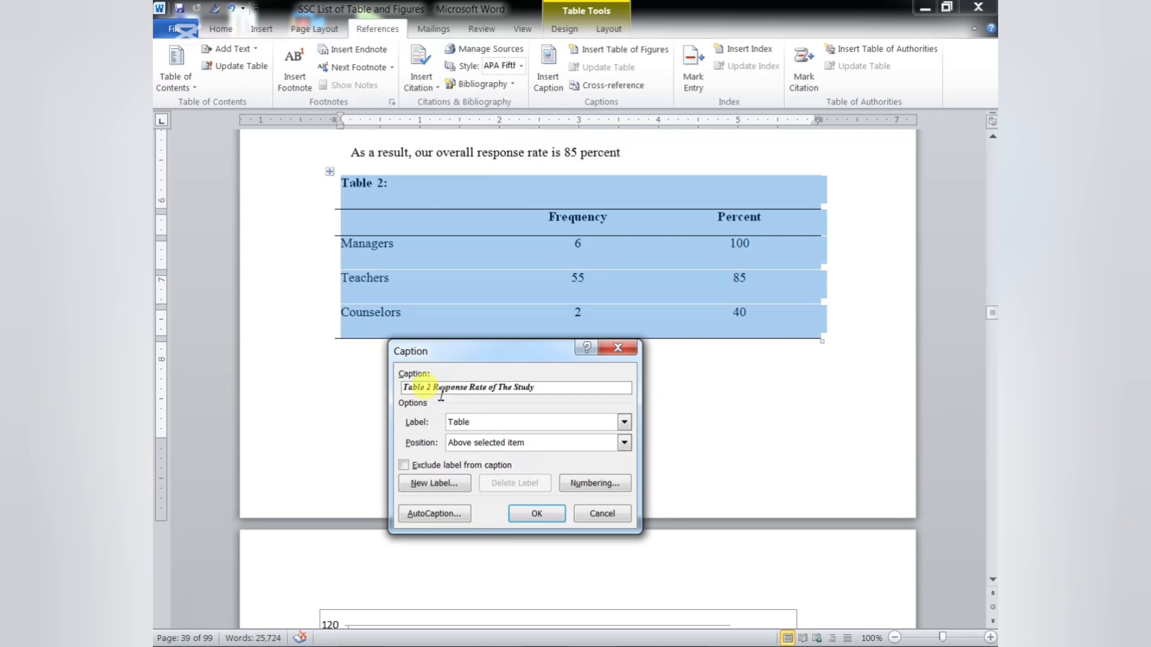
left_click(533, 514)
- Delete the leftover "Table 2:" text inside the table and add a colon after the new caption's number
left_click(389, 209)
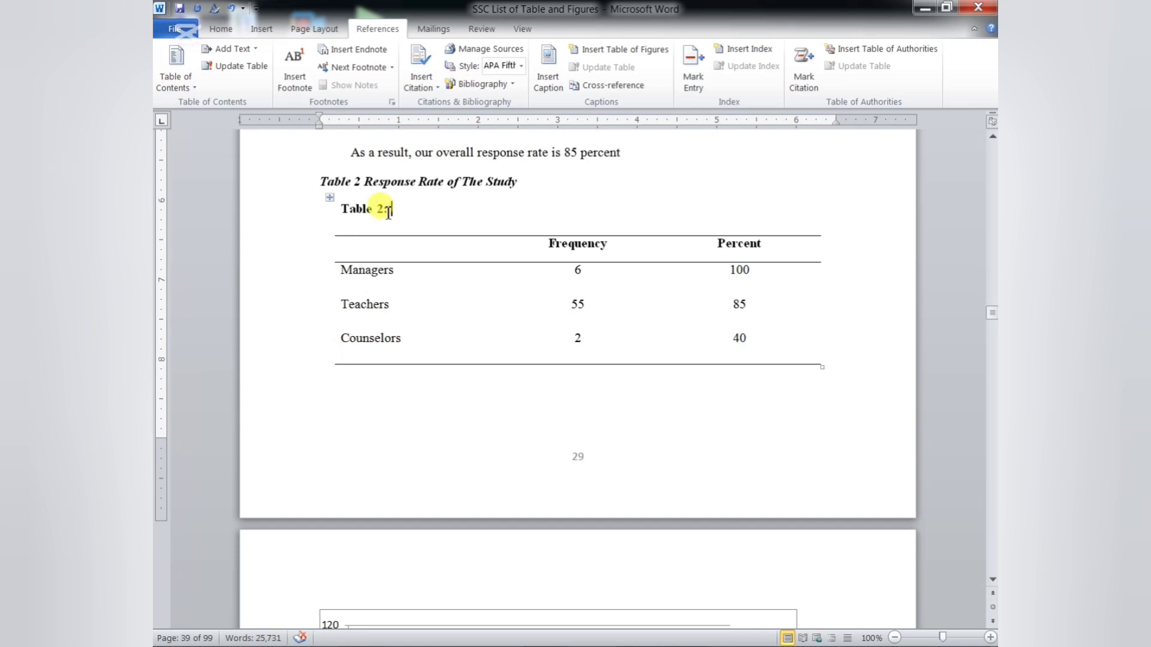
left_click_drag(389, 211, 336, 211)
key("Delete")
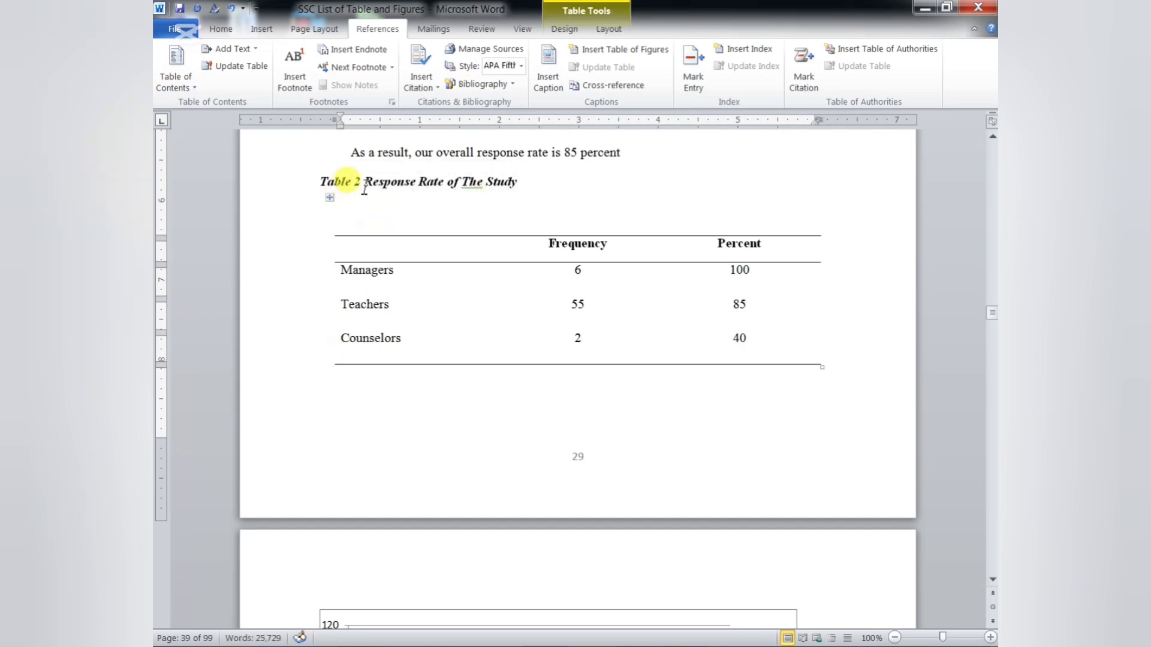
left_click(364, 187)
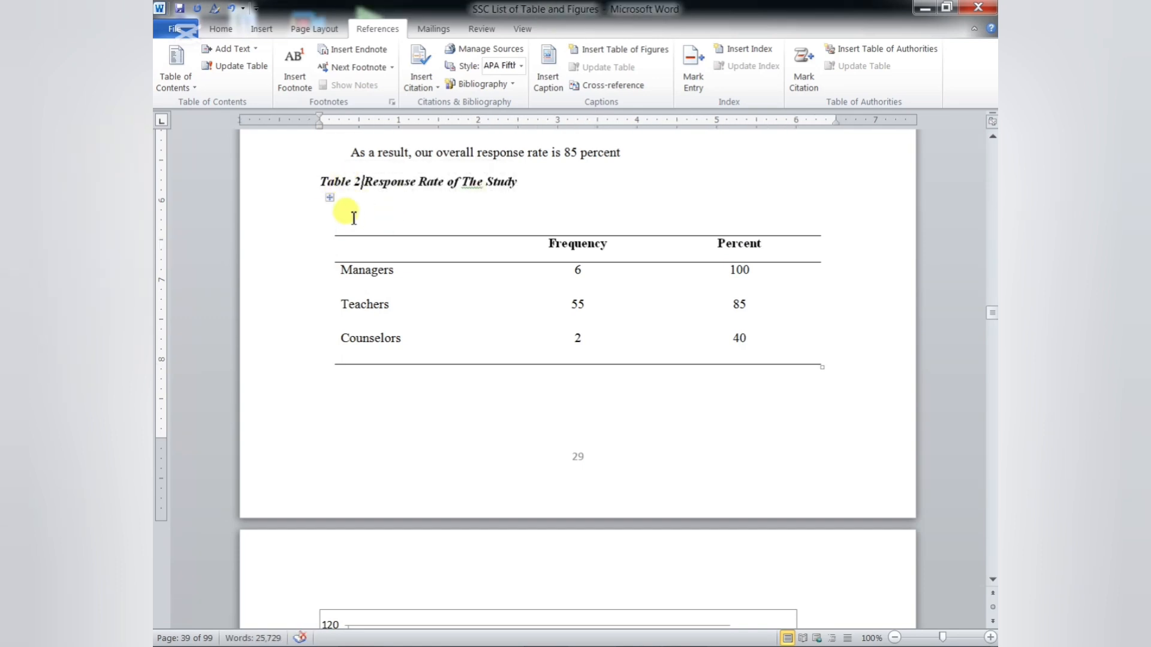
type(":")
- Cut the title text "Response Rate to the study" from the Figure 2 line below the bar chart
scroll(480, 295, "down", 4)
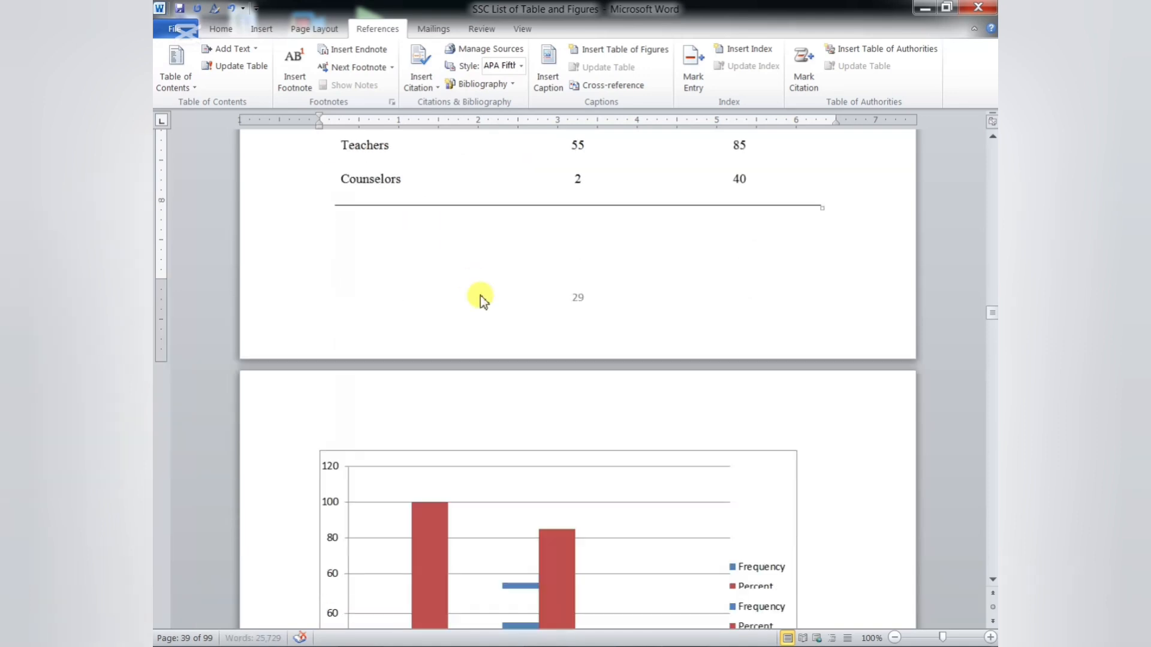
scroll(480, 294, "down", 7)
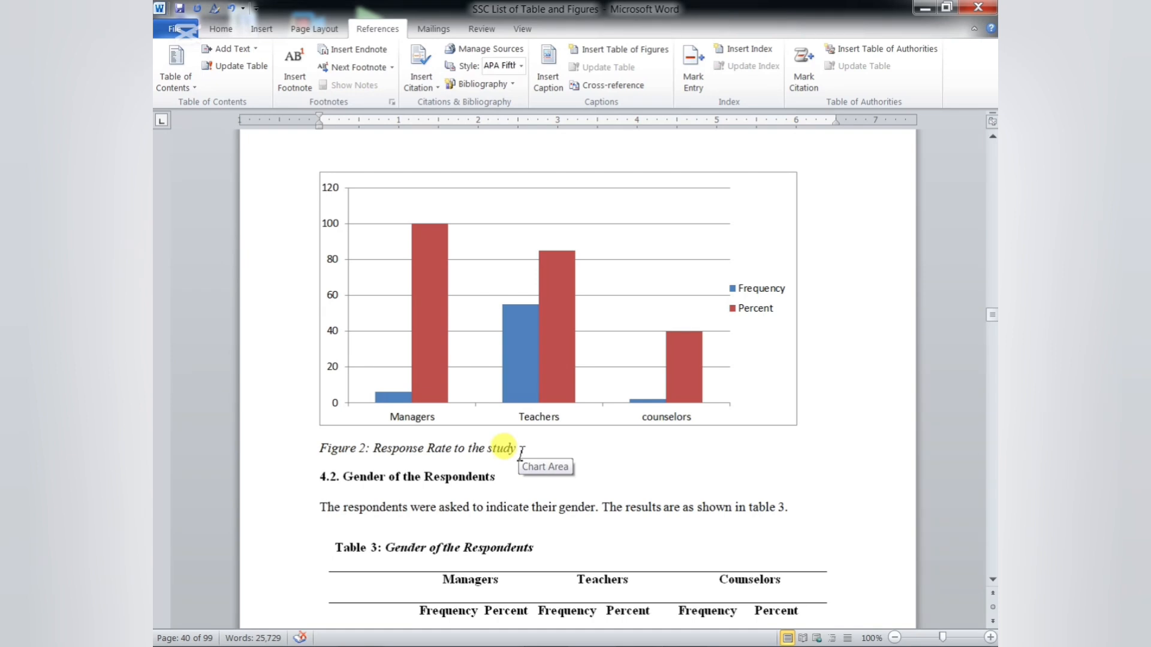
left_click_drag(520, 450, 415, 447)
key("ctrl+c")
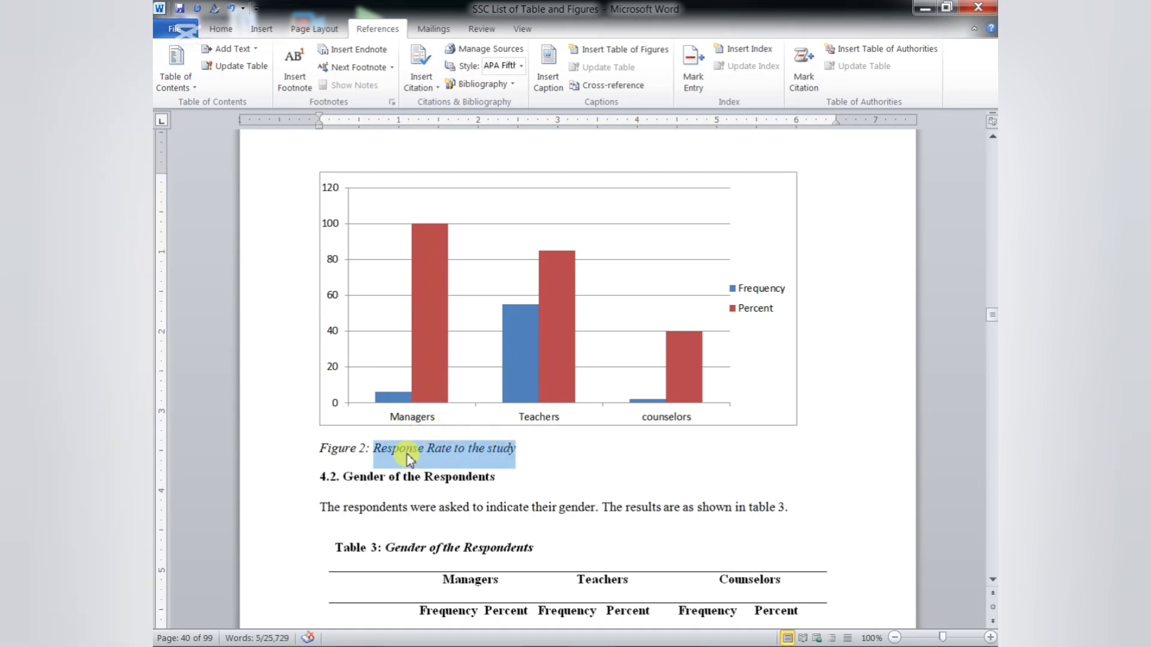
right_click(410, 459)
left_click(440, 195)
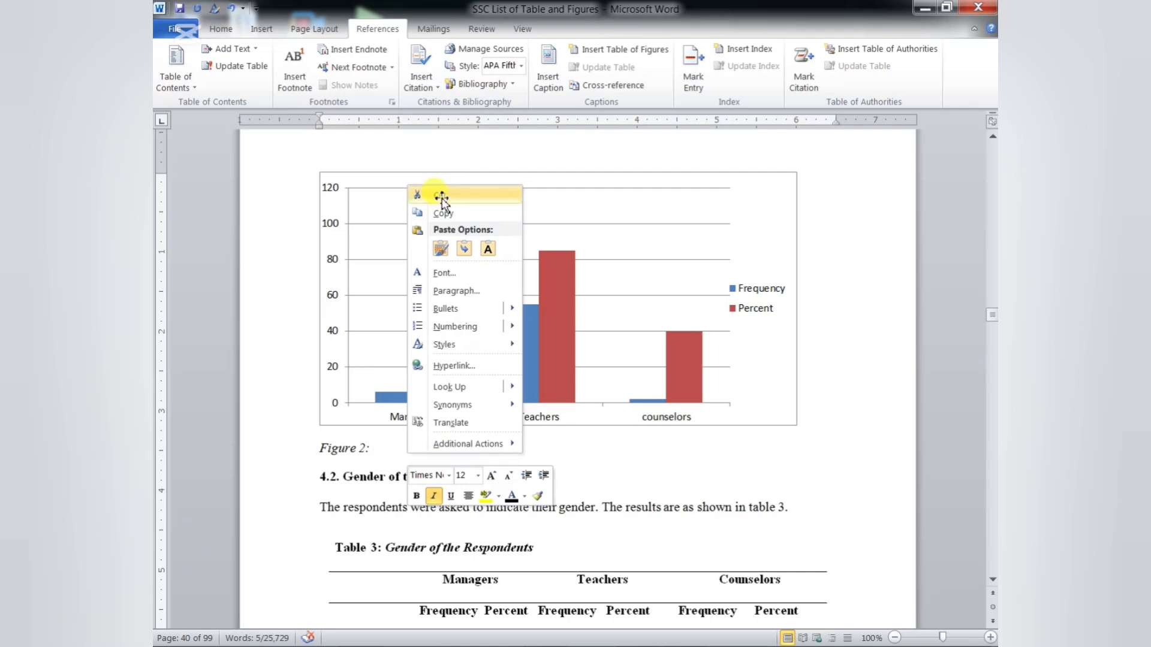
- Insert a caption below the bar chart using the Figure label and the cut title "Response Rate to the study"
left_click(551, 88)
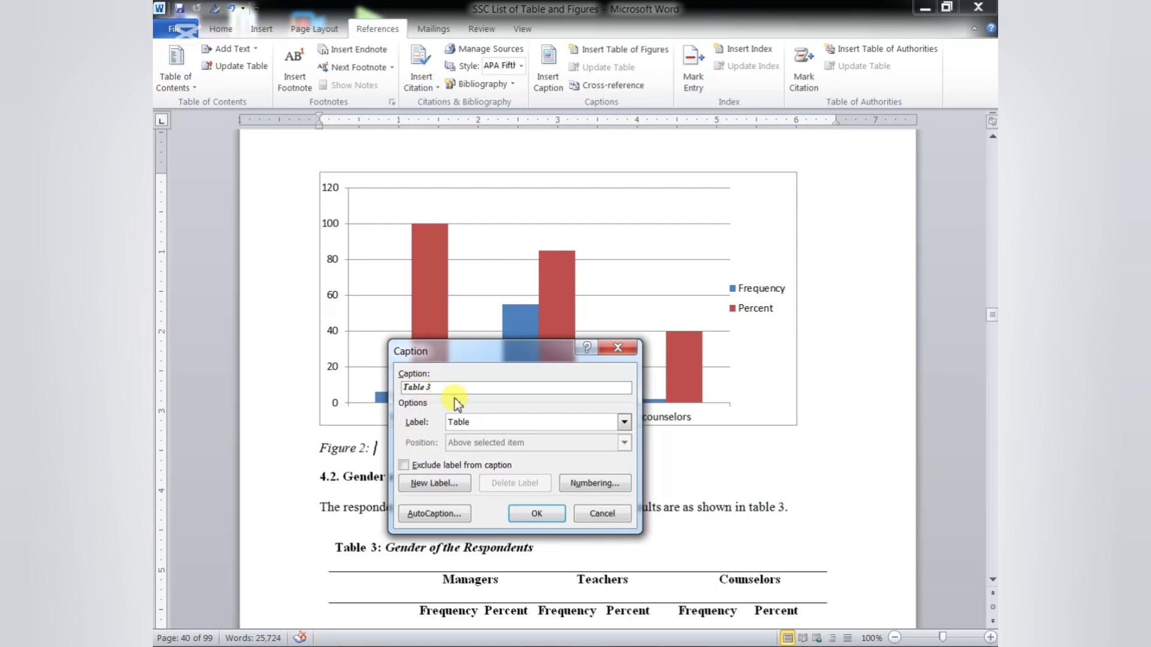
left_click(625, 426)
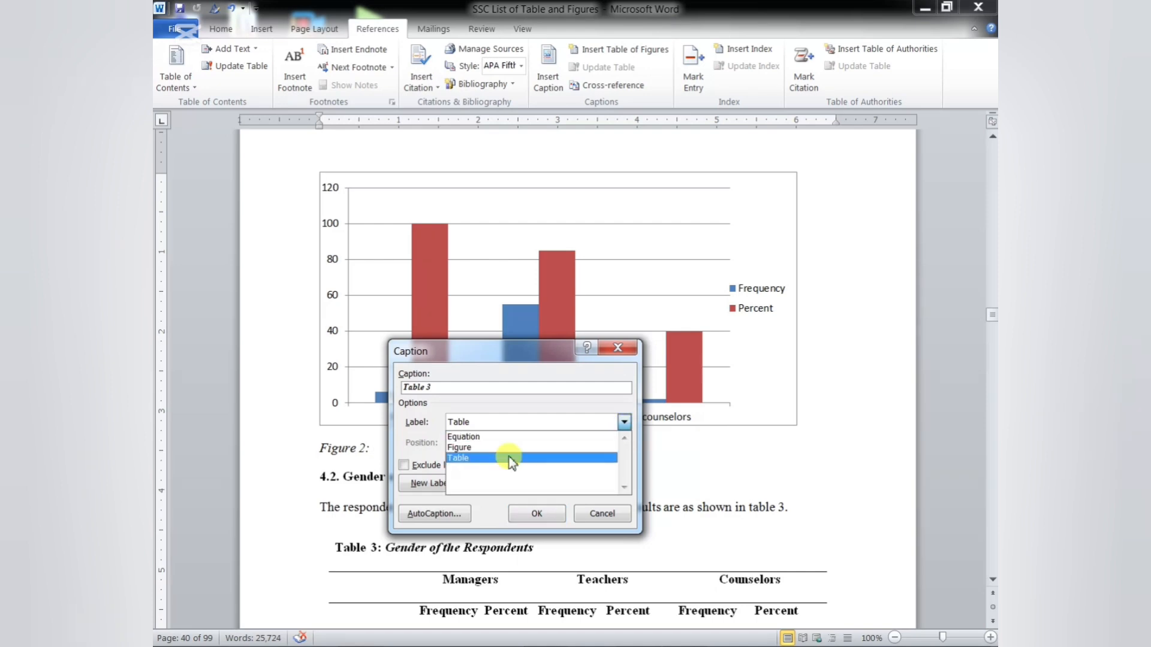
left_click(472, 447)
left_click(438, 390)
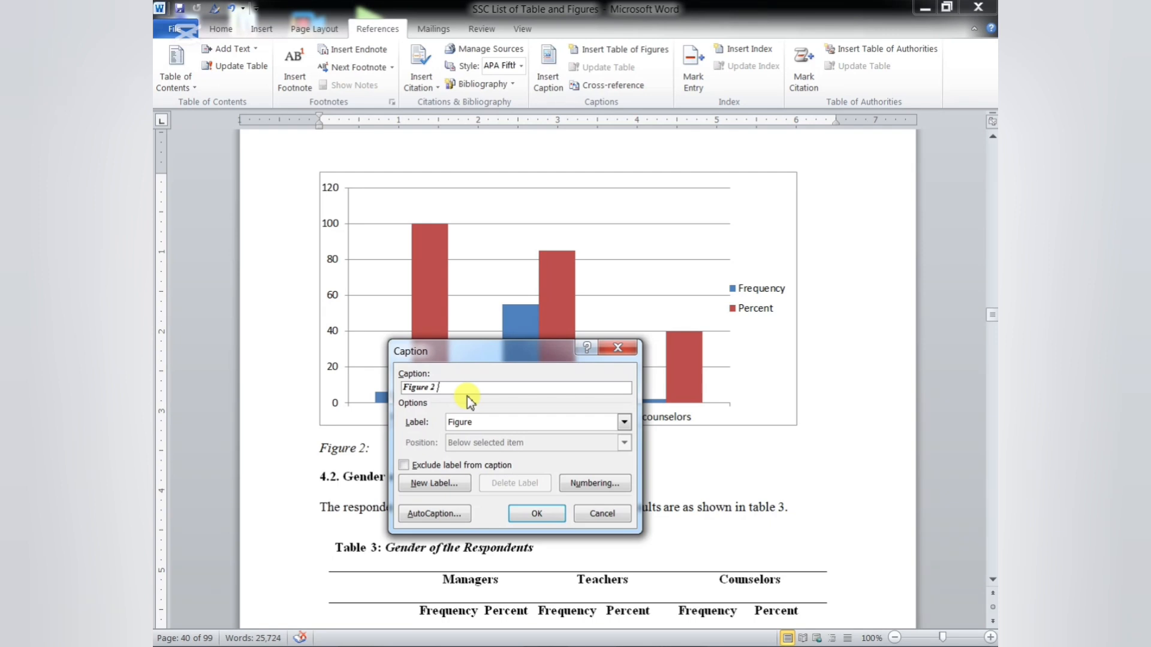
key("ctrl+v")
left_click(537, 515)
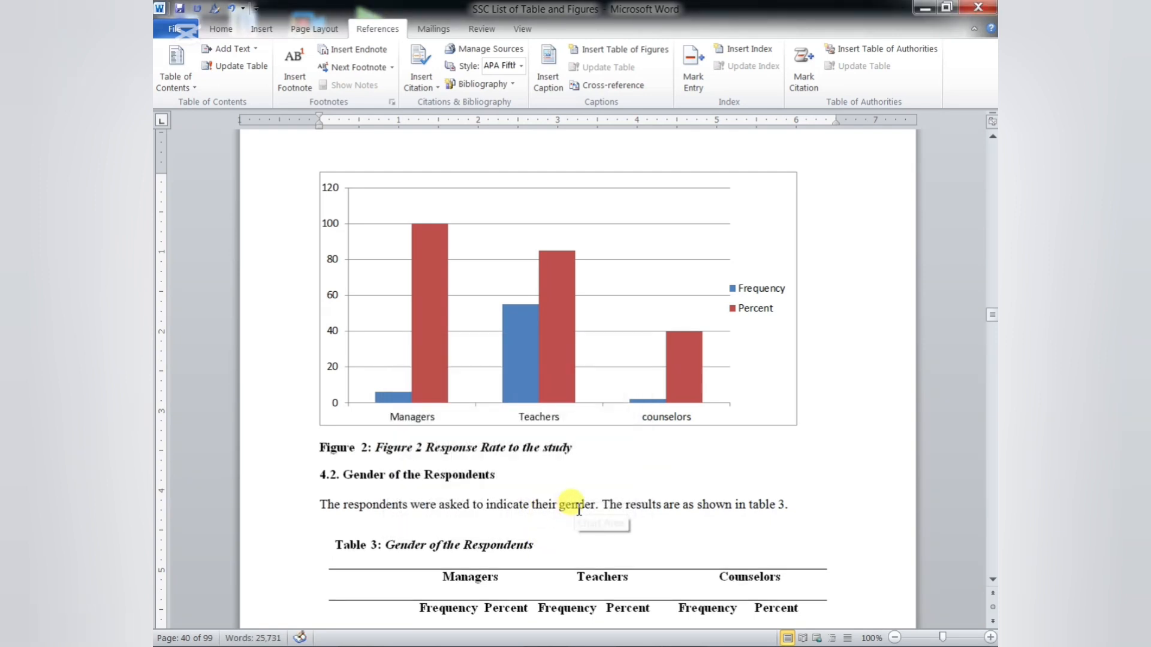
- Cut the title text "Gender of the Respondents" from the Table 3 heading row
mouse_move(531, 394)
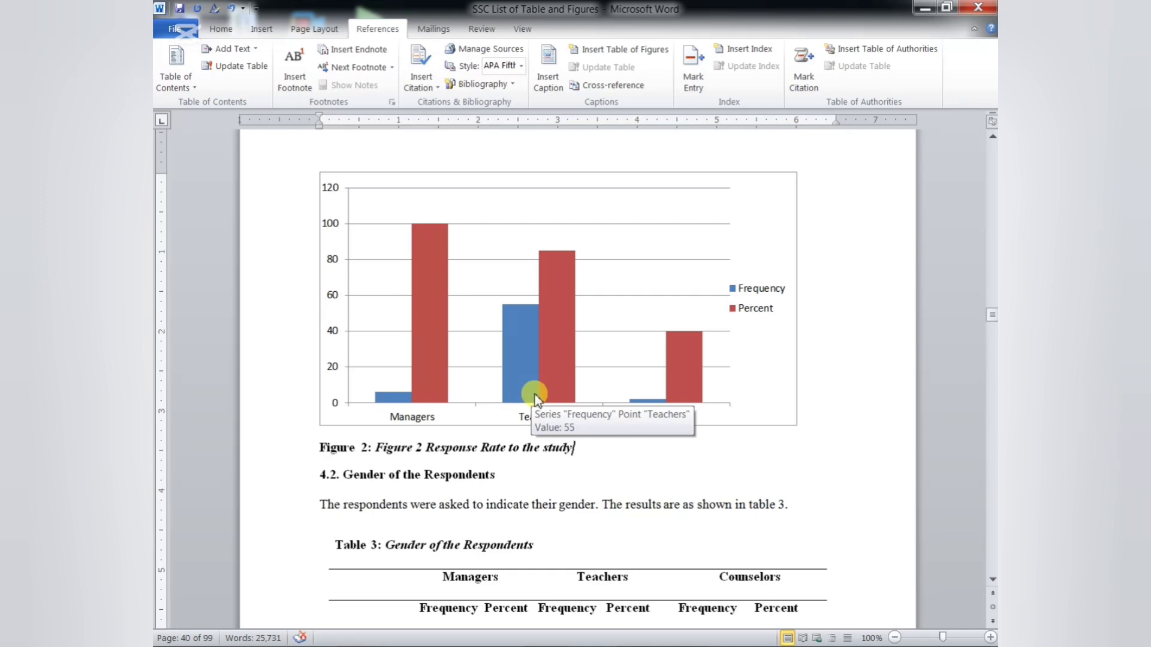
scroll(519, 377, "down", 3)
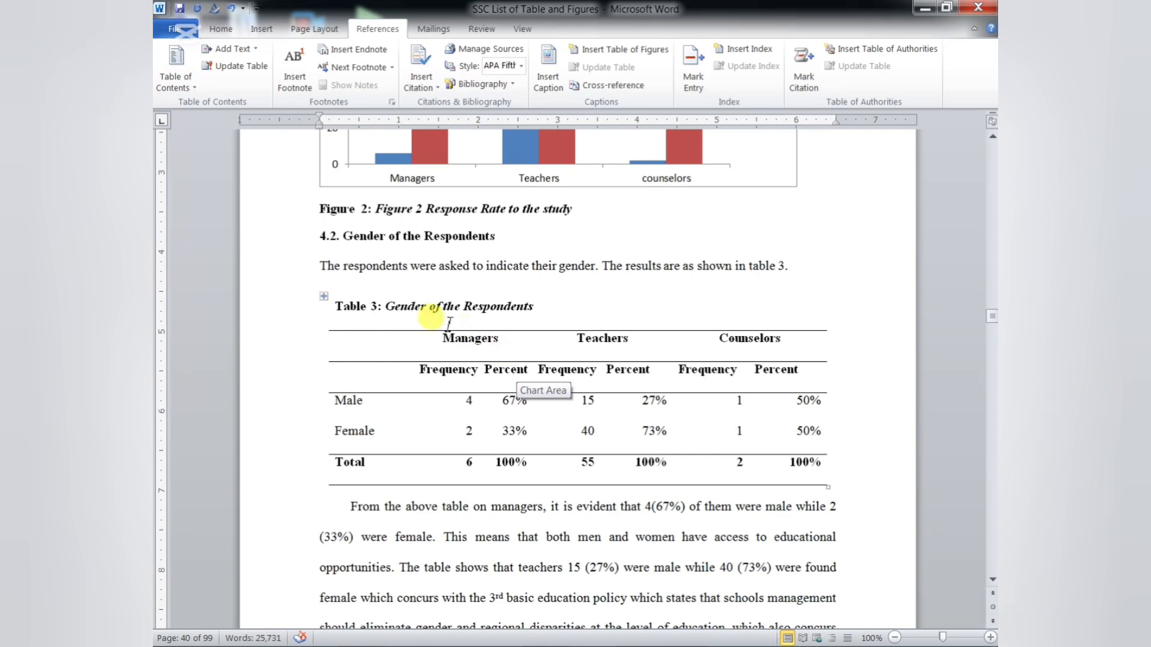
left_click_drag(533, 307, 386, 306)
key("ctrl+c")
right_click(414, 309)
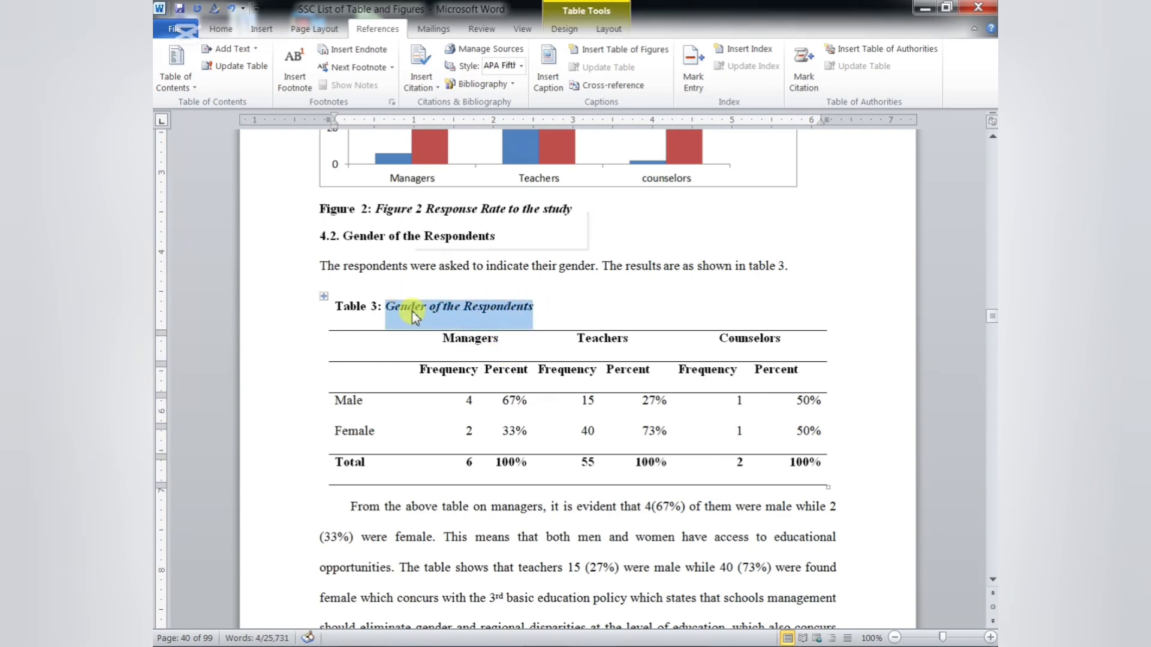
left_click(447, 273)
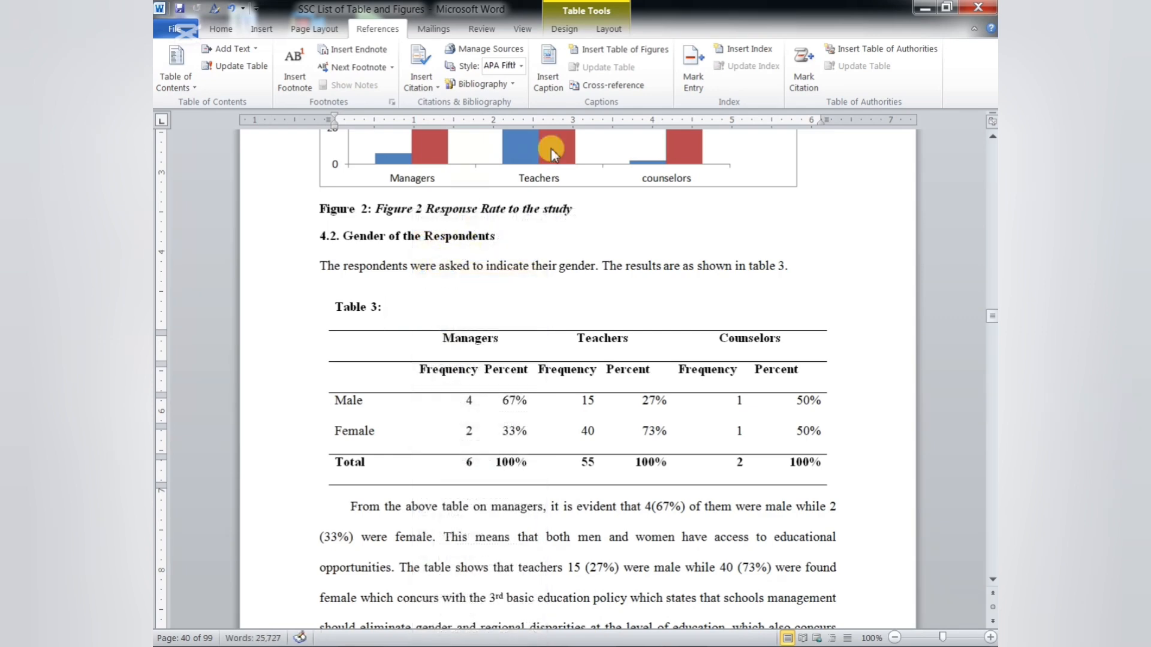
- Insert a caption above the gender table using the Table label and the cut title "Gender of the Respondents"
left_click(549, 81)
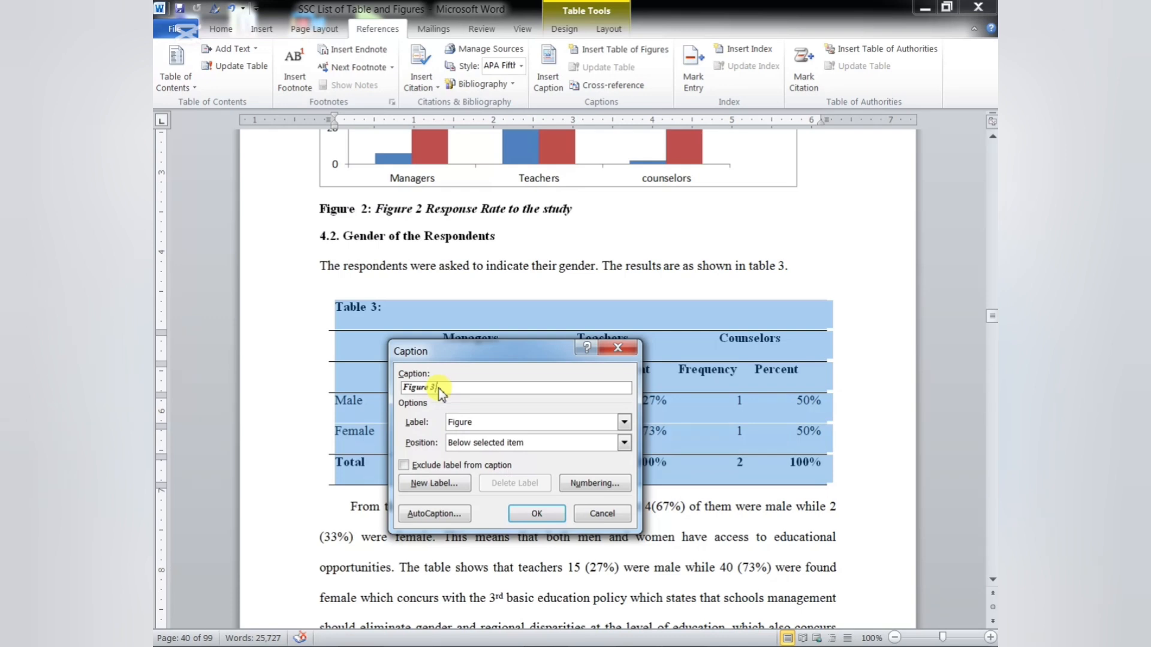
left_click(623, 424)
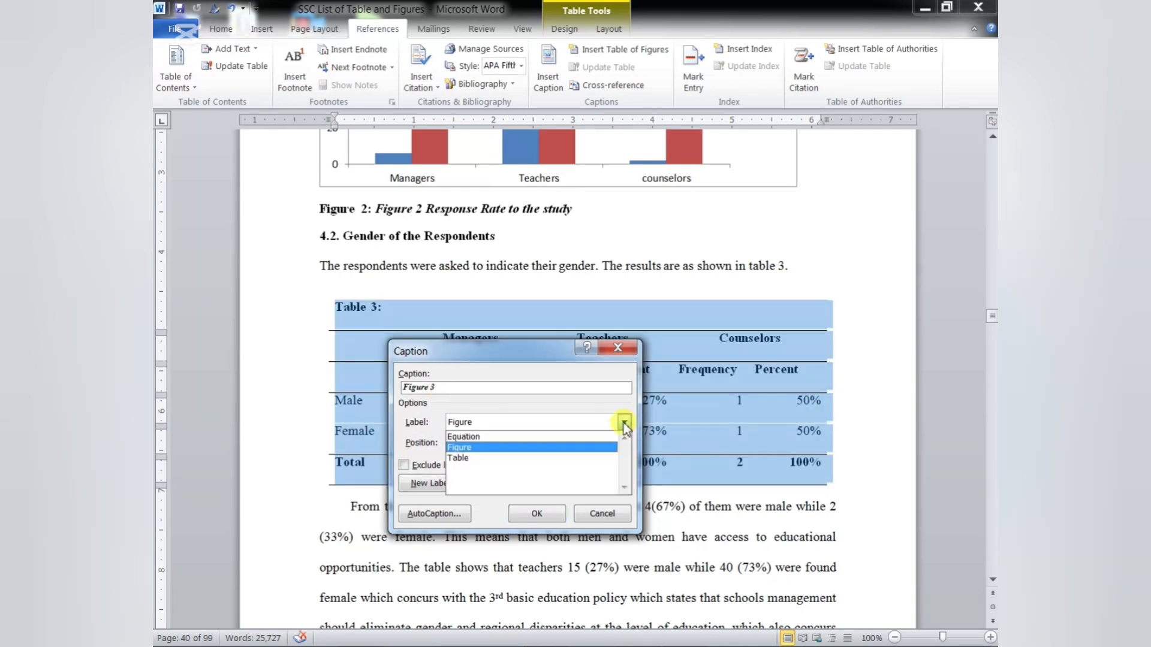
left_click(461, 460)
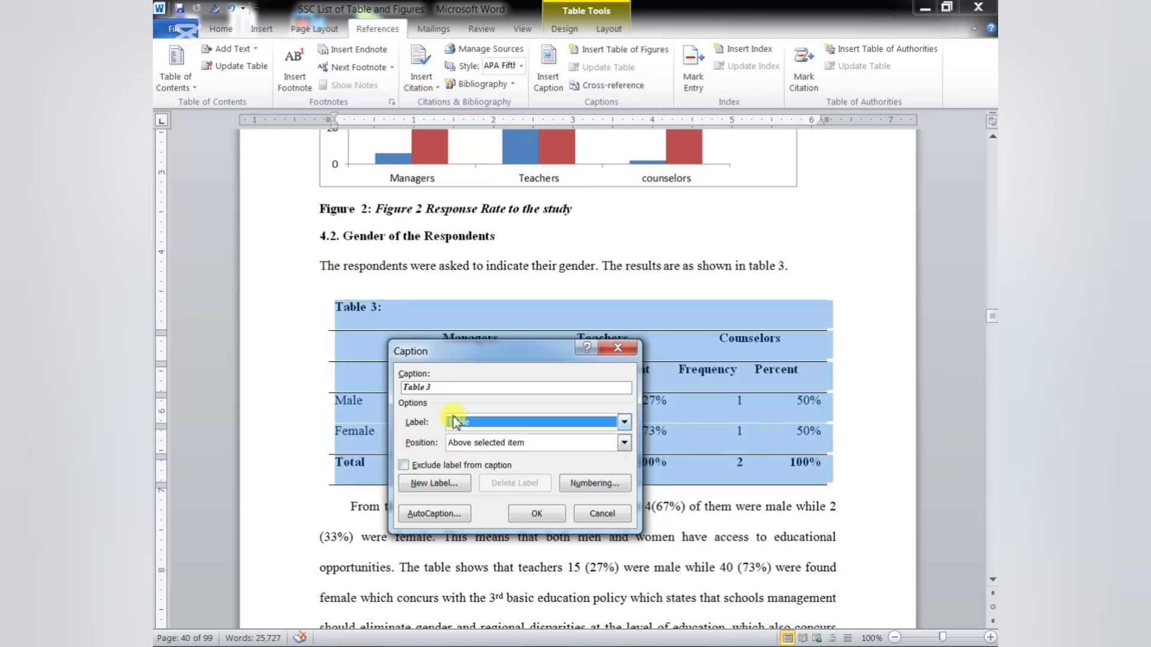
left_click(438, 389)
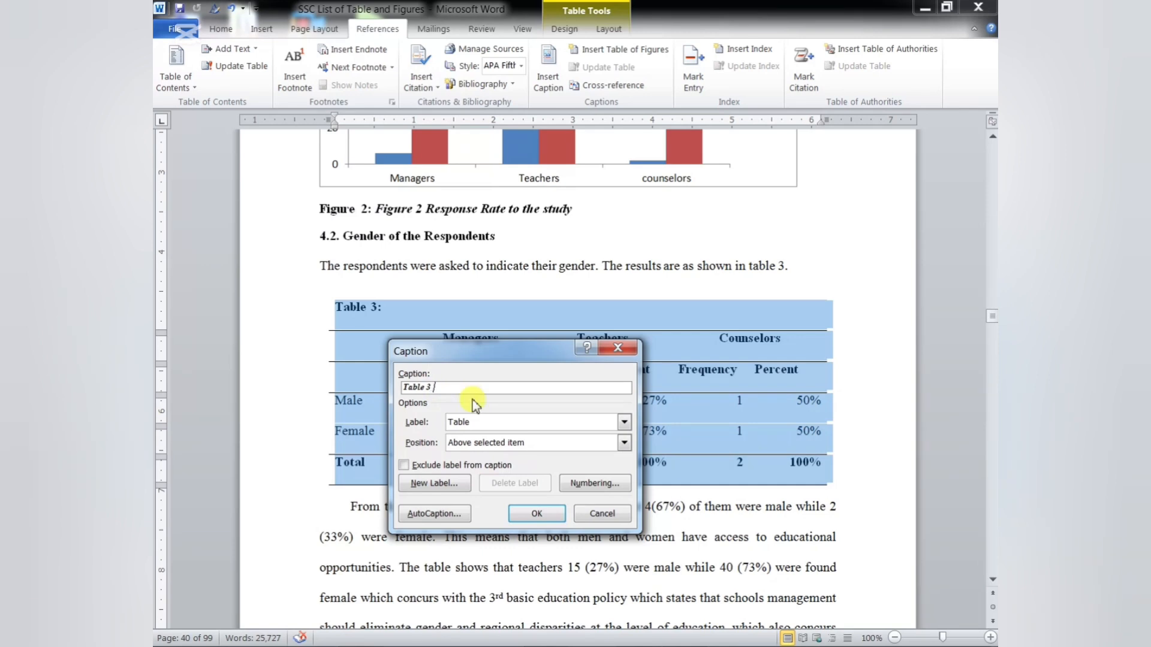
key("ctrl+v")
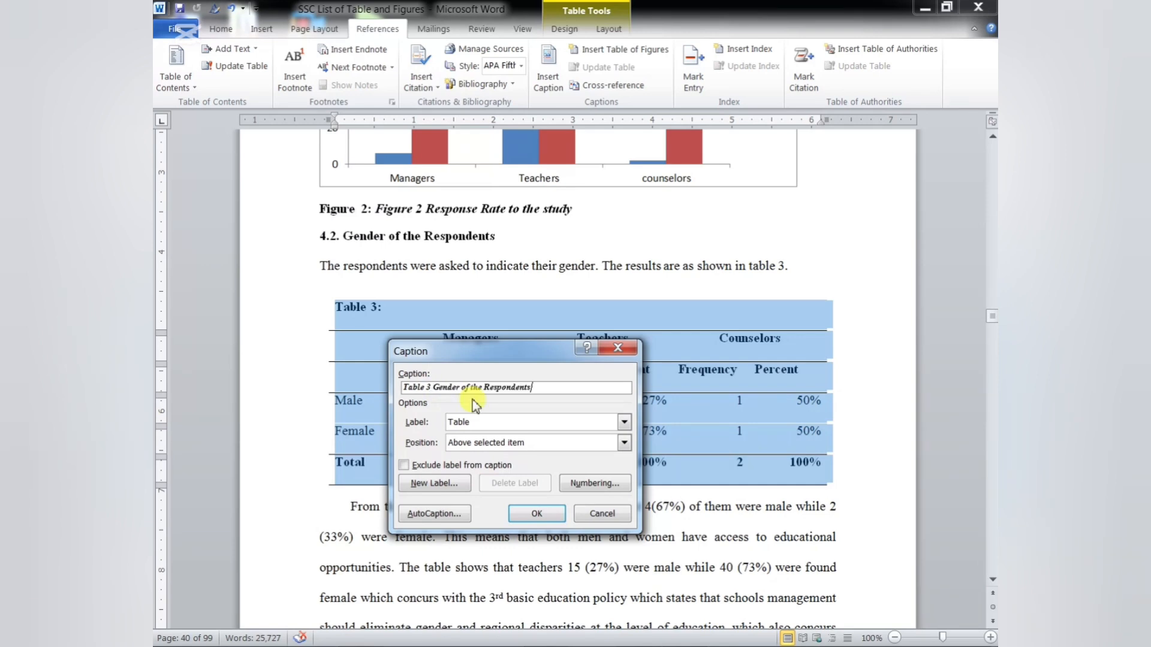
left_click(533, 514)
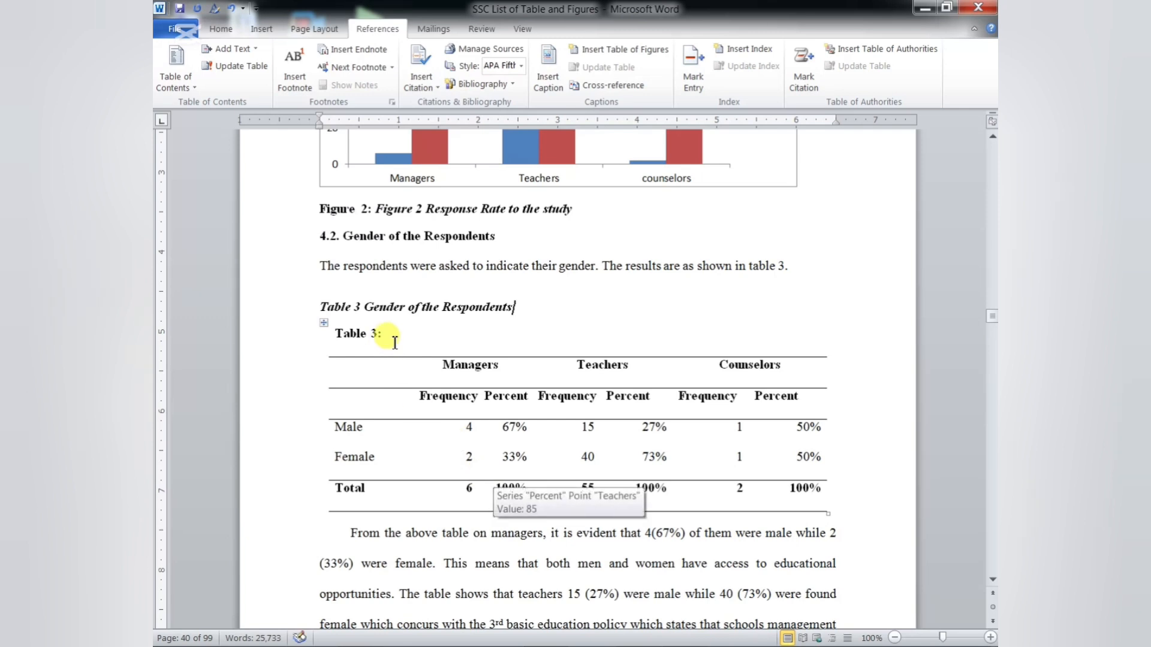
- Delete the leftover "Table 3:" text inside the gender table and add a colon after the new caption's number
left_click_drag(384, 335, 318, 334)
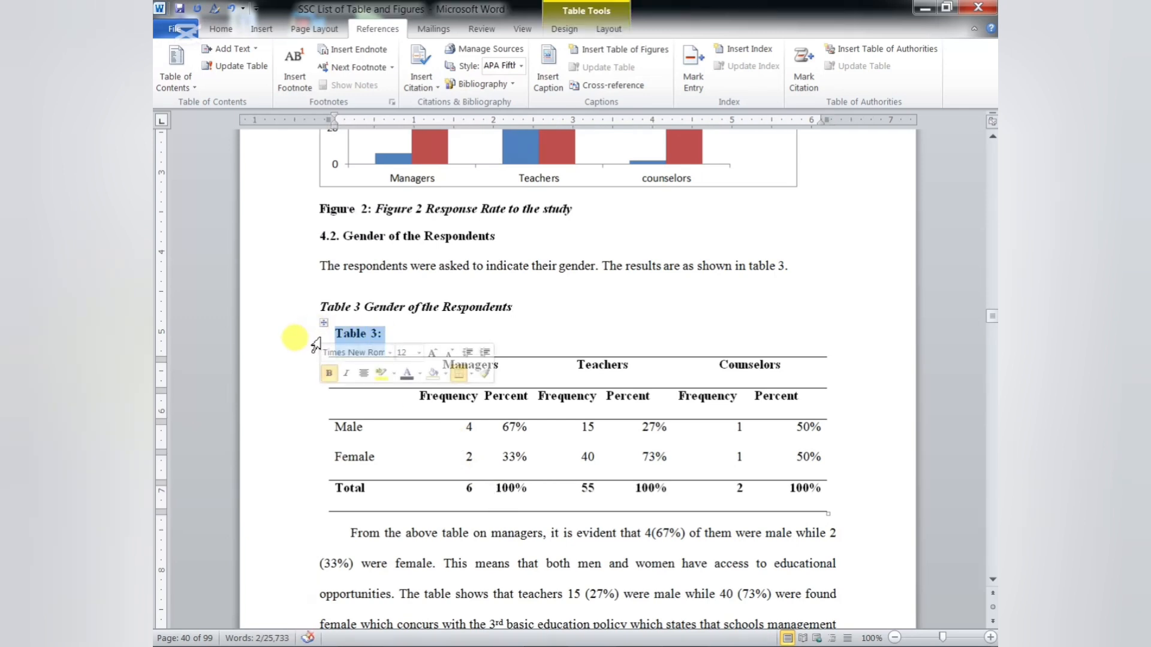
key("Delete")
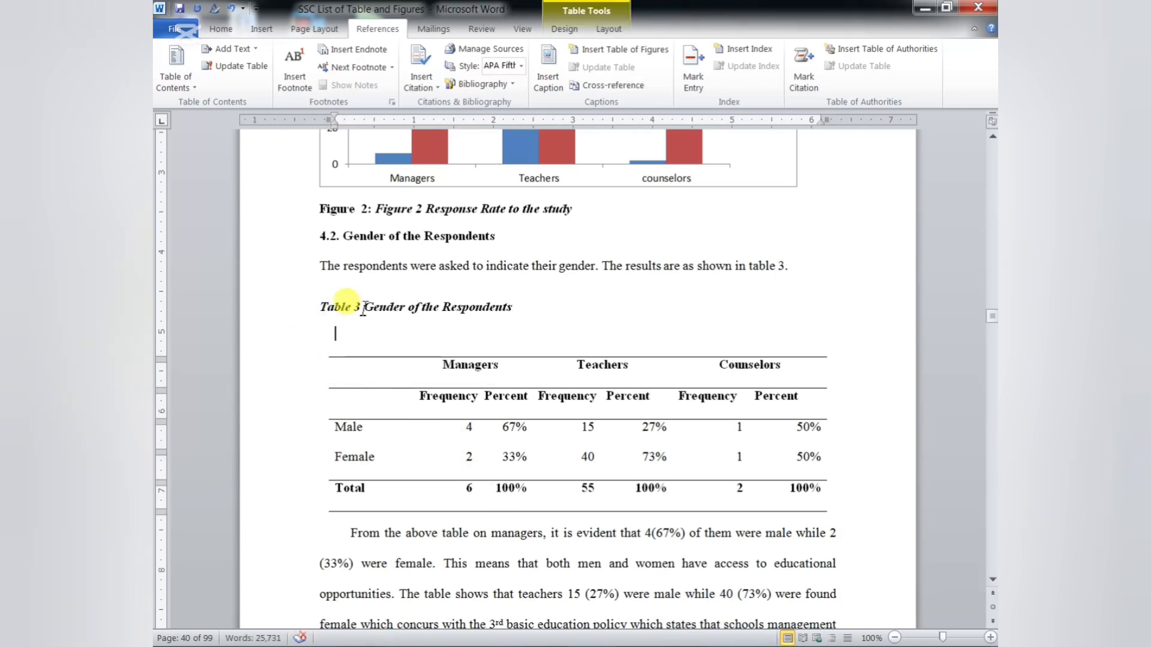
left_click(363, 309)
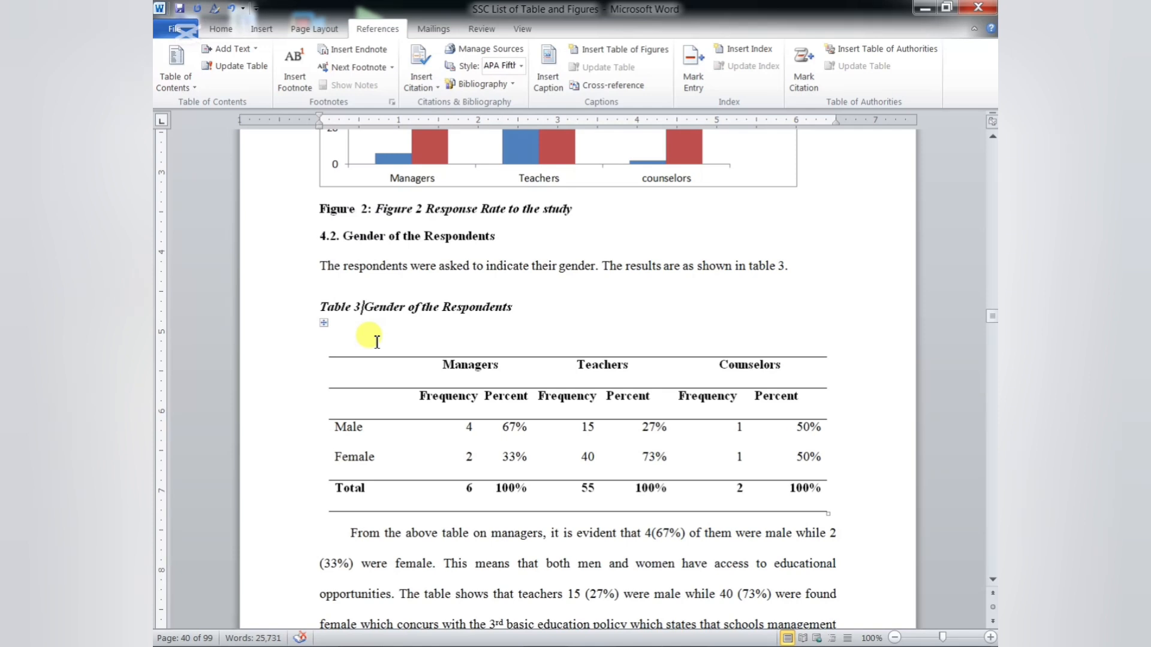
type(":")
- Delete the manually typed "Figure 2:" before the bar chart's inserted caption and add a colon after the caption's number
scroll(453, 389, "up", 5)
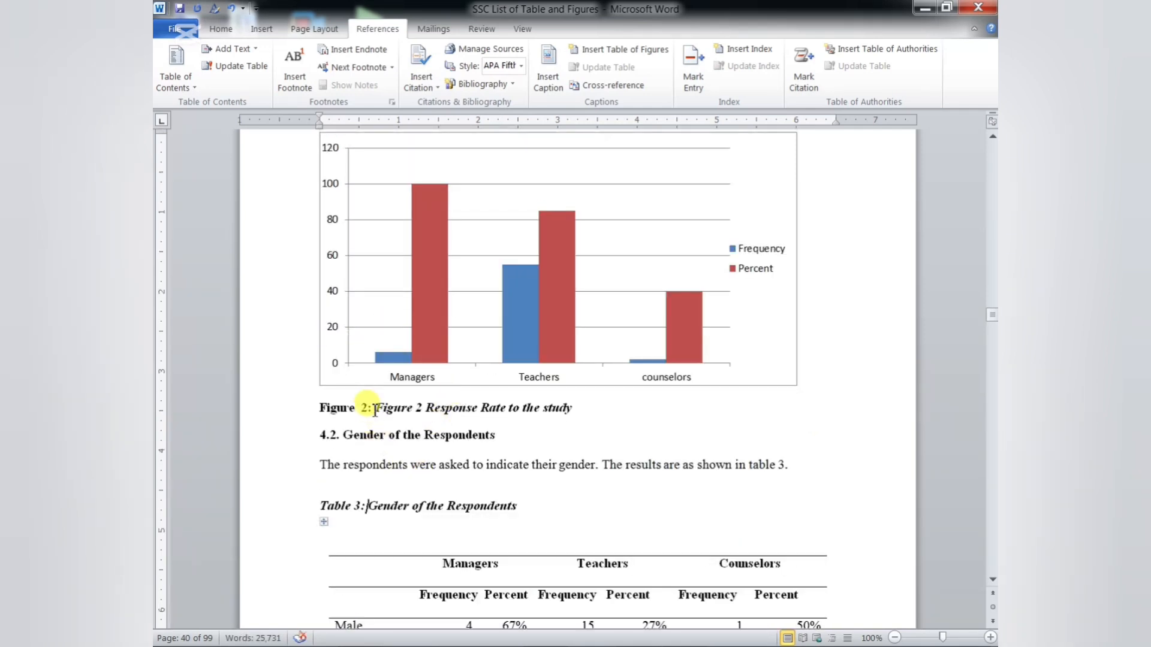
left_click_drag(374, 411, 313, 412)
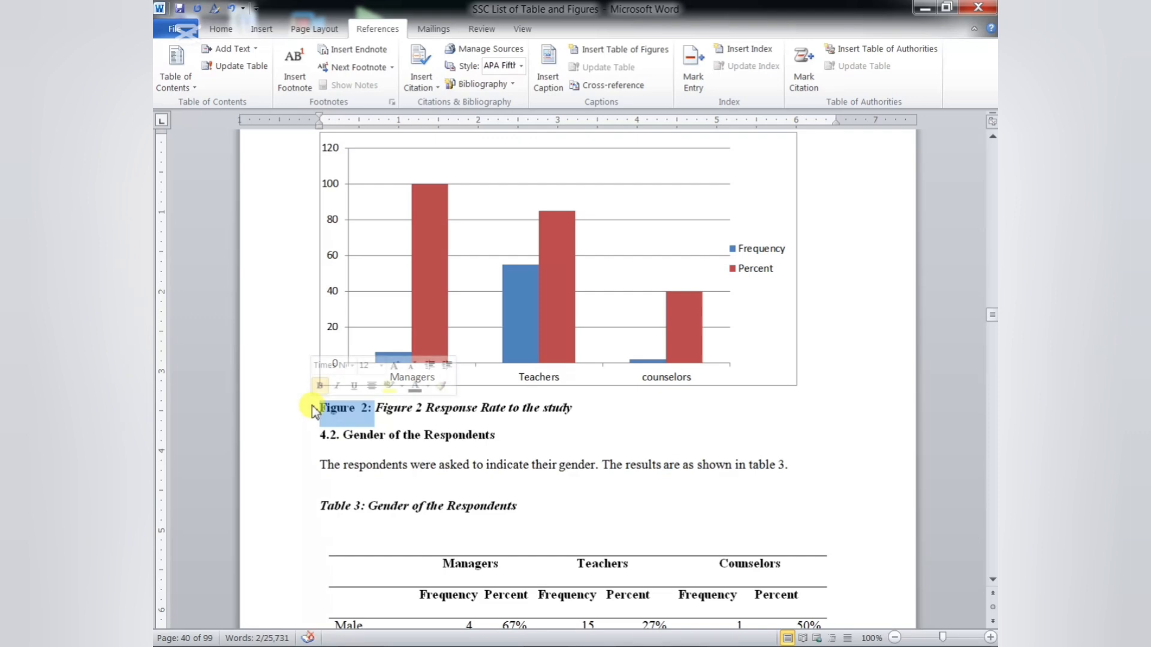
key("Delete")
left_click(370, 409)
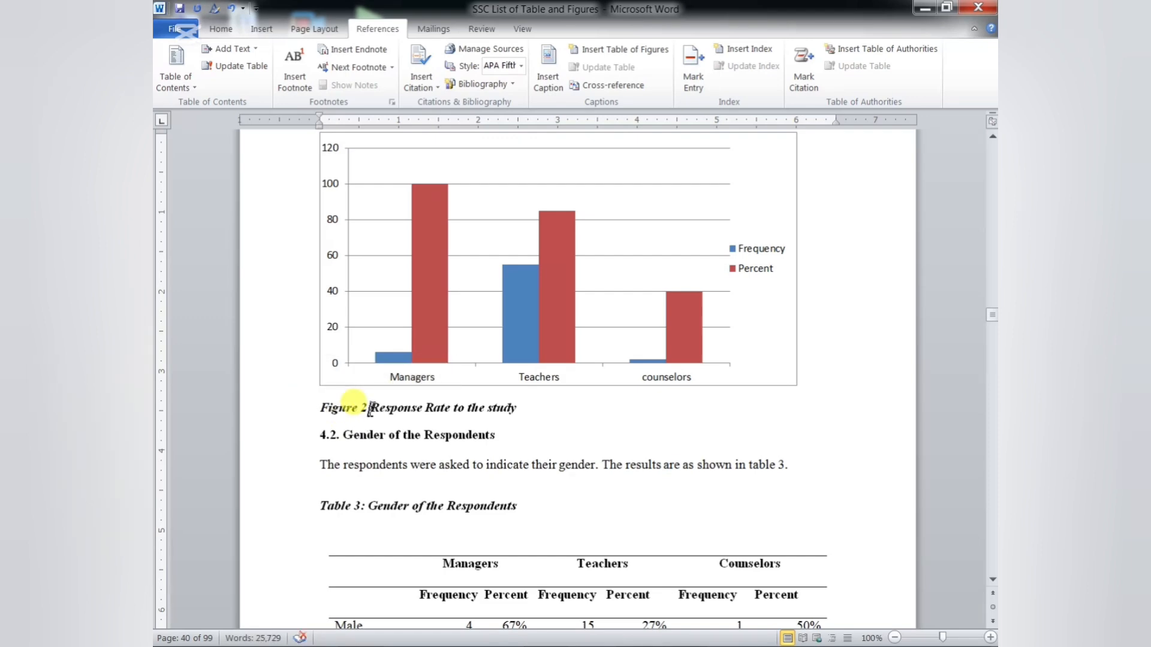
type(":")
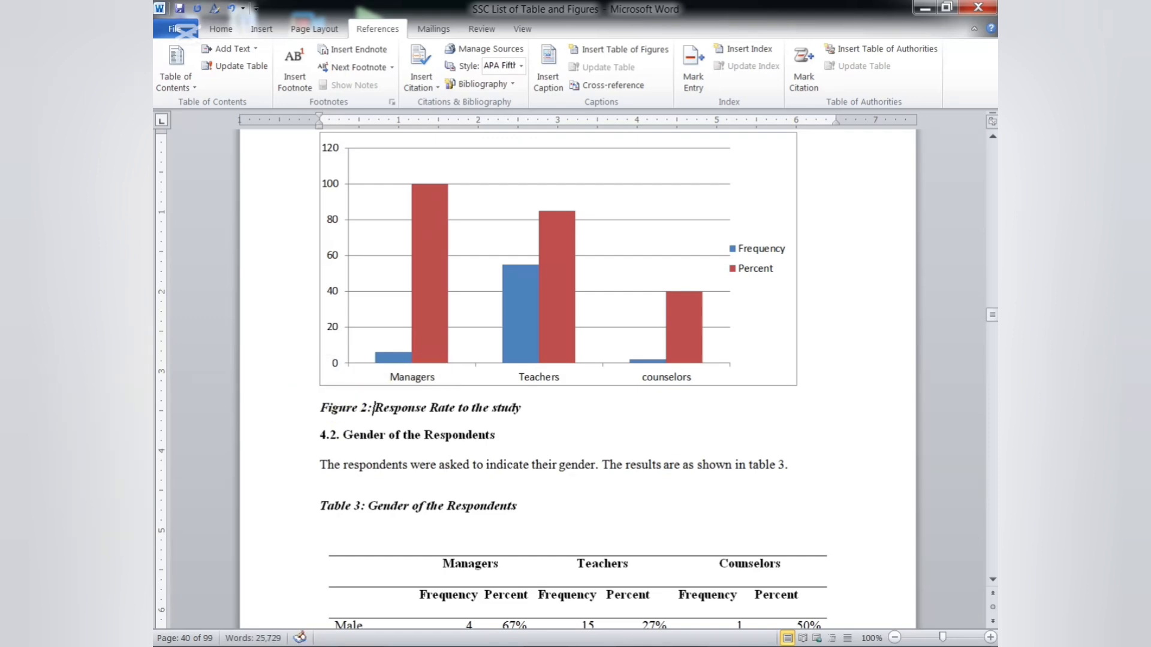
- Cut the title text "Respondents' Work Experience" from the Table 4 heading row
scroll(468, 407, "down", 5)
scroll(467, 407, "down", 13)
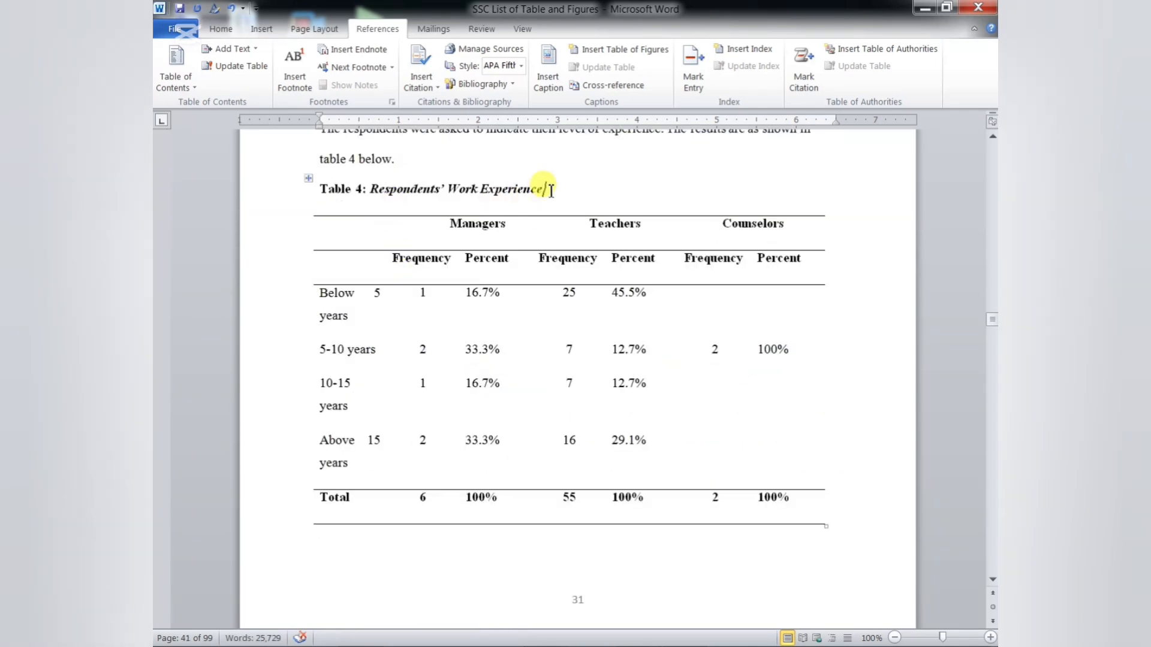
left_click_drag(551, 191, 423, 197)
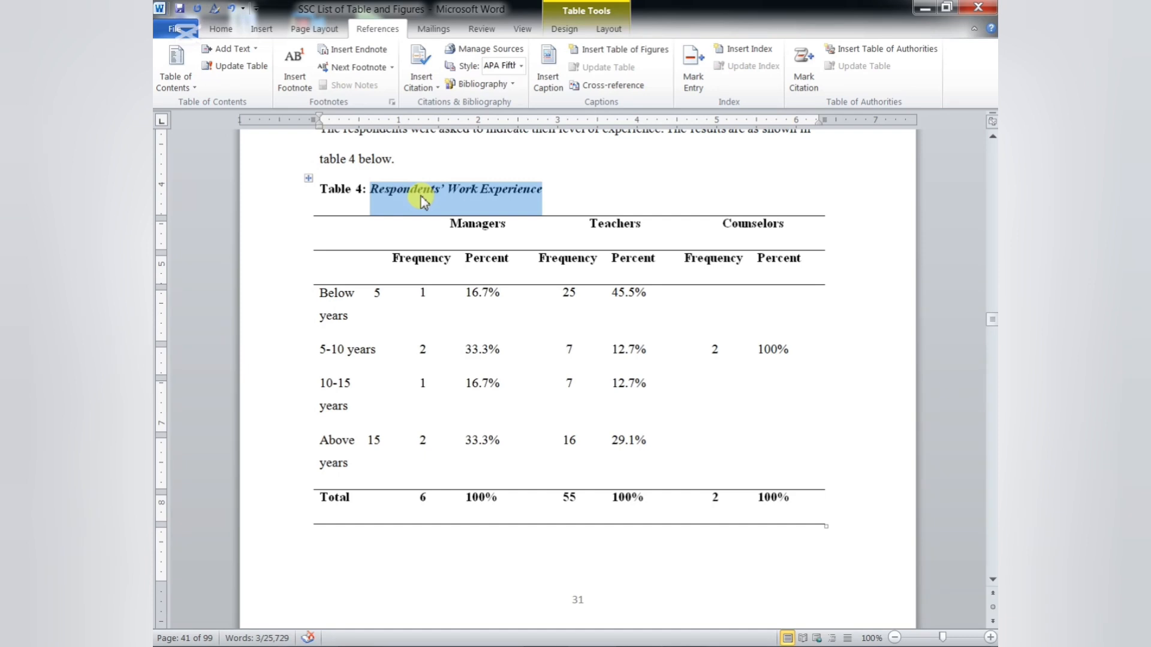
right_click(422, 199)
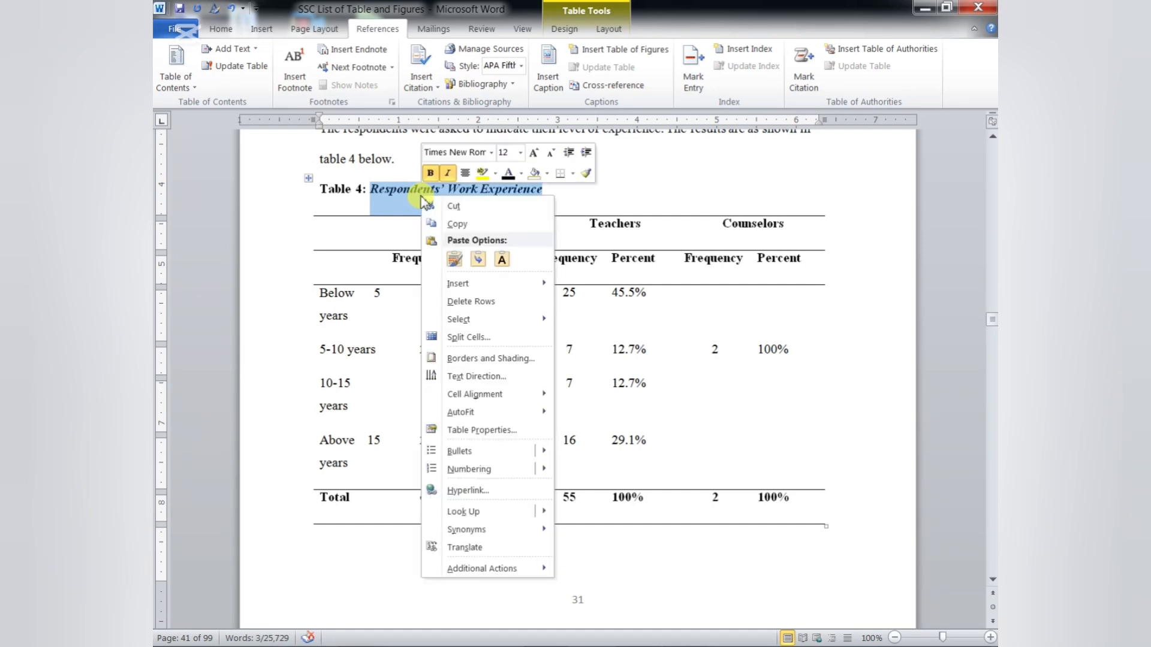
left_click(462, 208)
- Insert a caption above the work experience table using the Table label and the cut title "Respondents' Work Experience"
left_click(549, 88)
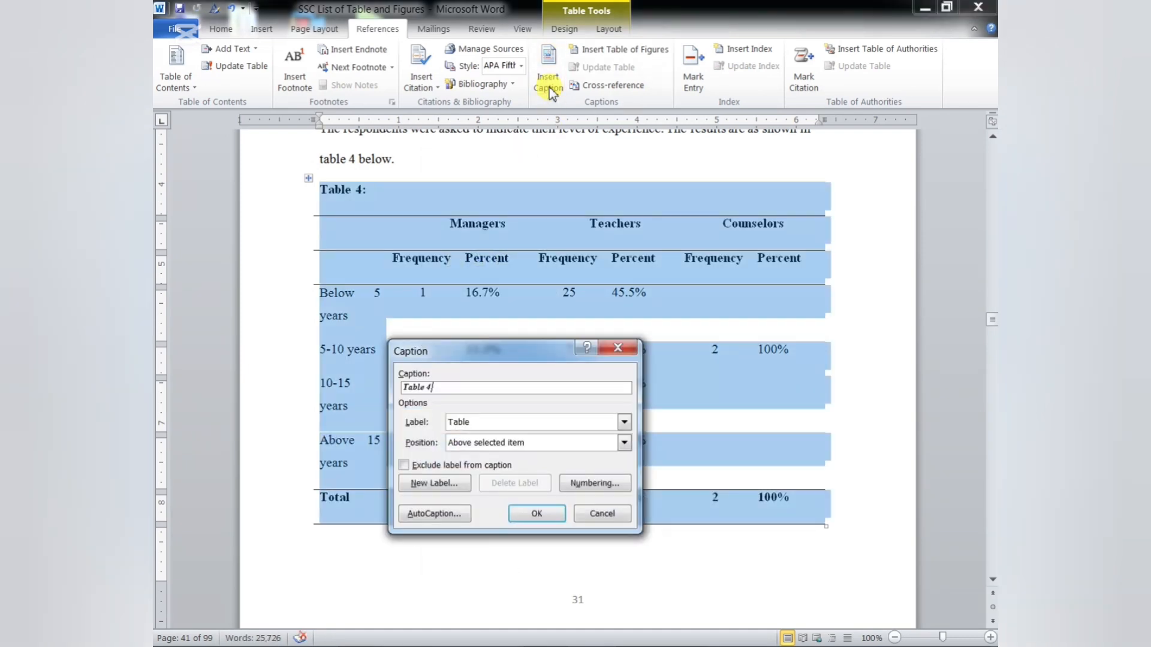
left_click(441, 387)
key("ctrl+v")
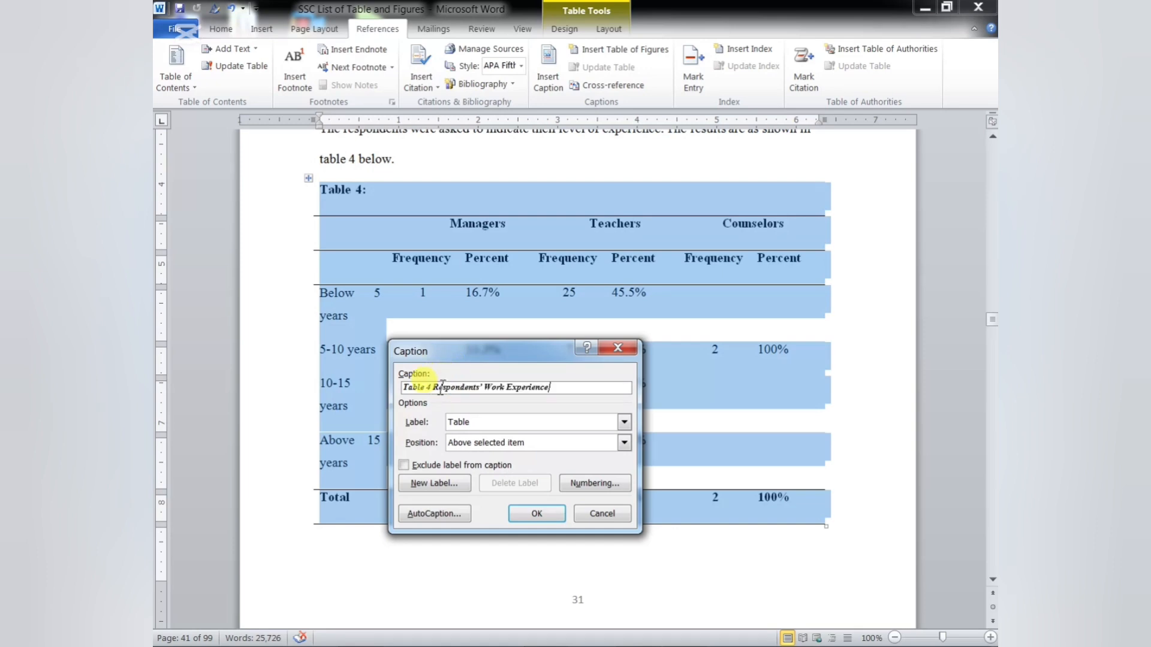
left_click(536, 514)
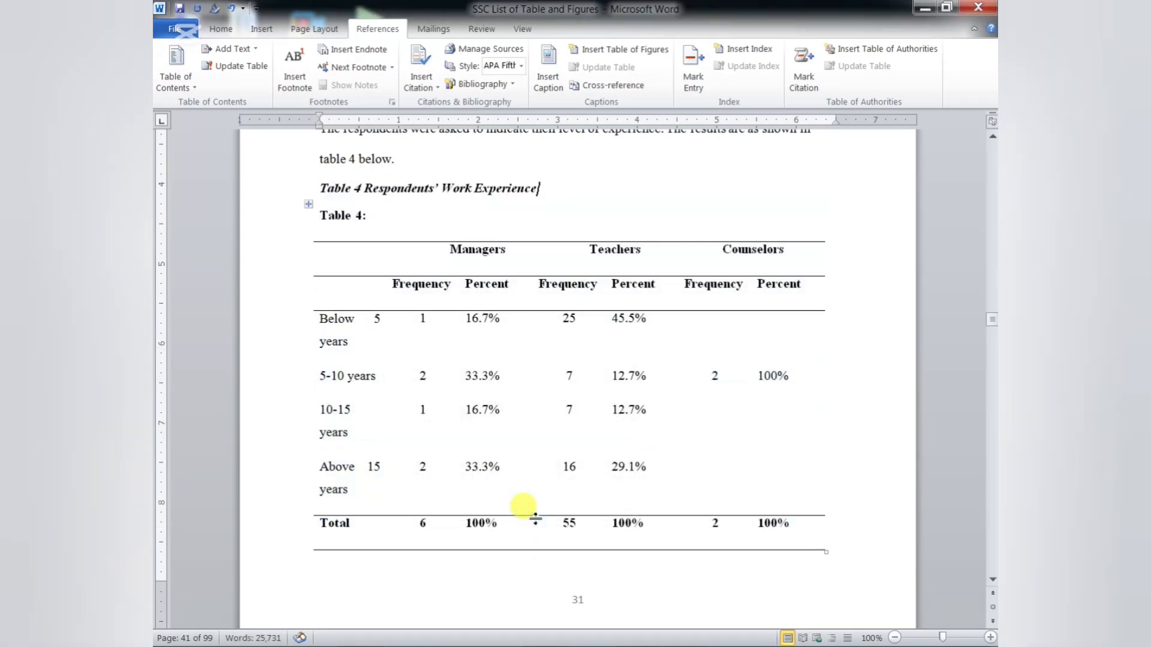
- Delete the leftover "Table 4:" text inside the work experience table and add a colon after the new caption's number
left_click_drag(373, 222, 318, 226)
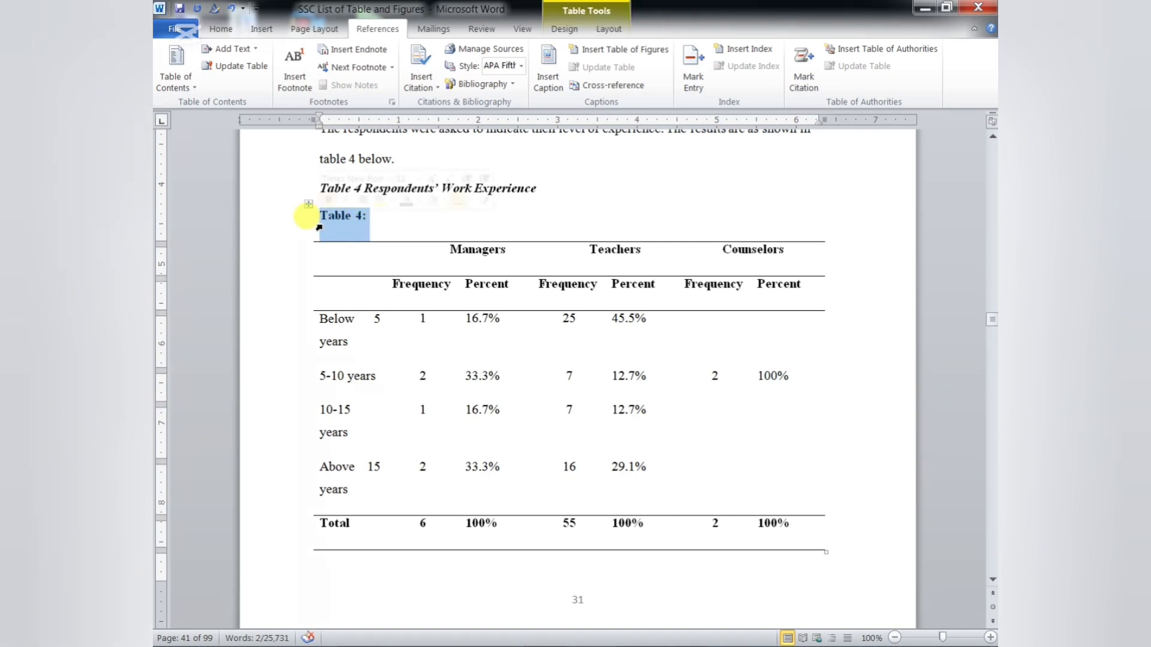
key("Delete")
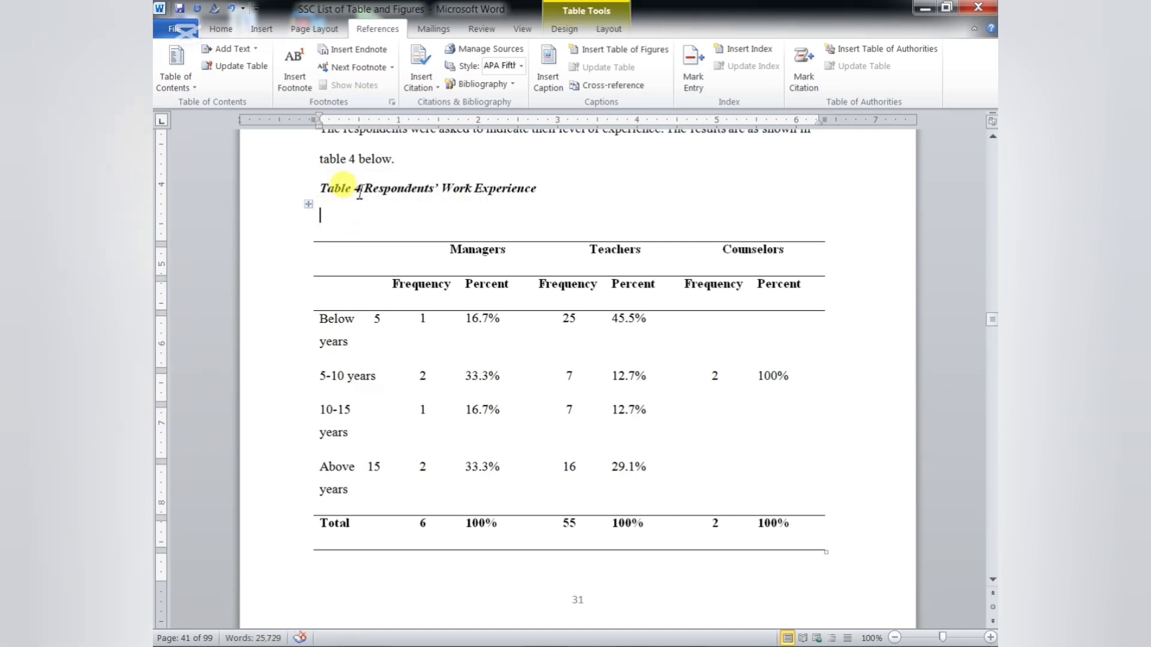
left_click(364, 188)
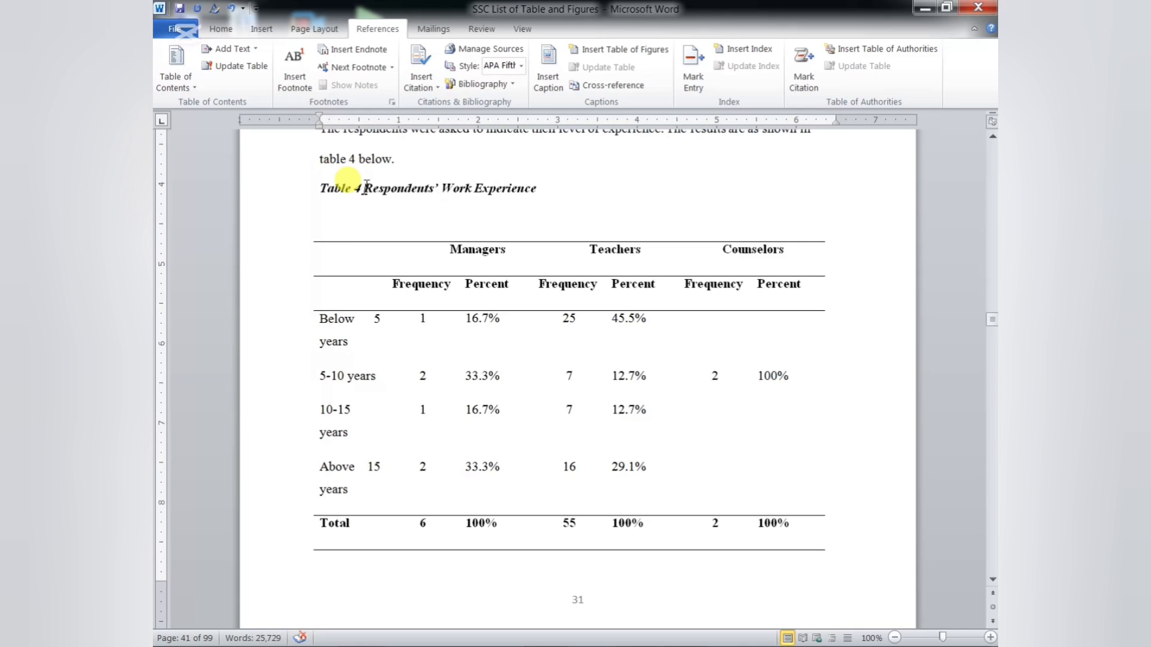
type(":")
- Cut the title text "Level of Education" from the Table 5 heading row
scroll(526, 270, "down", 15)
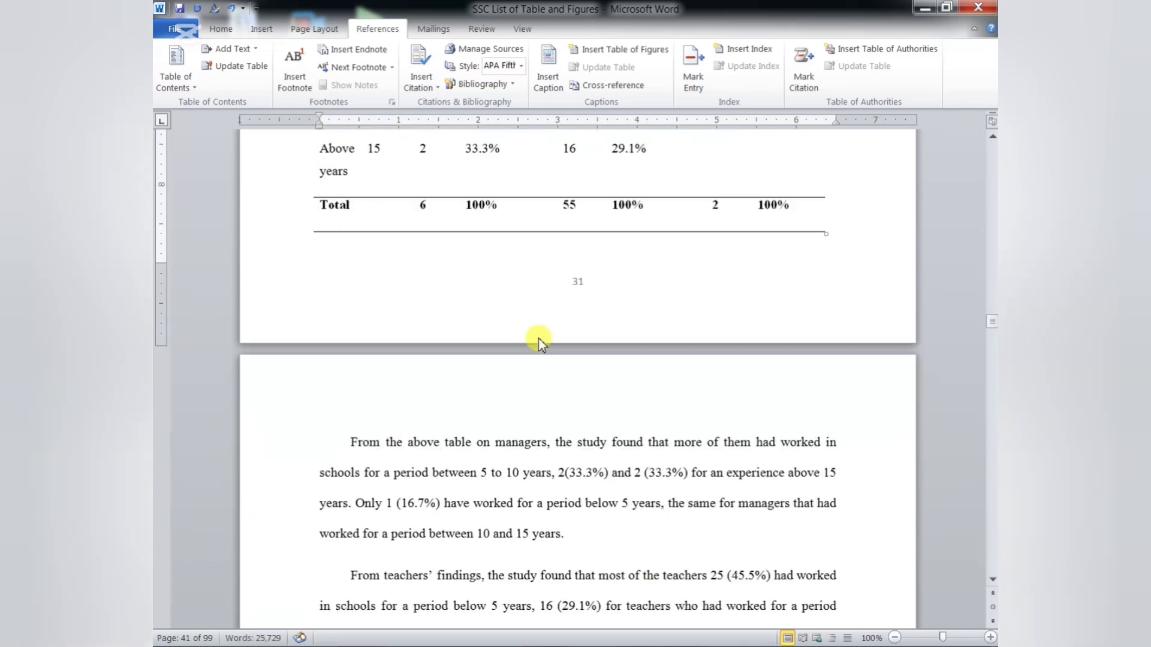
scroll(515, 298, "down", 4)
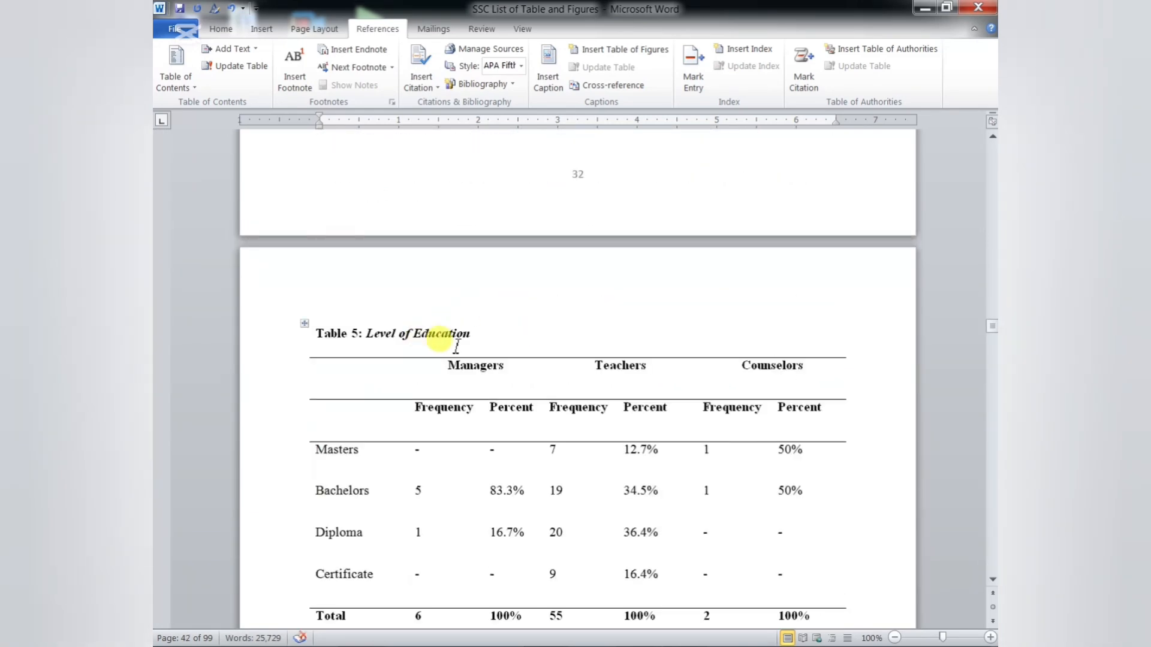
left_click_drag(485, 335, 389, 339)
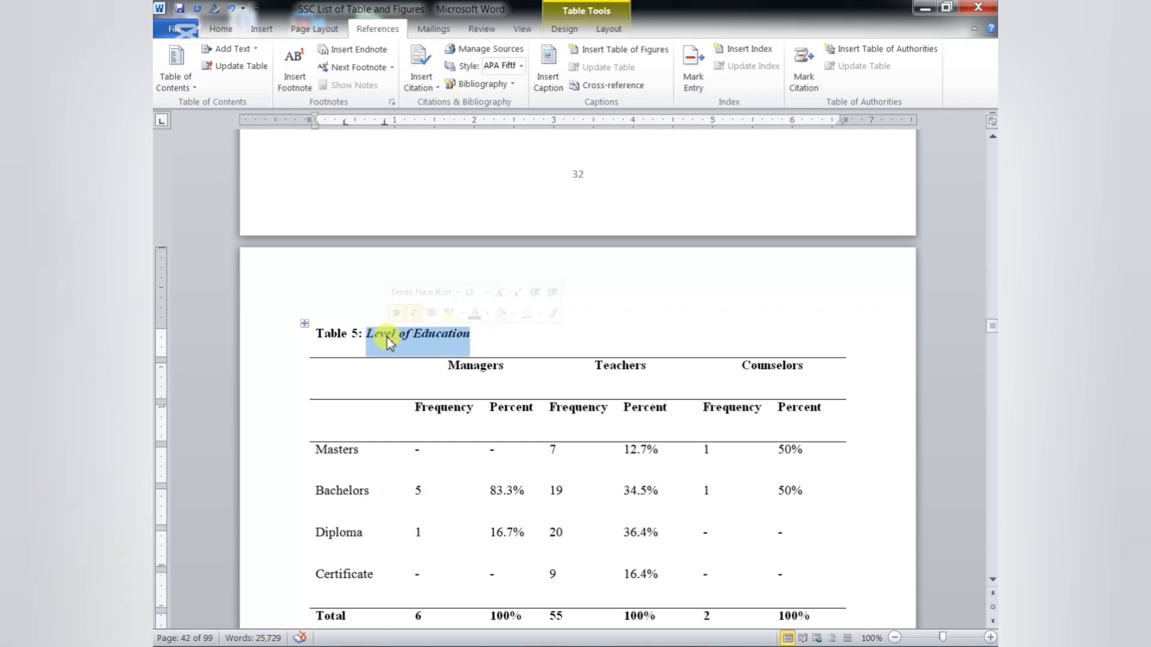
right_click(392, 339)
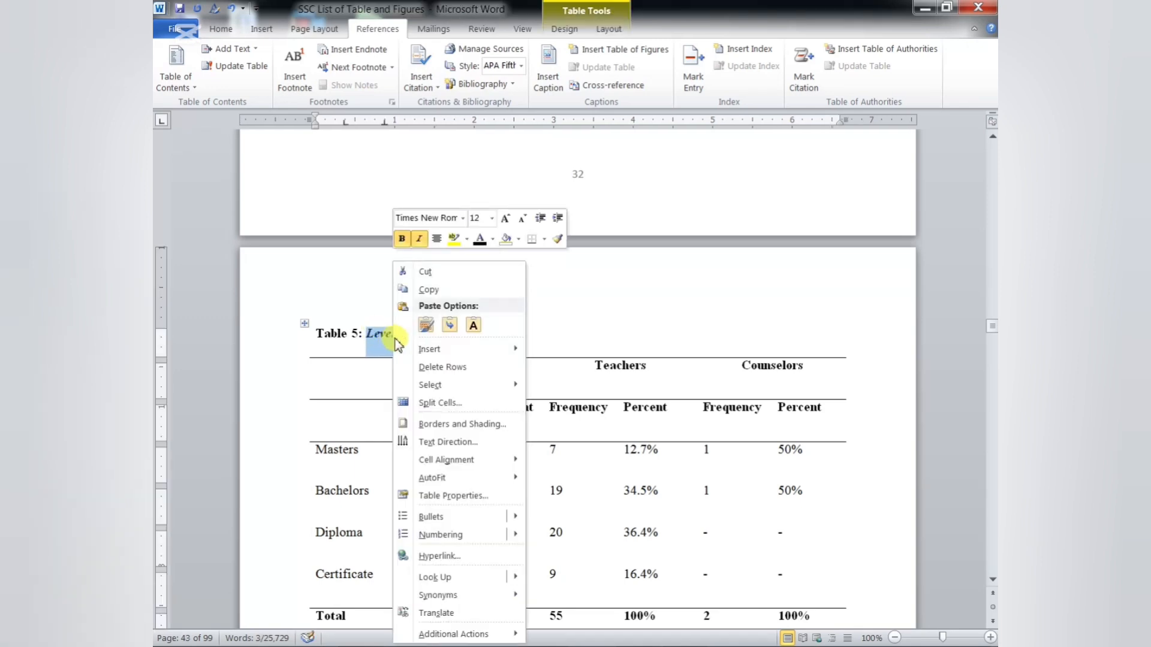
left_click(428, 271)
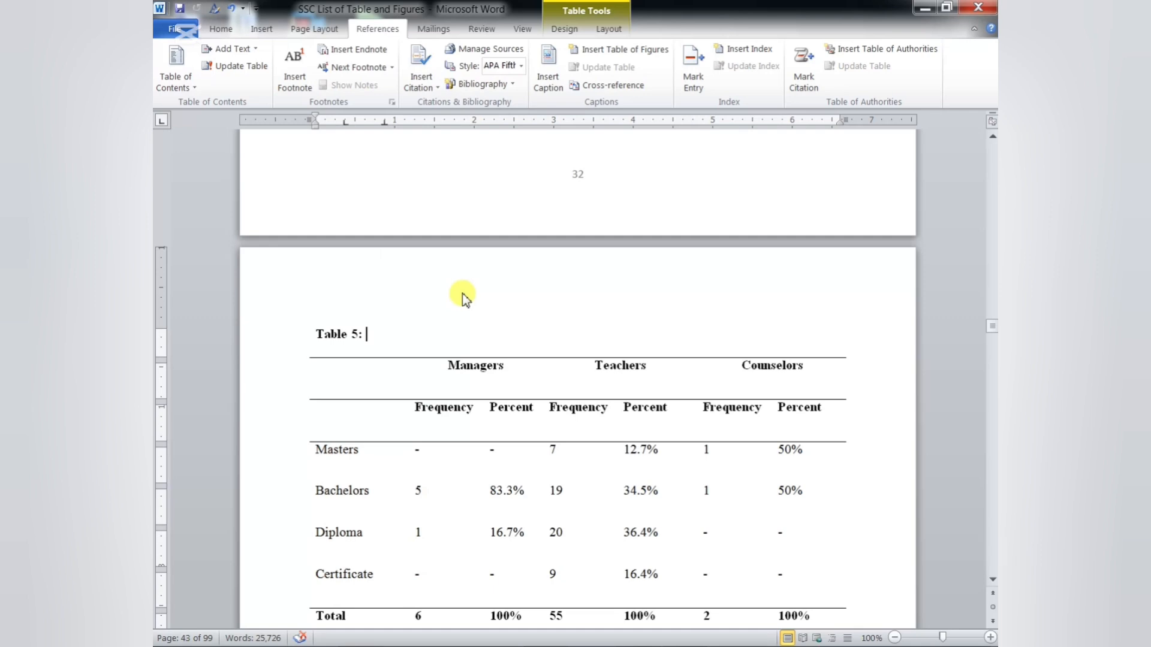
- Insert a caption above the education table using the Table label and the cut title "Level of Education"
left_click(548, 70)
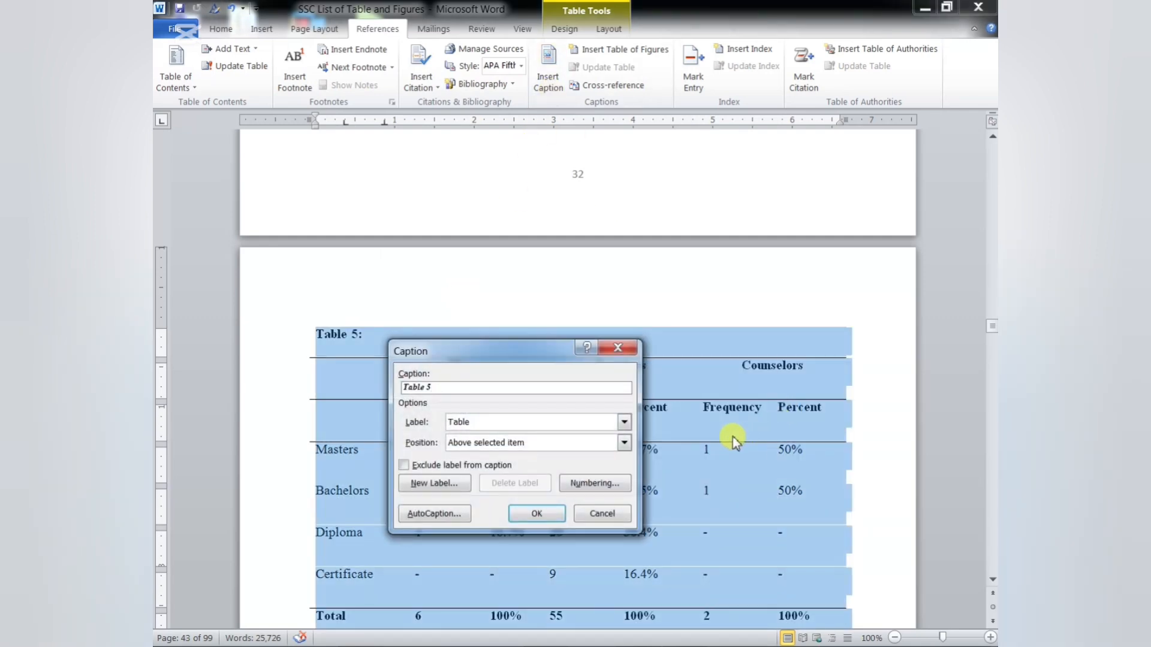
left_click(467, 389)
key("ctrl+v")
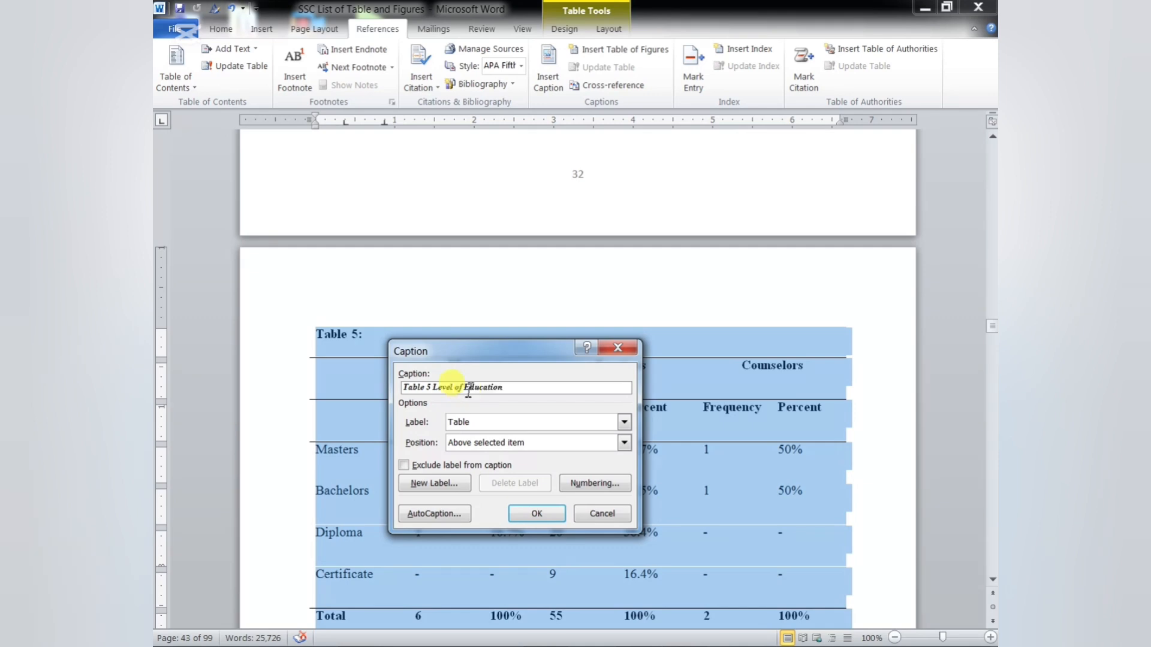
left_click(529, 514)
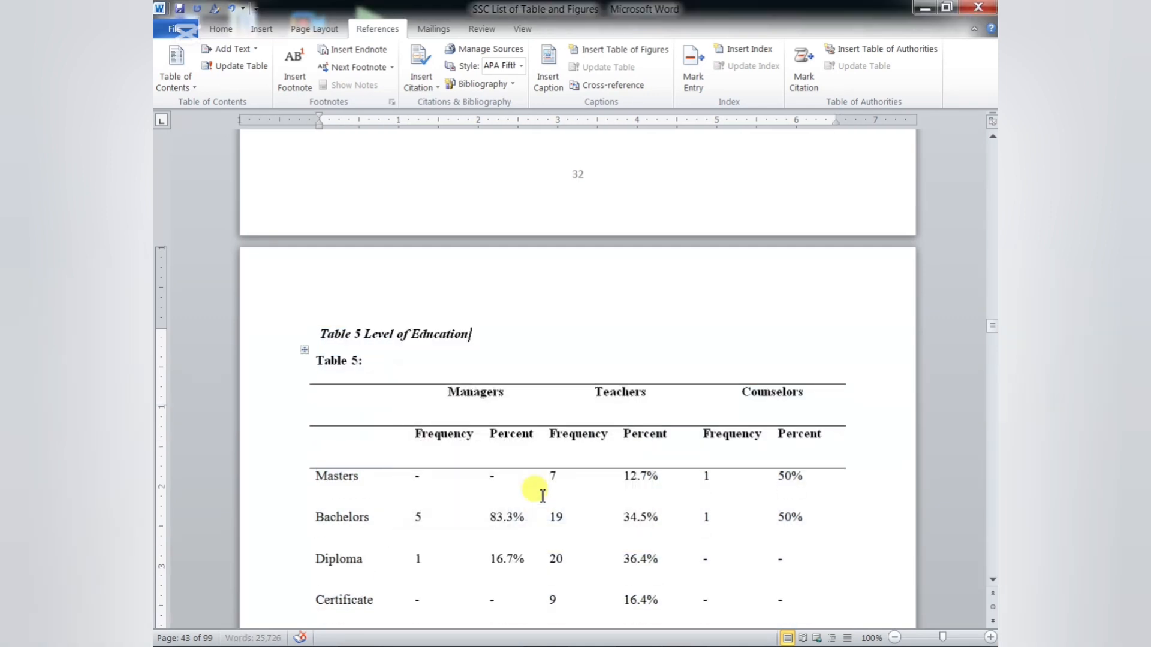
- Delete the leftover "Table 5:" text inside the education table and add a colon after the new caption's number
left_click_drag(367, 361, 318, 358)
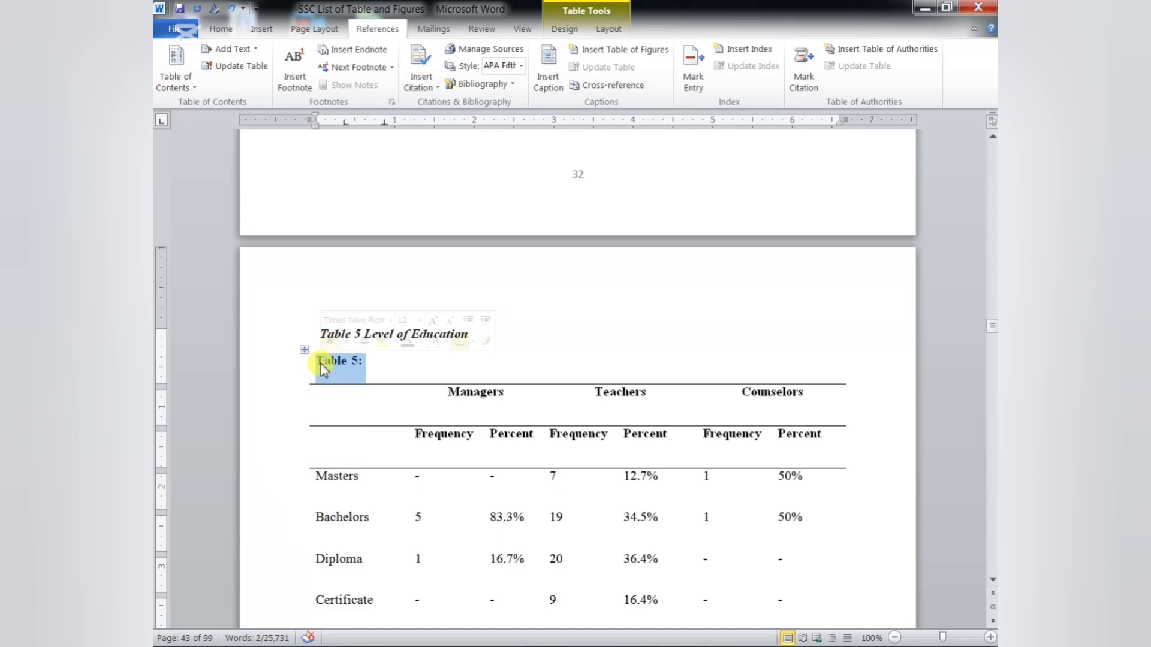
key("Delete")
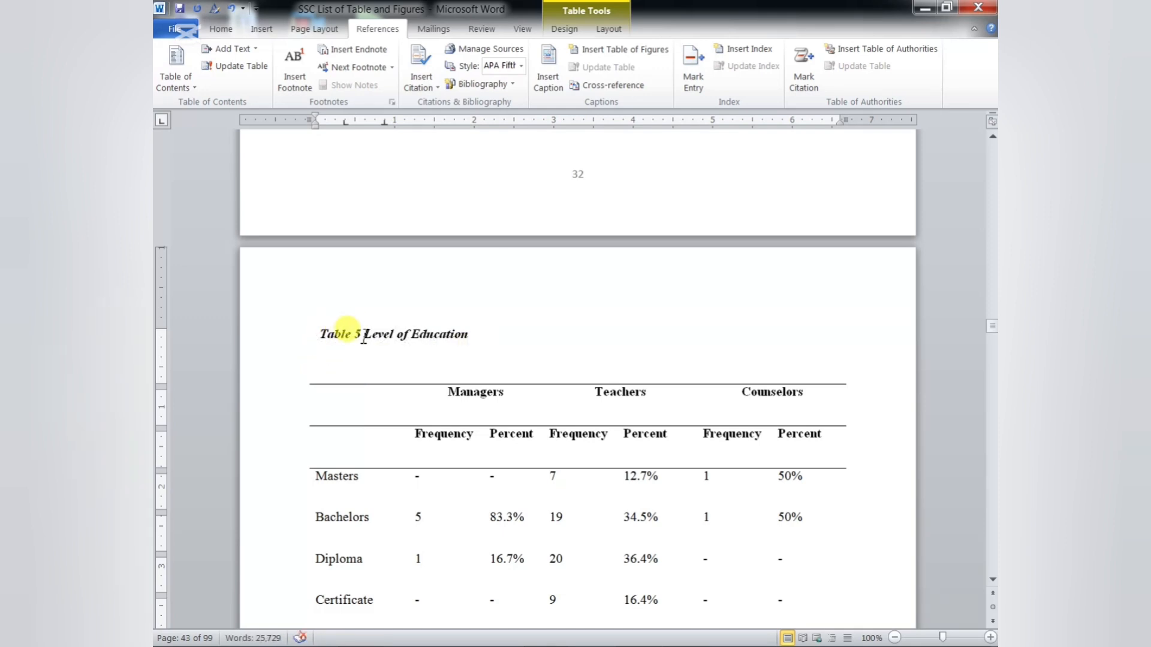
left_click(364, 334)
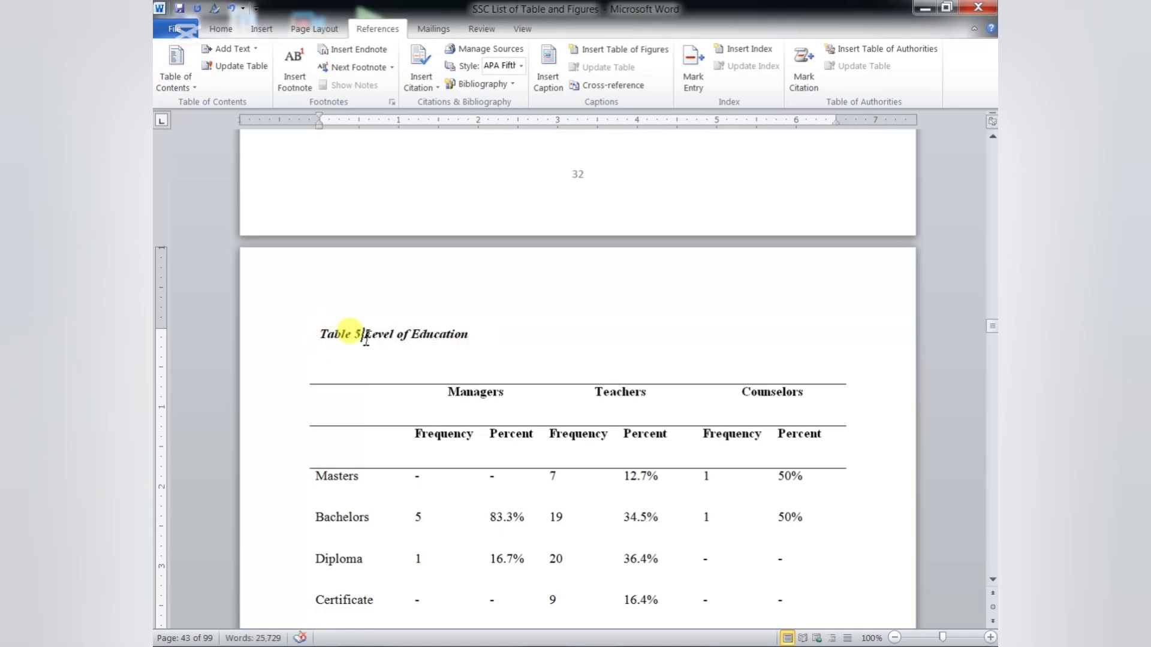
type(":")
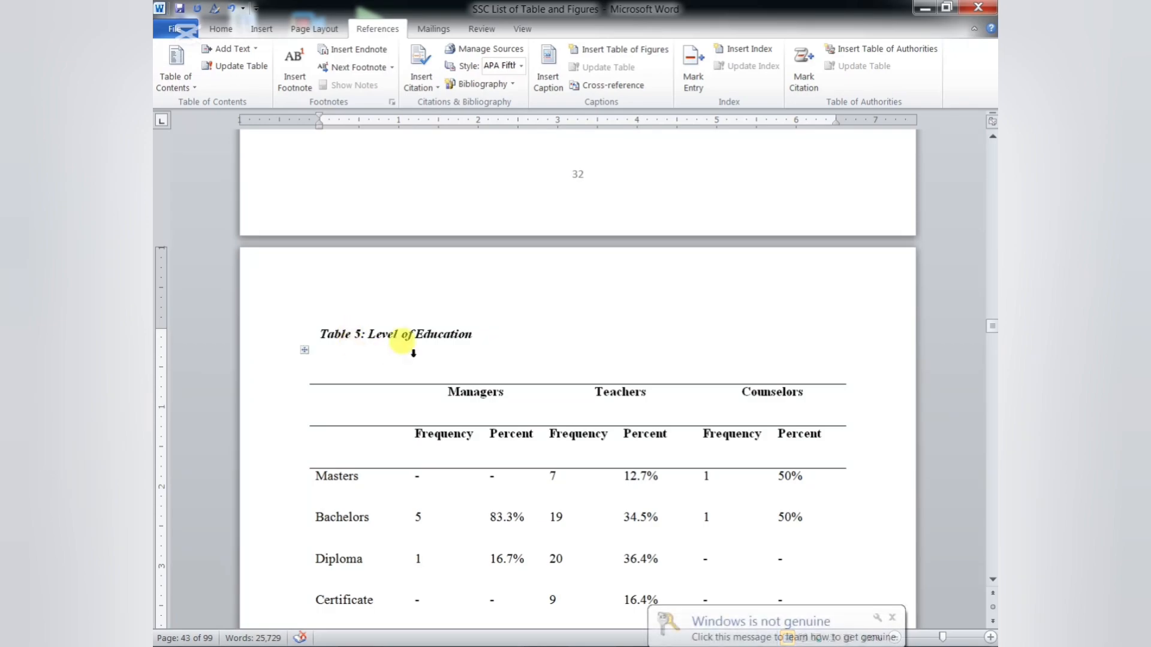
- Cut the title text "Extent of Staff Training" from the Figure 3 line below the staff training chart
scroll(419, 345, "down", 10)
scroll(453, 342, "down", 15)
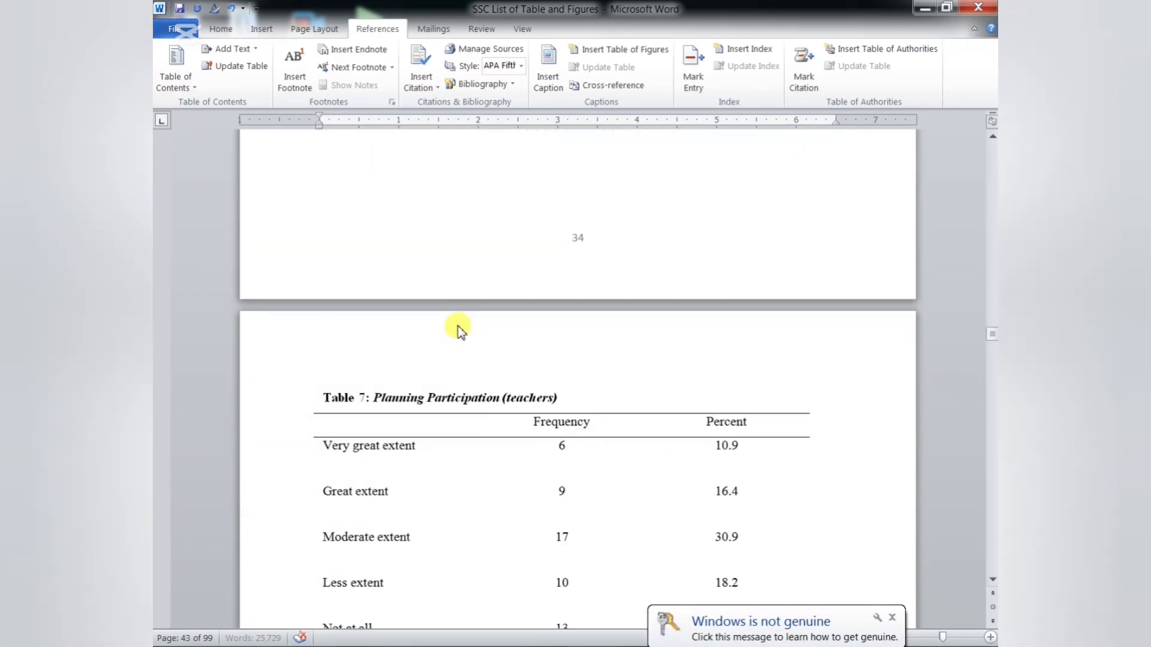
scroll(461, 336, "down", 15)
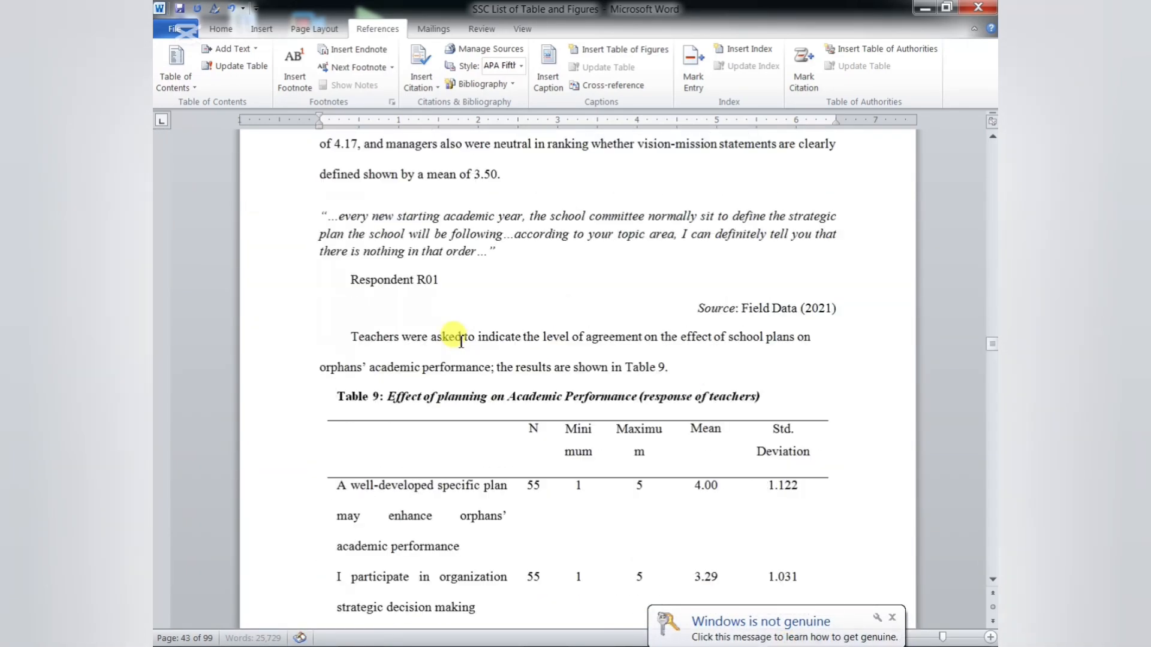
scroll(462, 339, "down", 15)
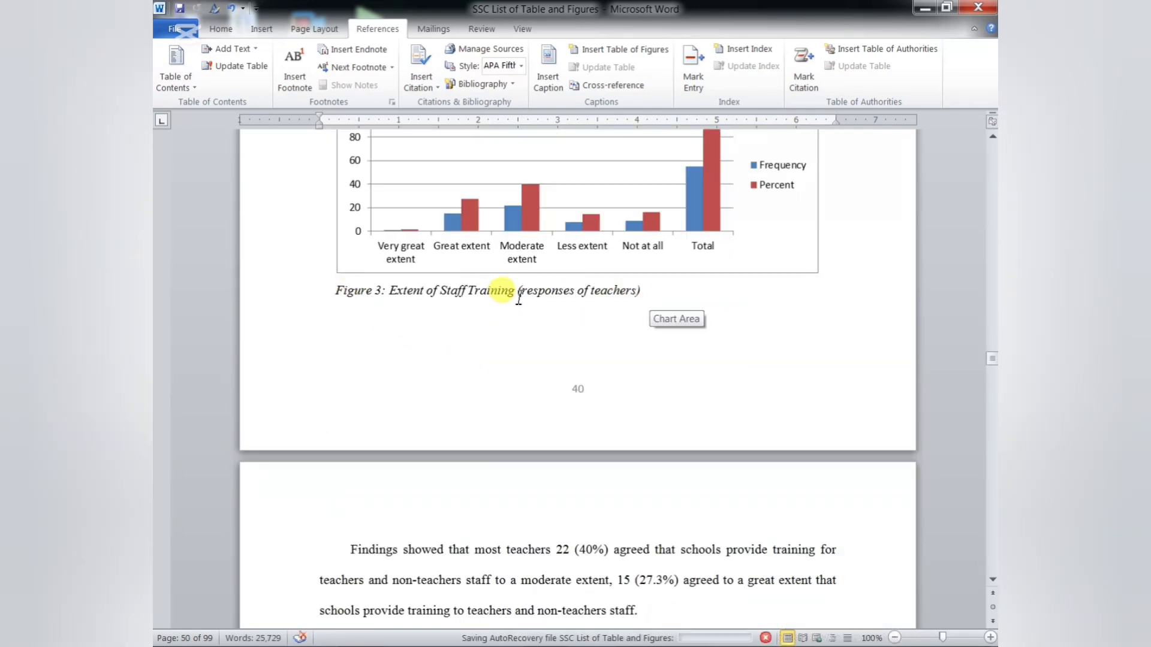
left_click_drag(518, 294, 405, 295)
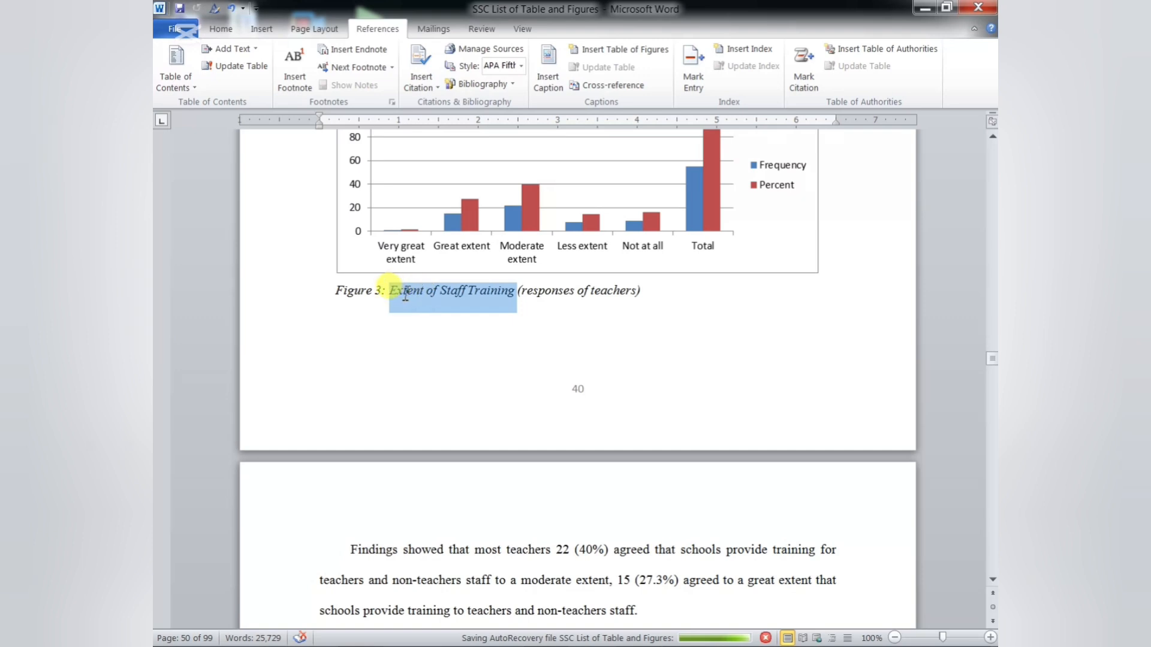
right_click(405, 294)
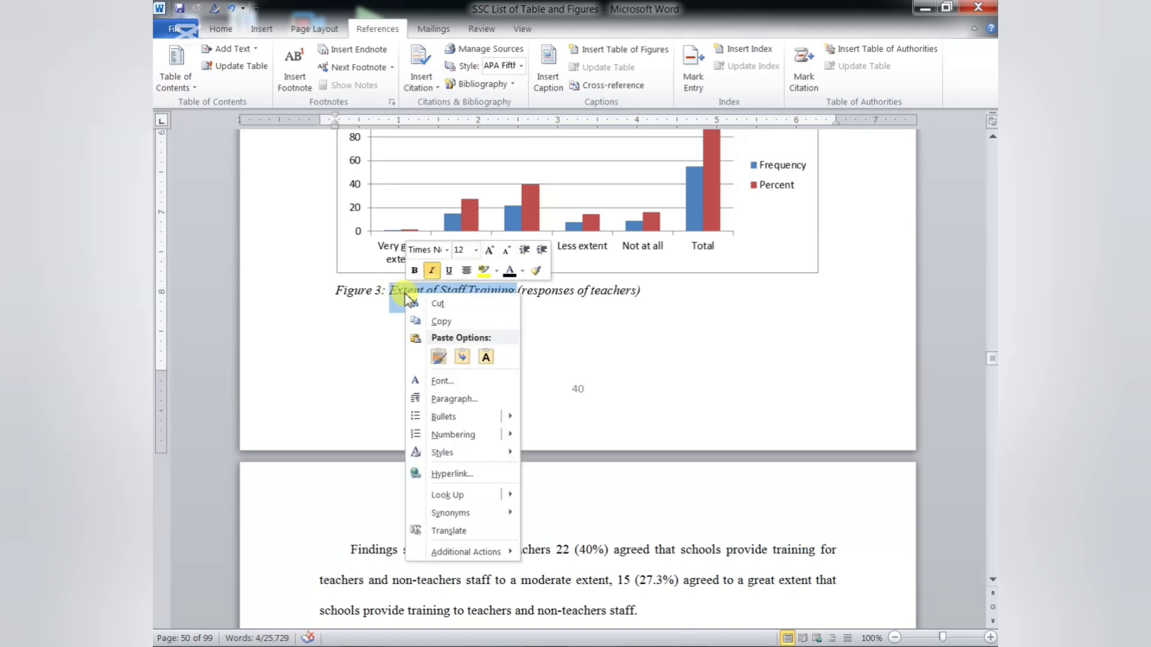
left_click(441, 304)
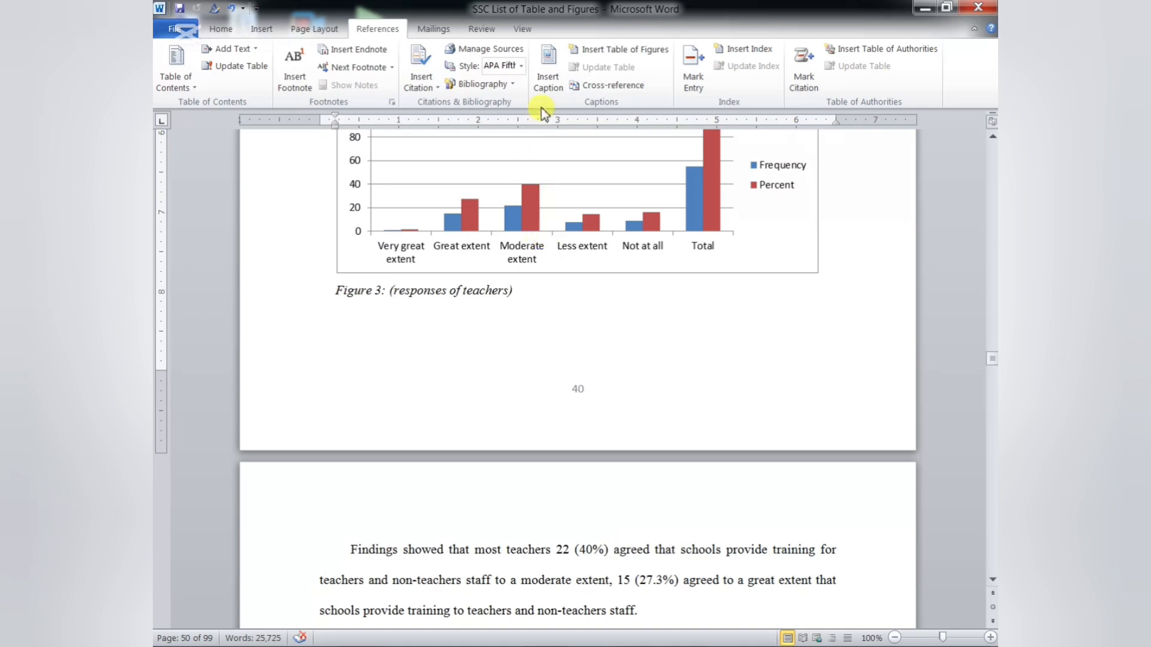
- Insert a caption below the staff training chart using the Figure label and the cut title "Extent of Staff Training"
left_click(547, 85)
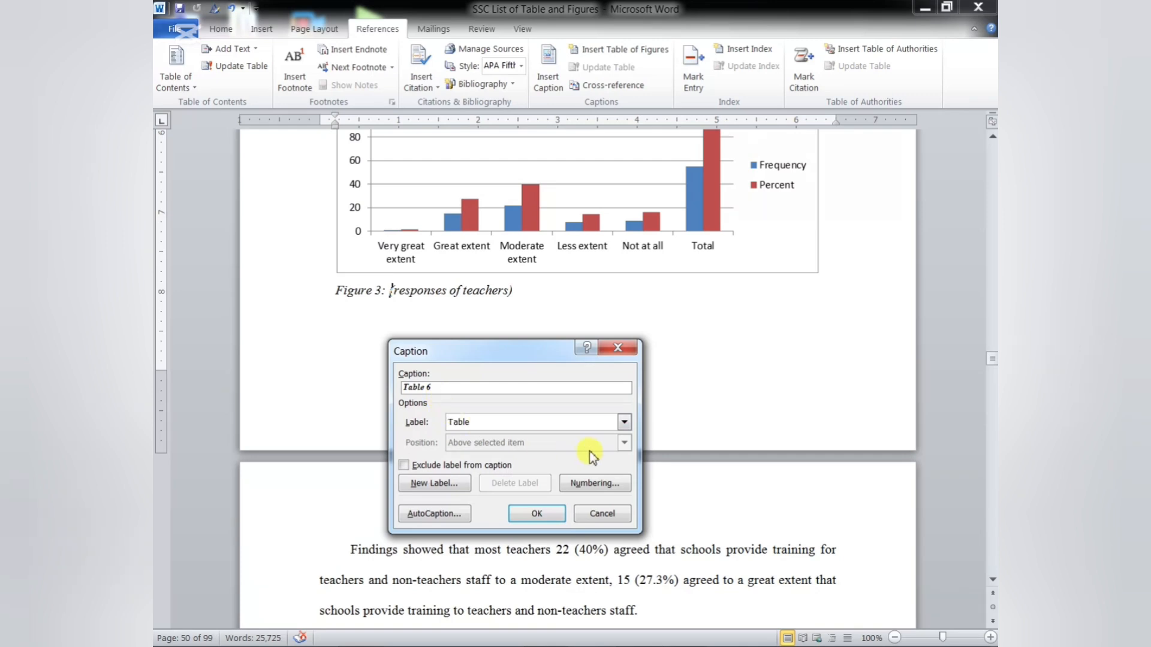
left_click(624, 422)
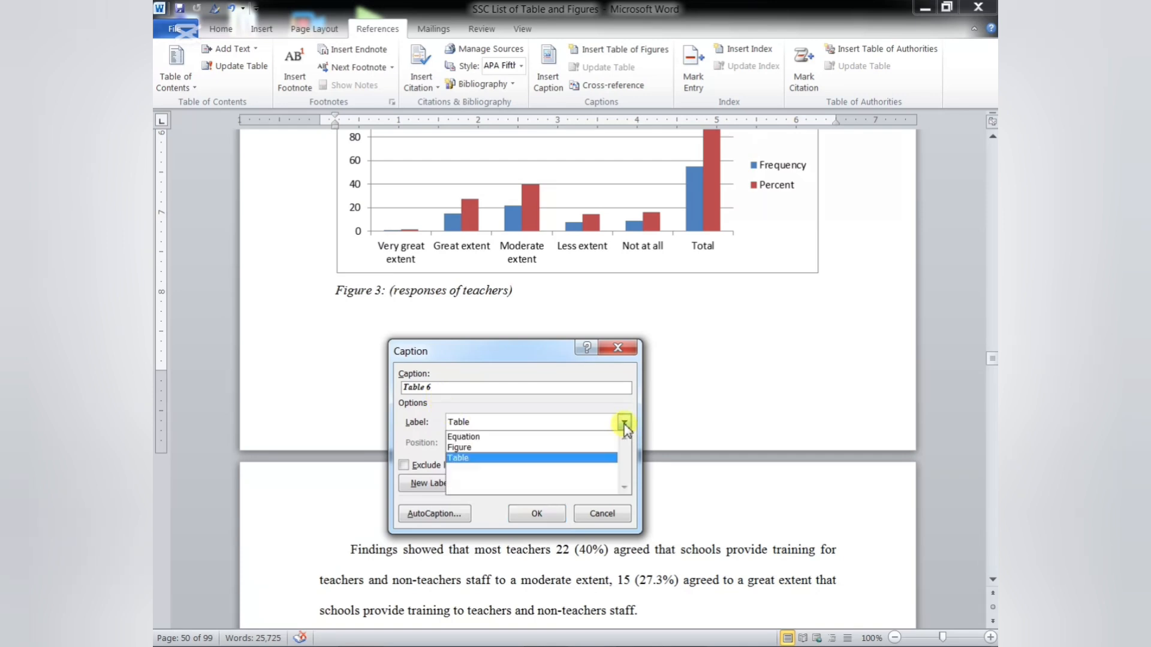
left_click(461, 448)
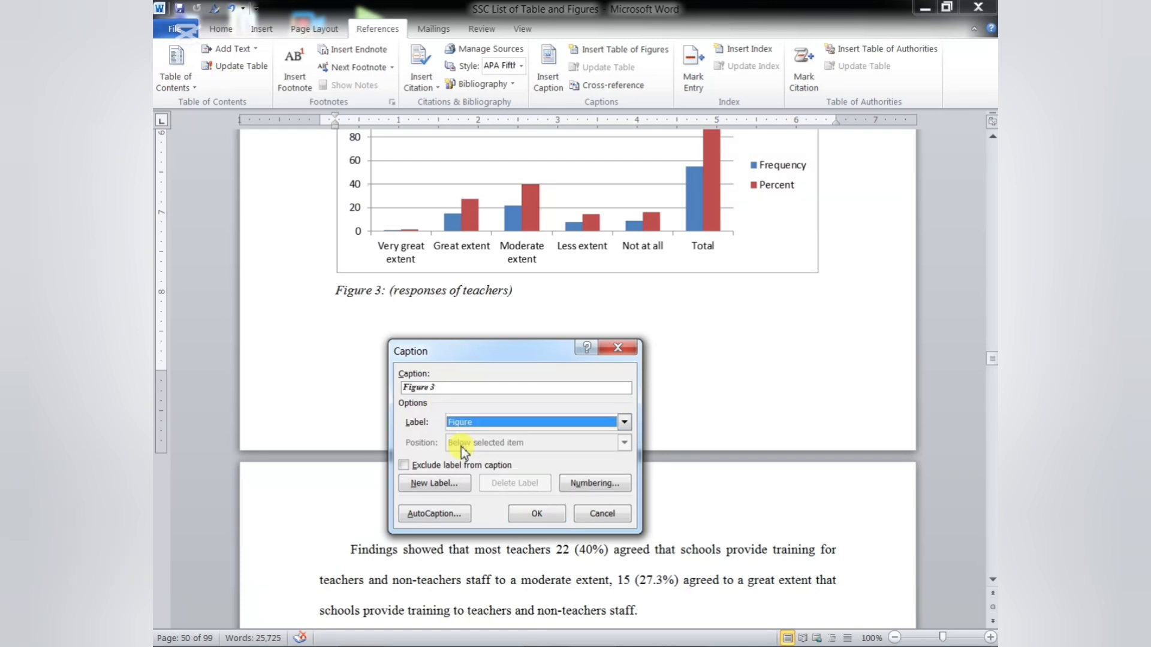
left_click(440, 389)
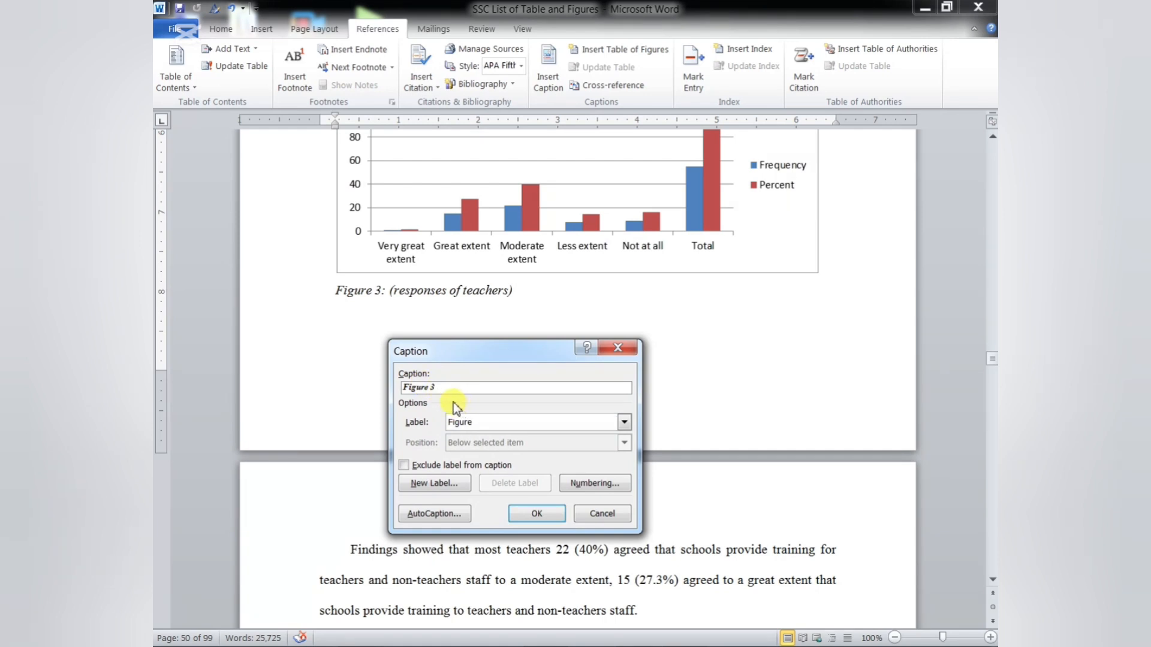
type("Extent of Staff Training")
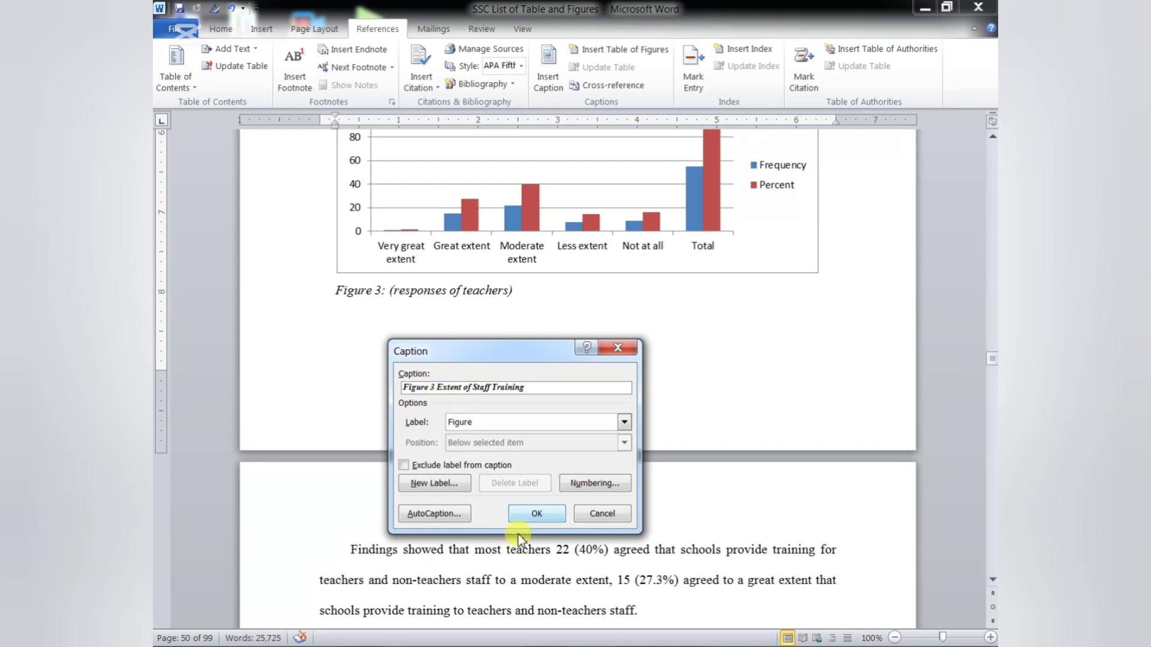
left_click(536, 515)
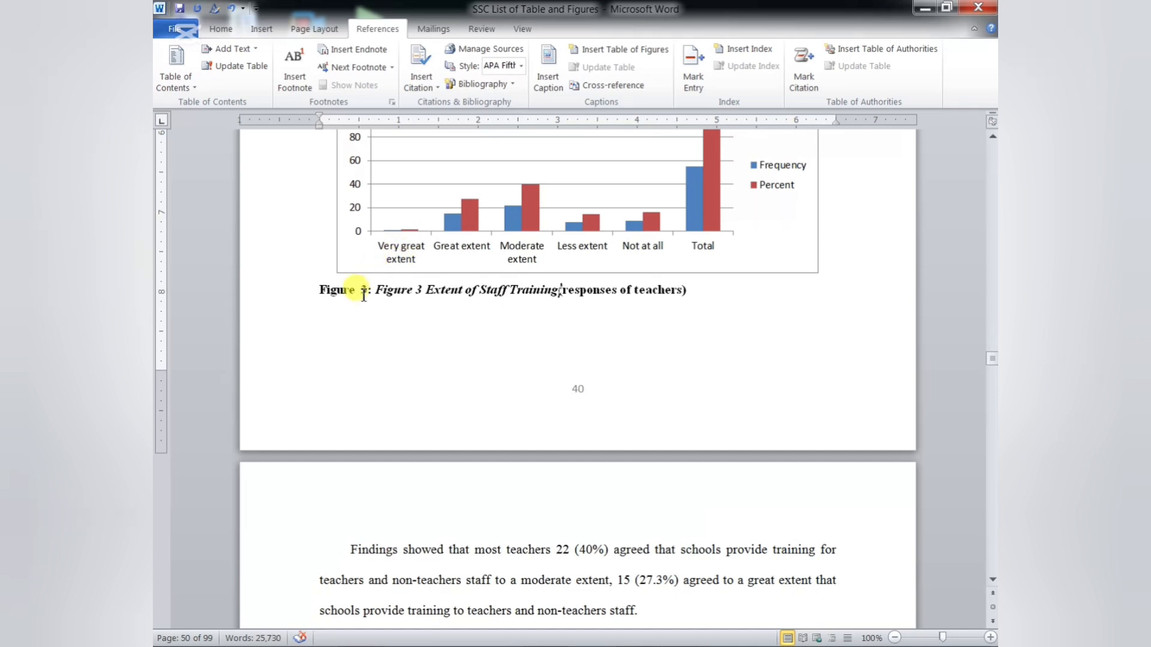
- Delete the old typed "Figure 3:" text before the new caption and add a colon after the caption's number
left_click_drag(373, 291, 321, 293)
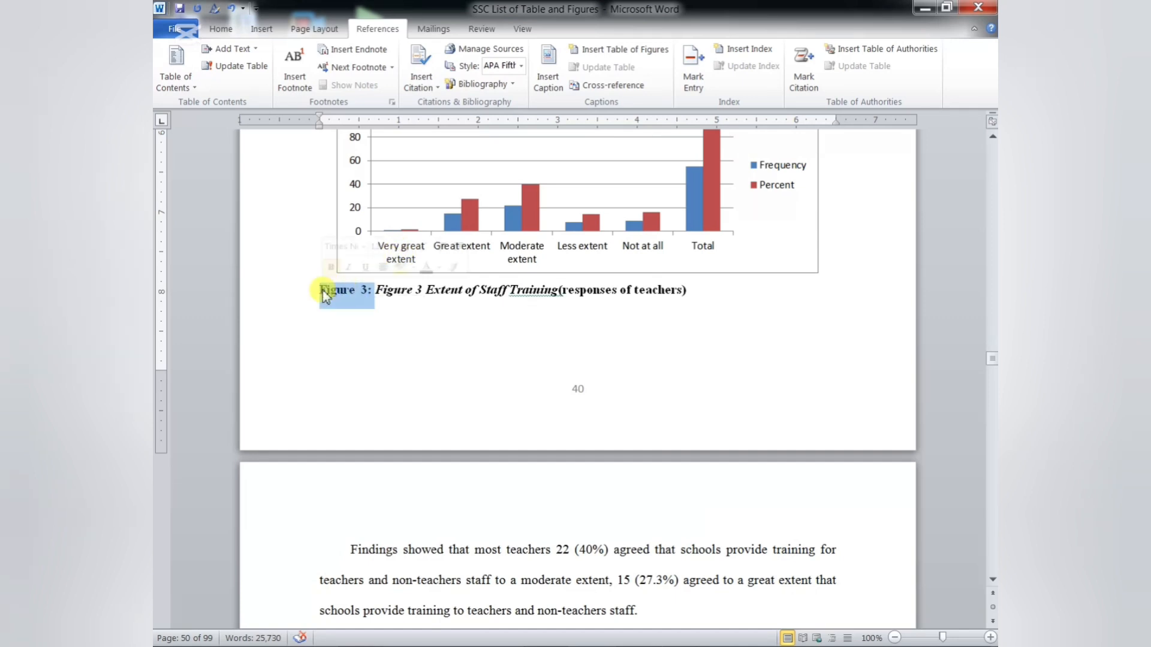
key("Delete")
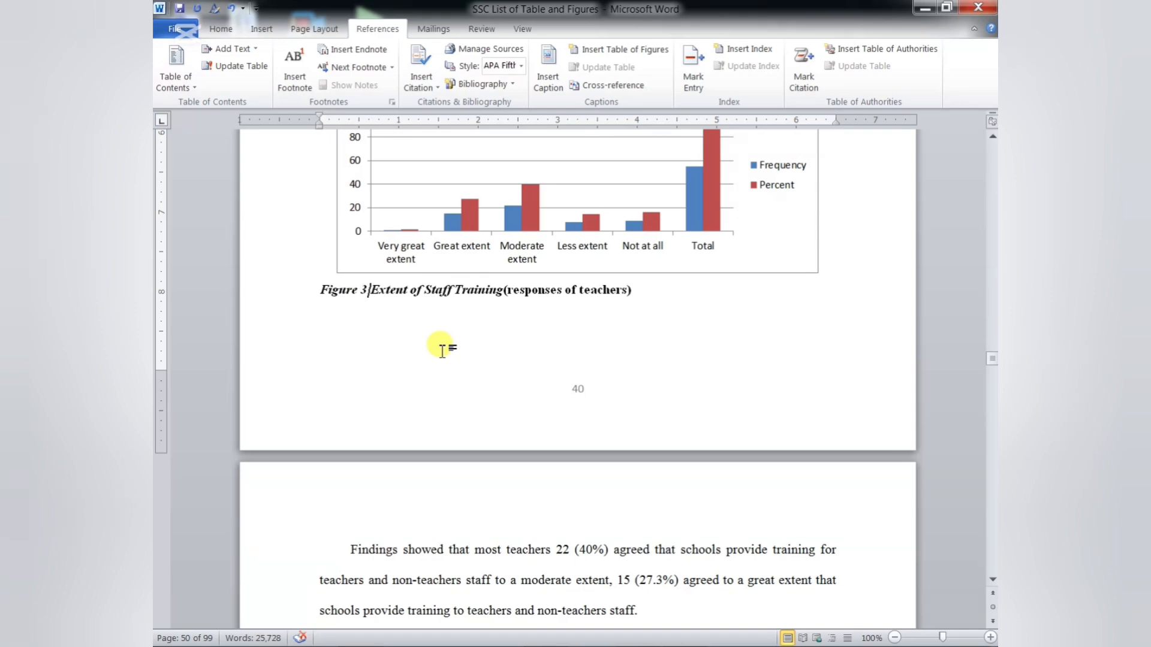
type(":")
- Cut the title text "Management Participation" from the Figure 4 line below the counselors' chart
scroll(427, 259, "down", 8)
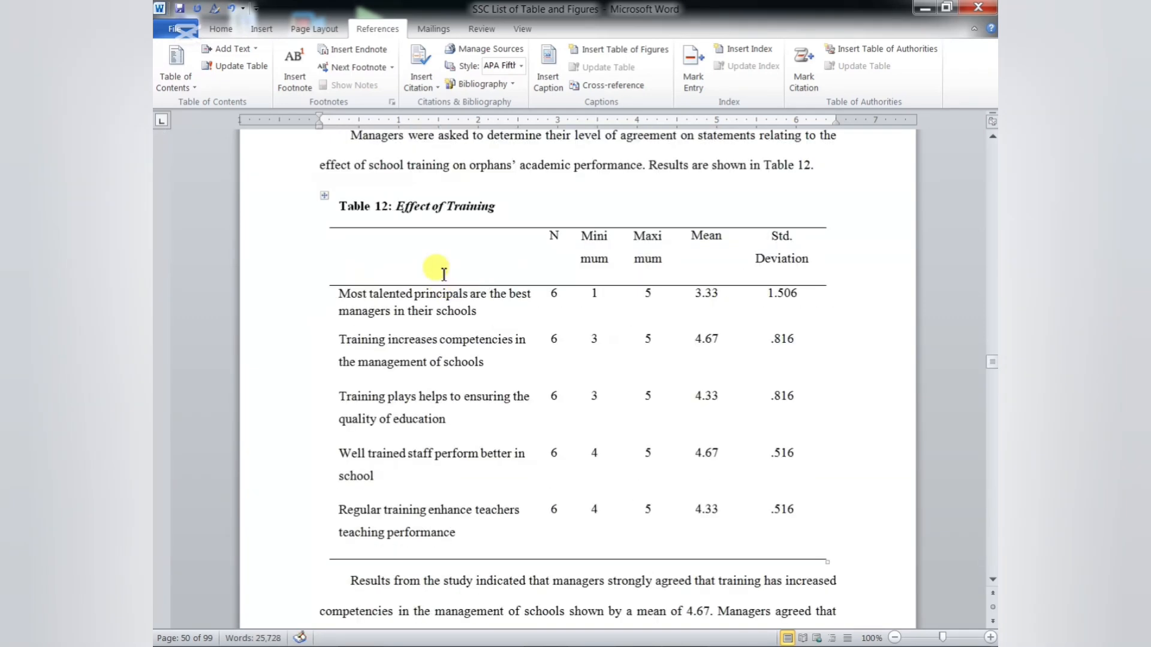
scroll(444, 274, "down", 12)
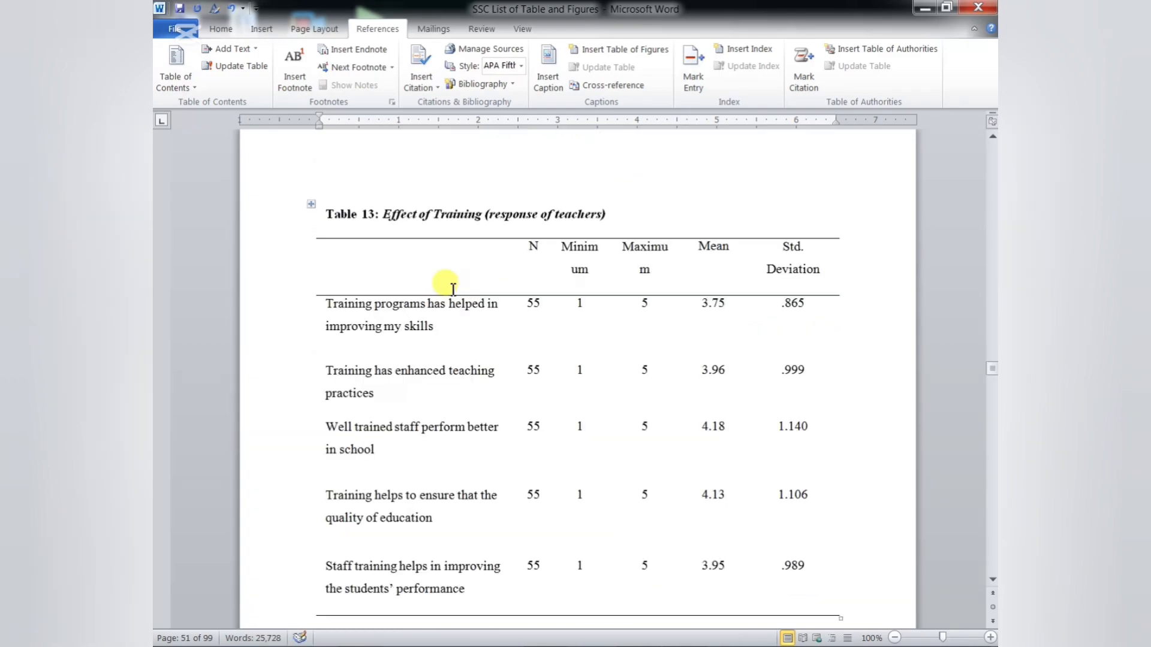
scroll(452, 288, "down", 12)
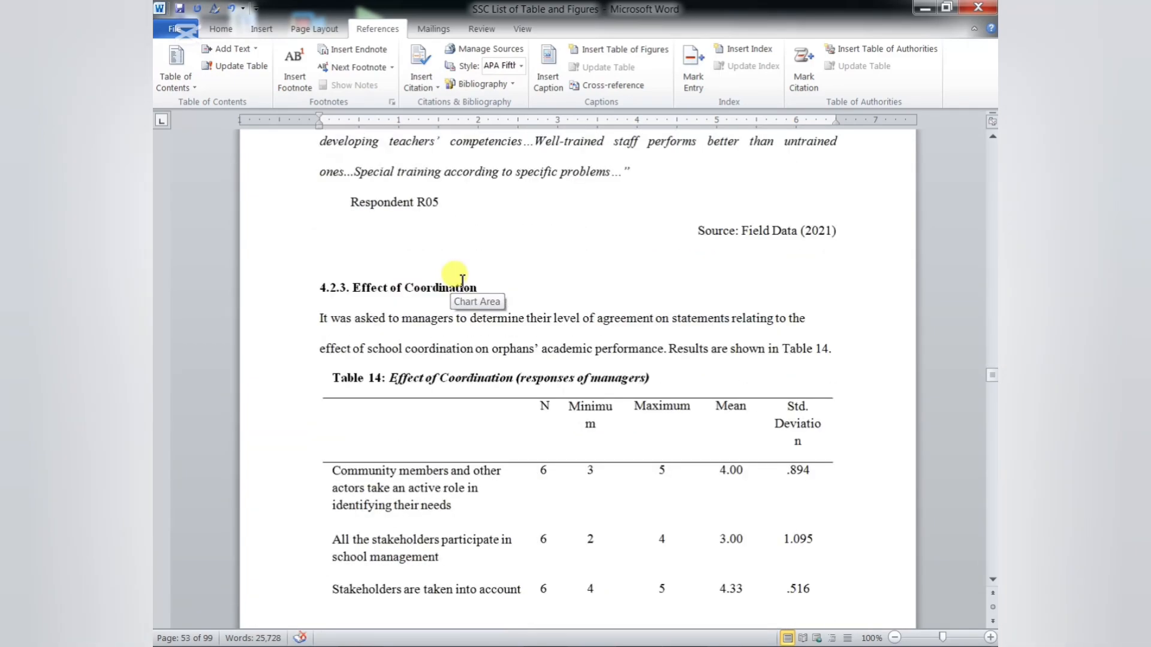
scroll(461, 280, "down", 12)
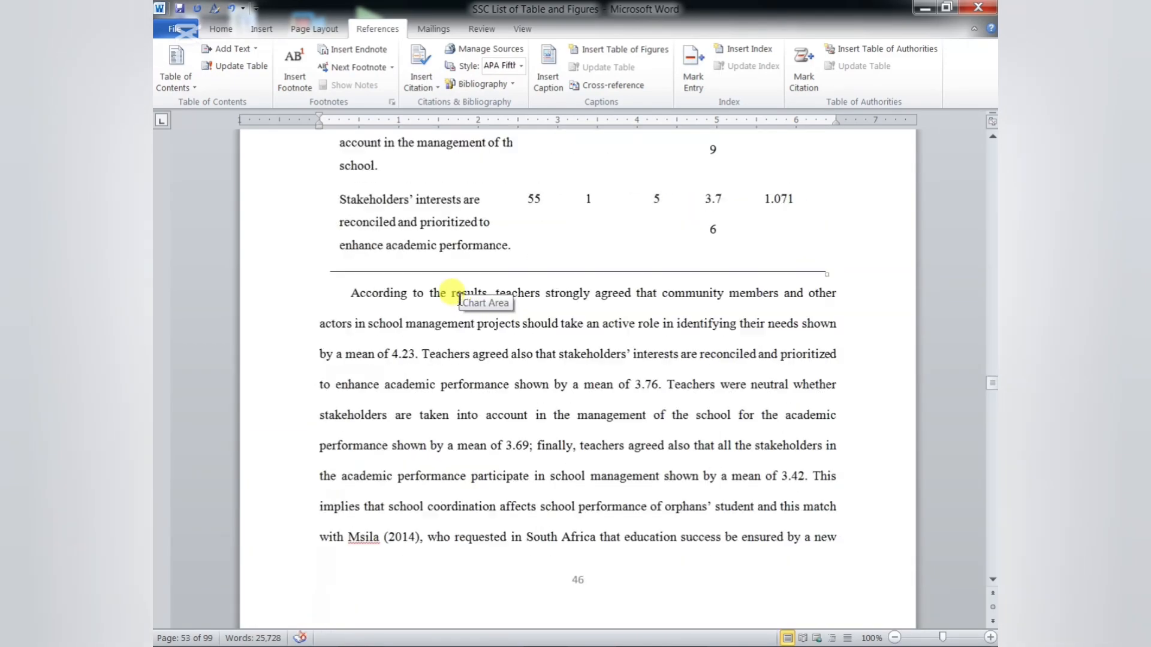
scroll(459, 300, "down", 12)
scroll(462, 304, "down", 3)
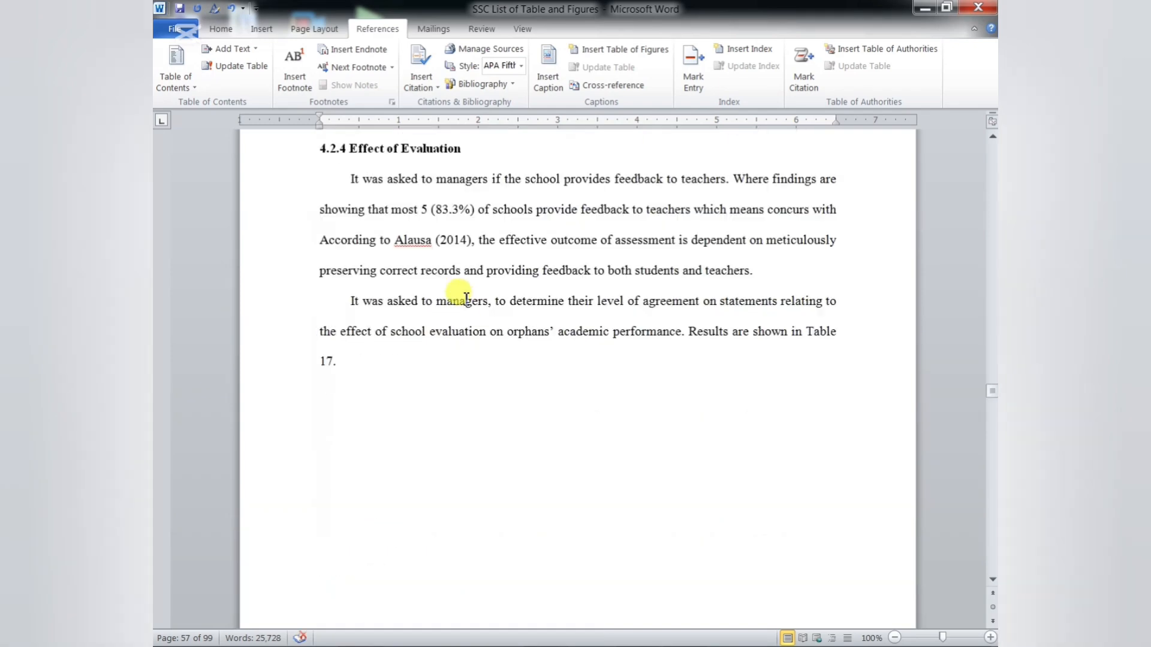
scroll(463, 299, "up", 10)
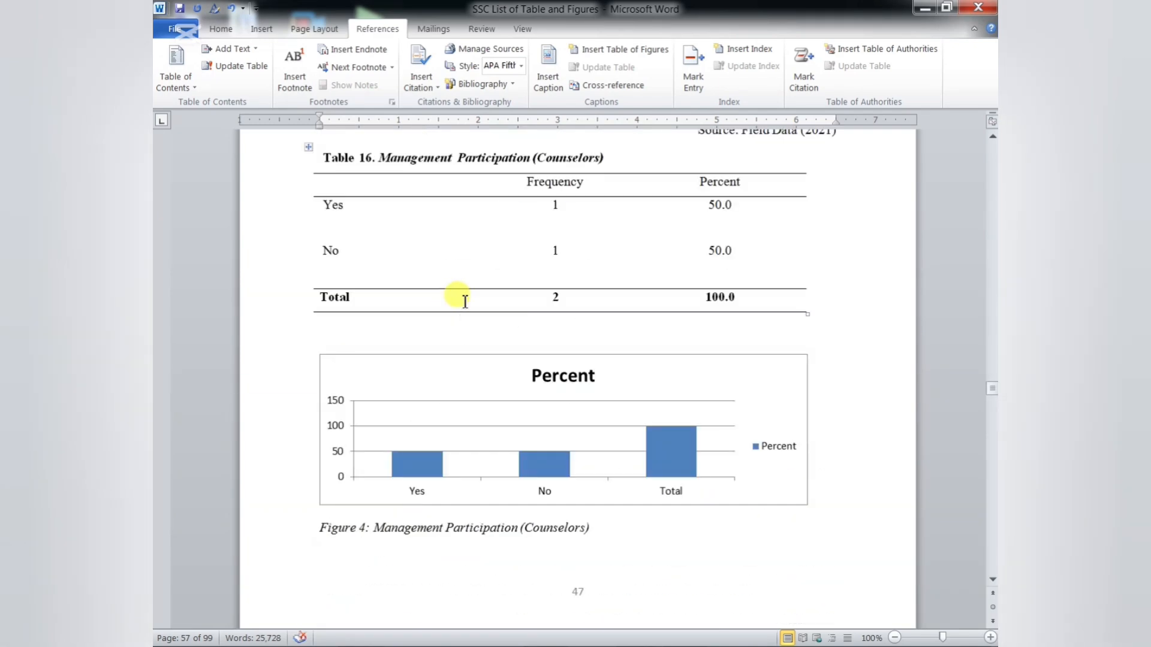
scroll(463, 298, "down", 7)
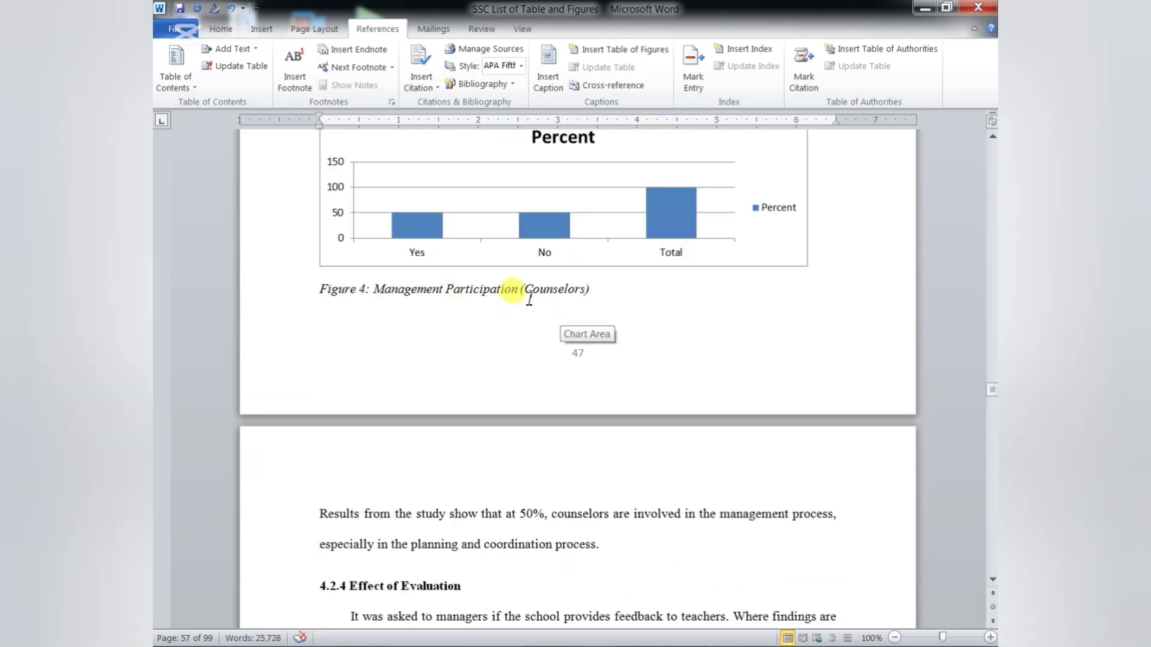
left_click_drag(521, 292, 419, 290)
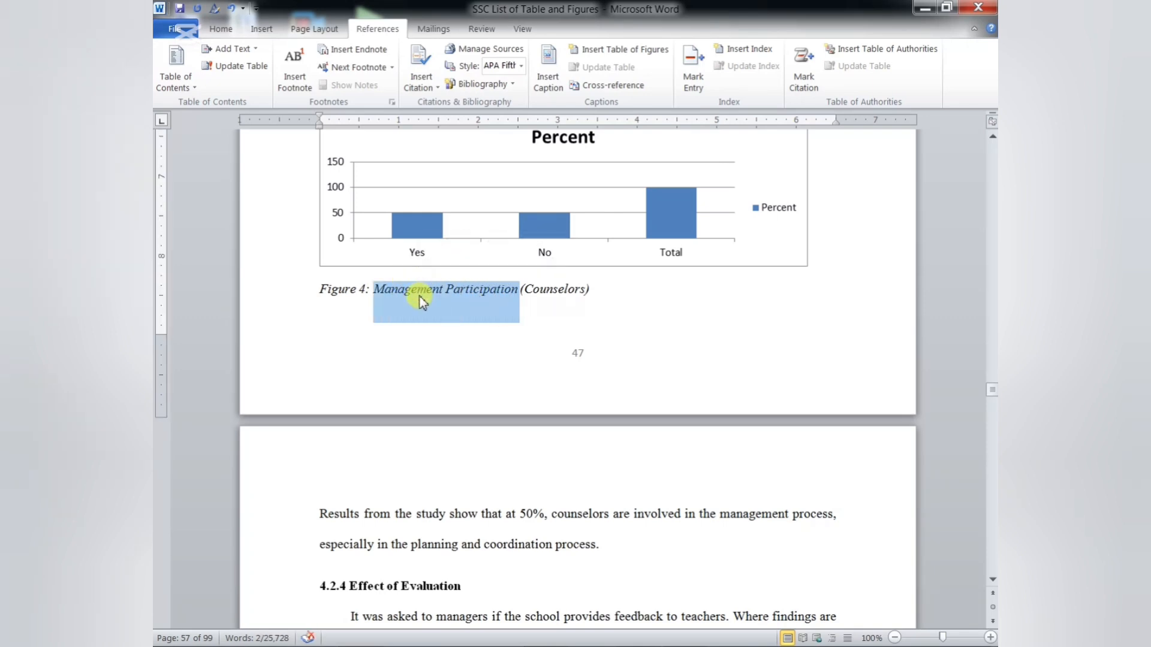
right_click(421, 300)
left_click(456, 304)
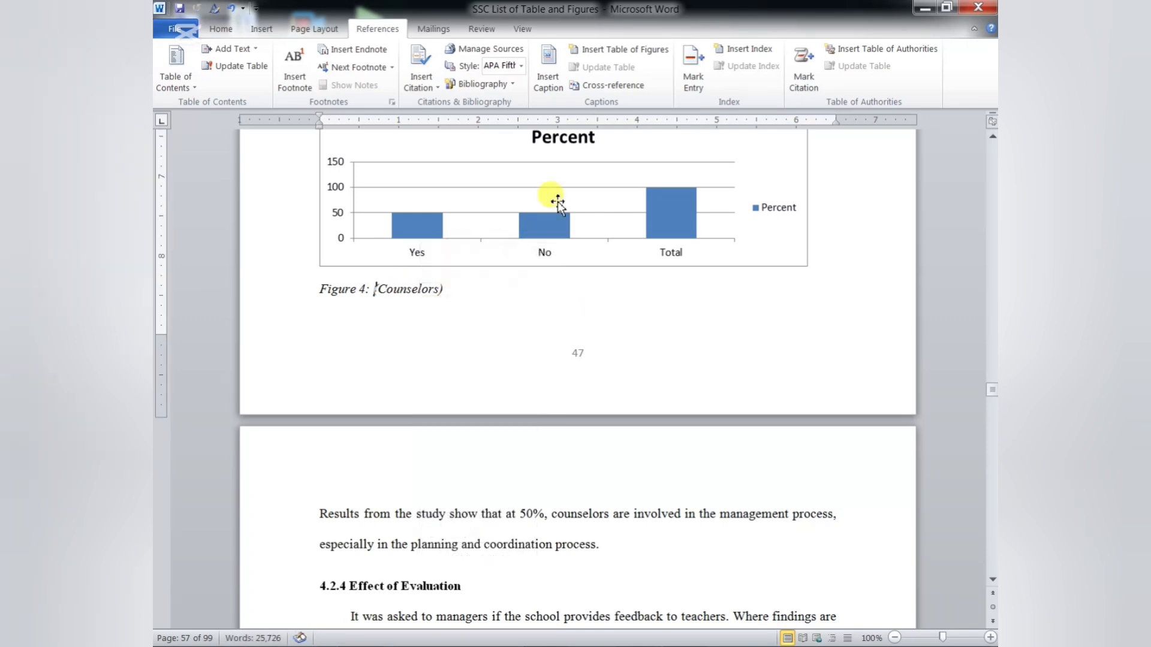
- Insert a Figure caption titled "Management Participation" below the counselors' chart and delete the old typed "Figure 4:" text
left_click(553, 90)
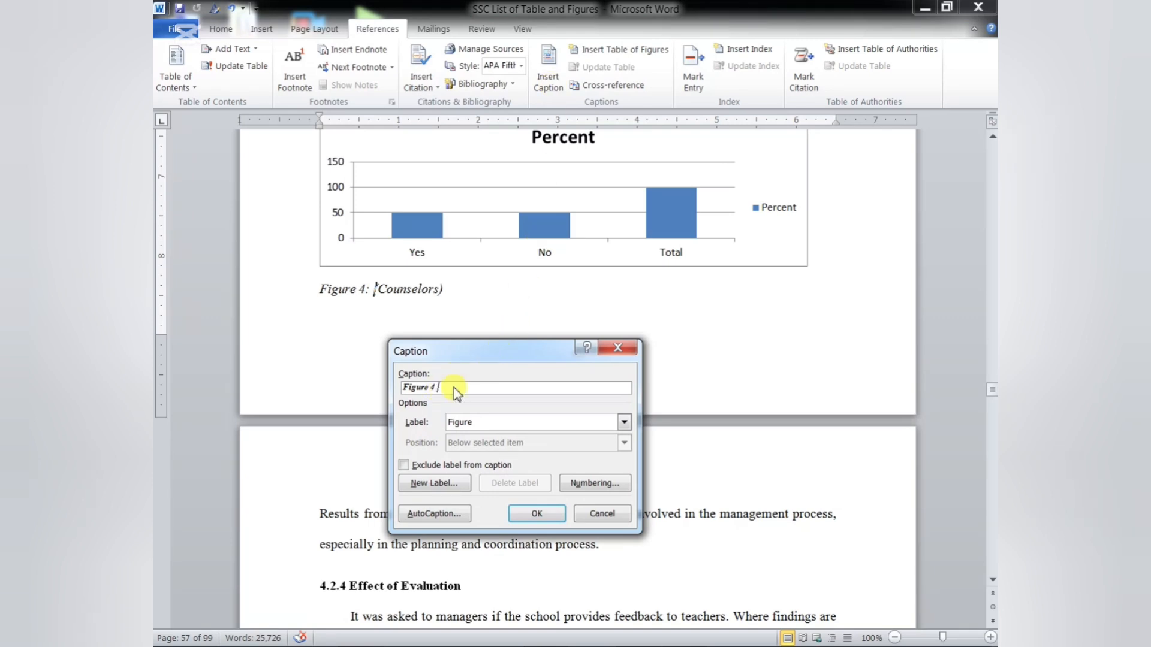
type("Management Participation")
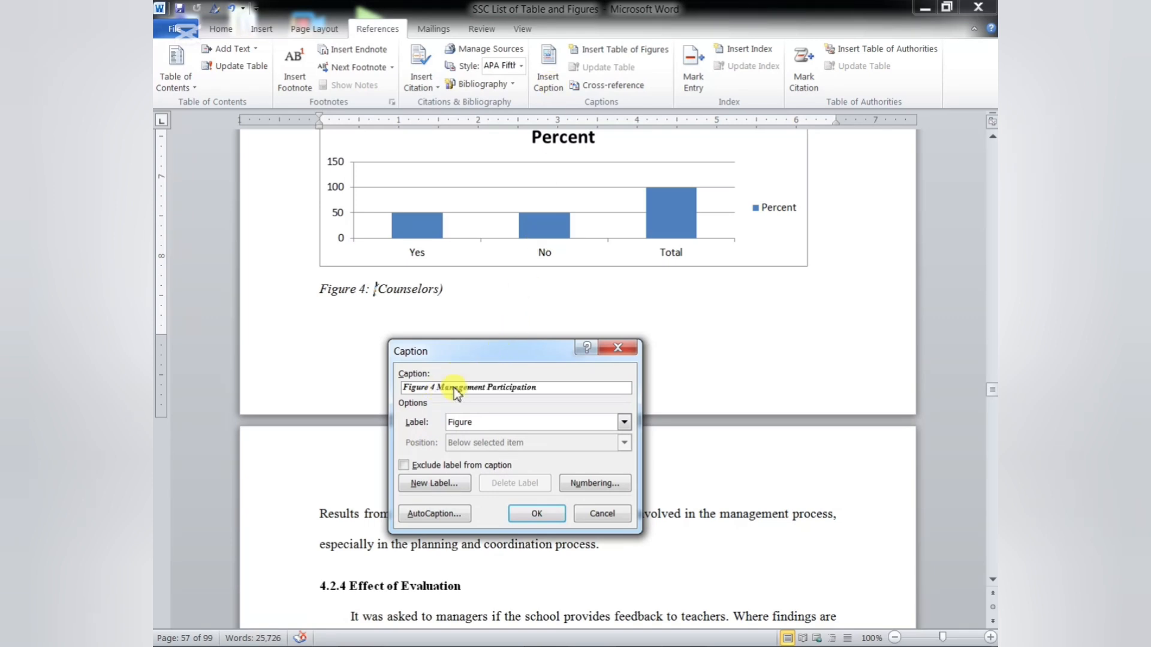
left_click(536, 514)
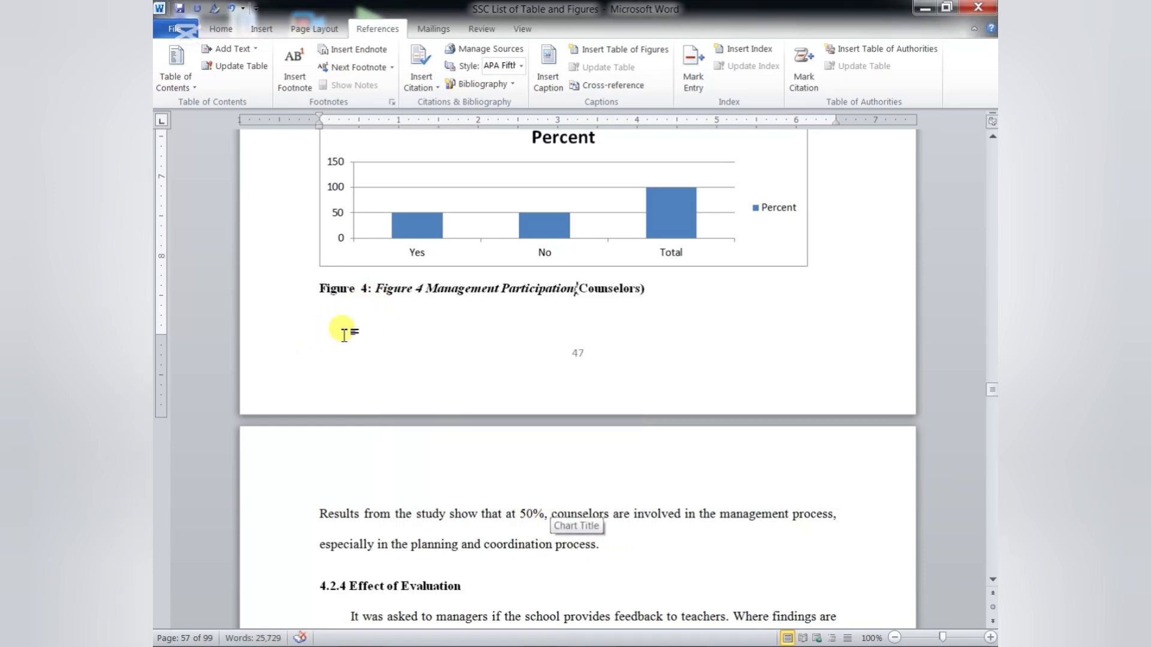
left_click_drag(374, 292, 322, 294)
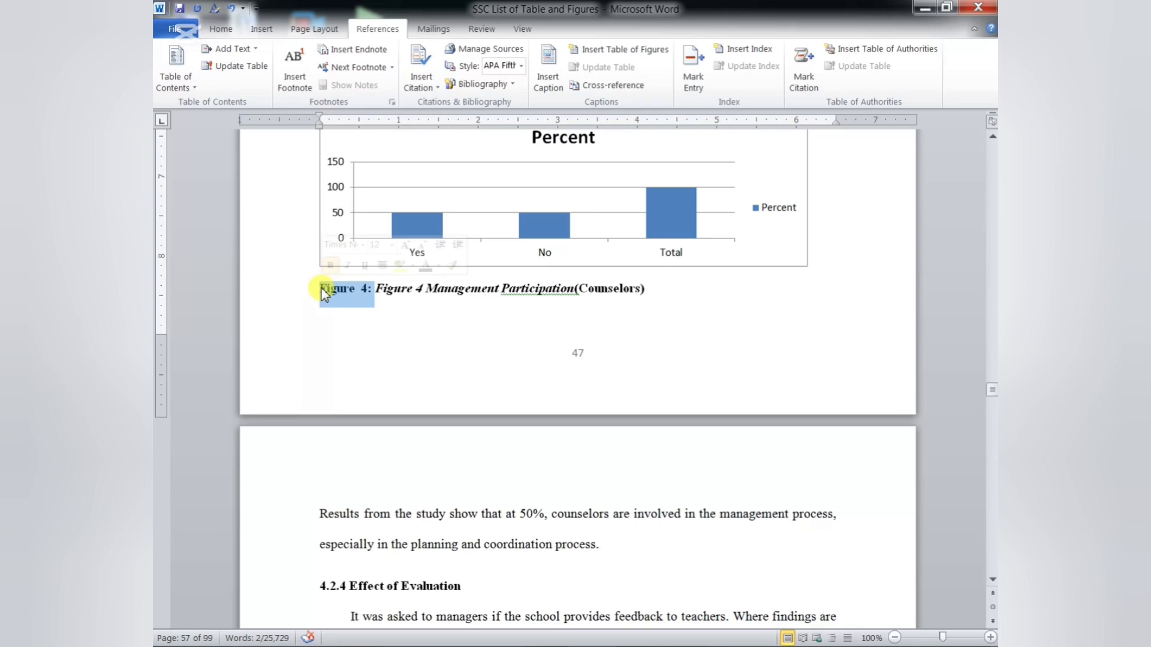
key("Delete")
- Cut the title text "Feedback to Teachers" from the Figure 5 line below the teachers' response chart
scroll(418, 367, "down", 15)
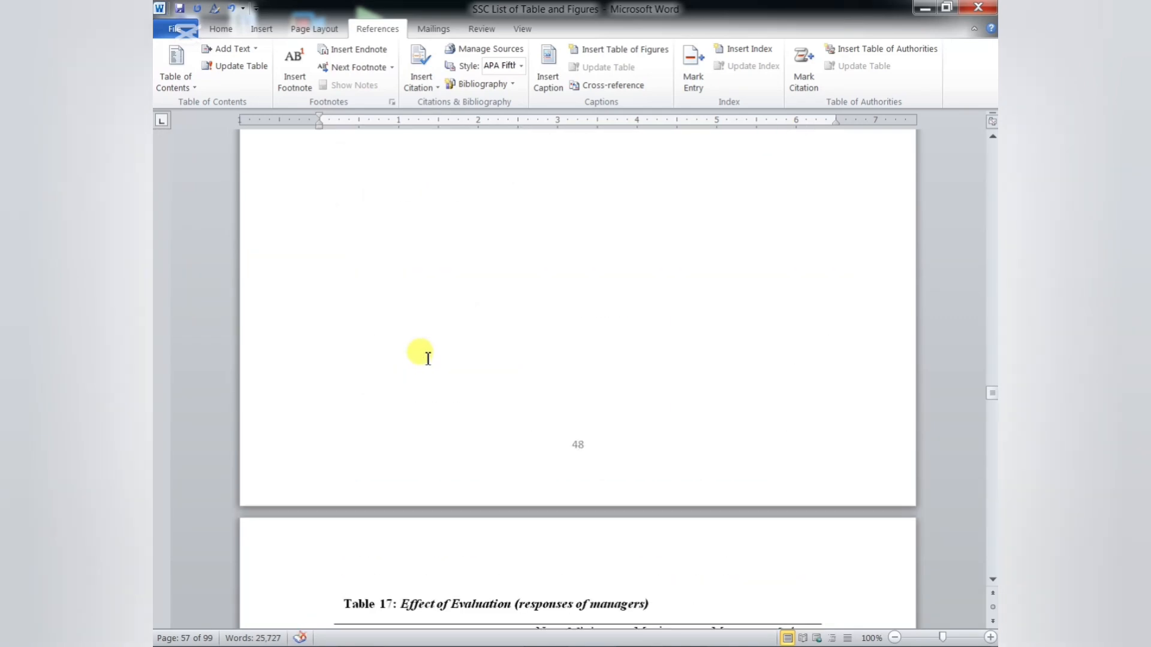
scroll(427, 358, "down", 20)
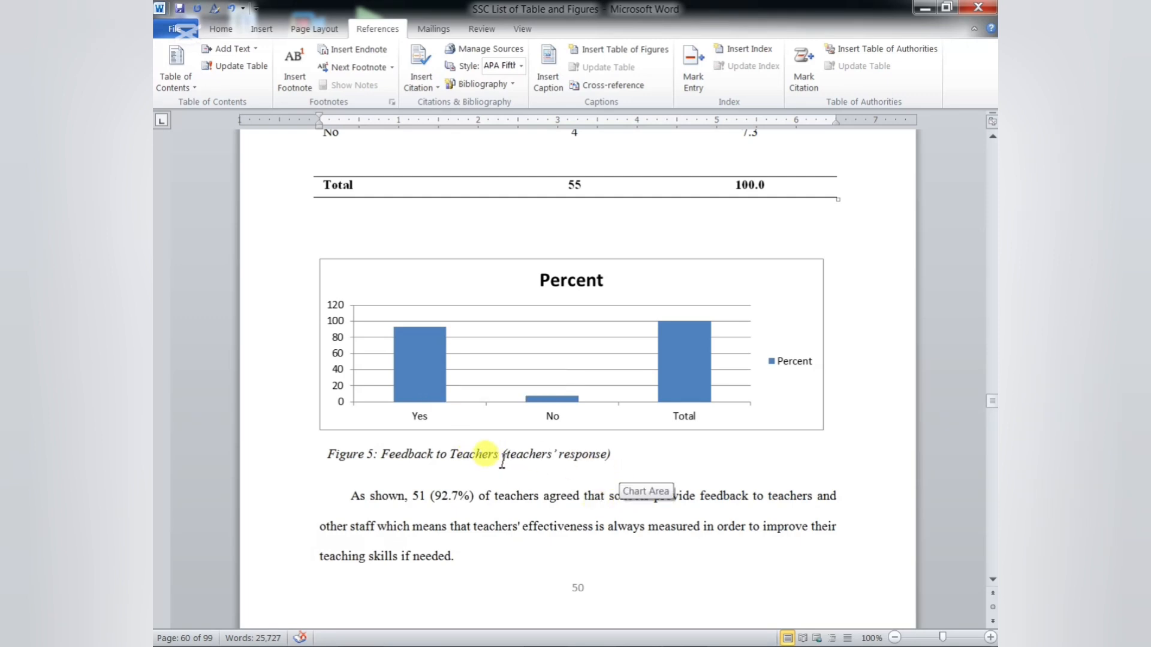
left_click_drag(502, 460, 415, 457)
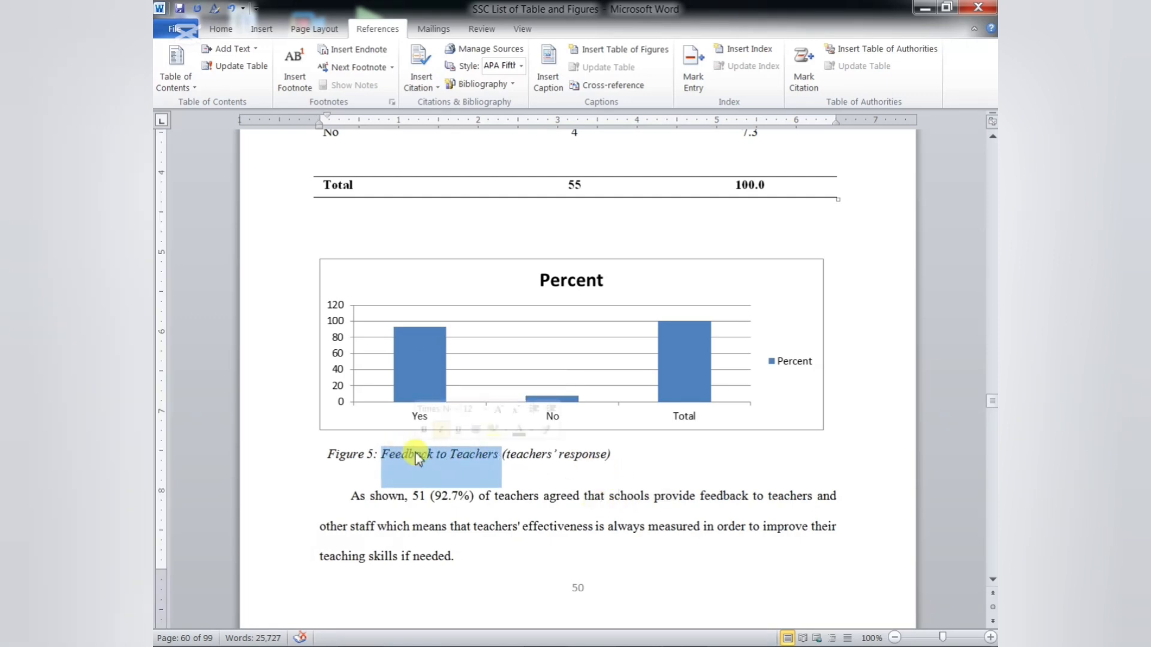
right_click(417, 458)
left_click(450, 198)
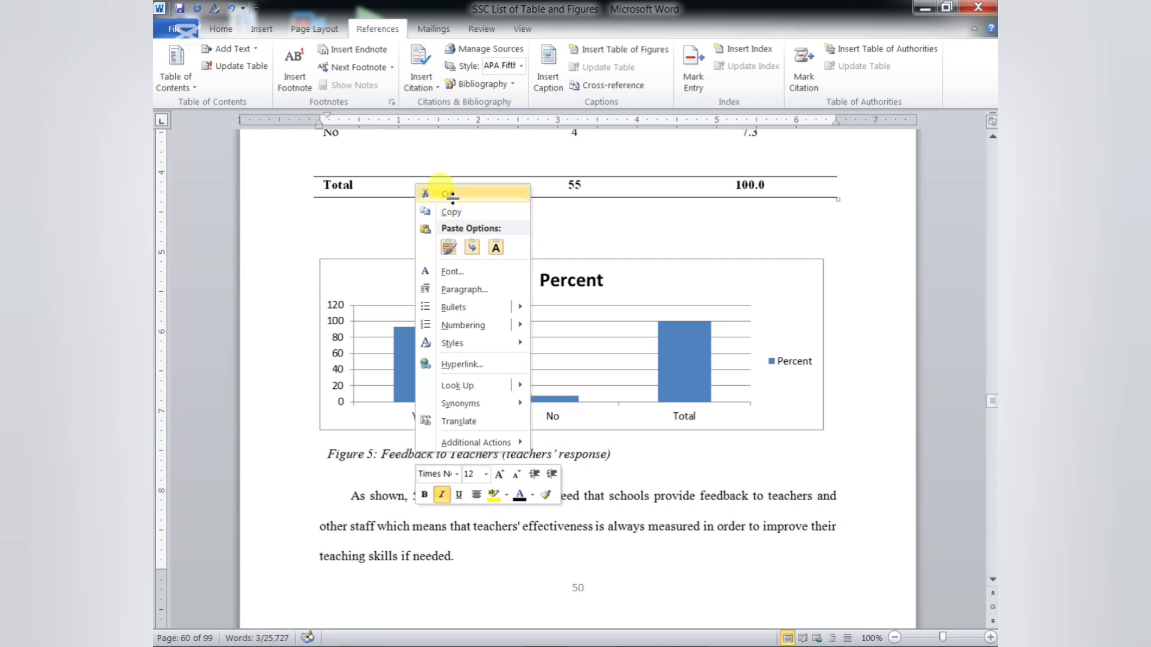
- Insert a Figure caption titled "Feedback to Teachers" below the teachers' response chart and delete the old typed "Figure 5:" text
left_click(548, 75)
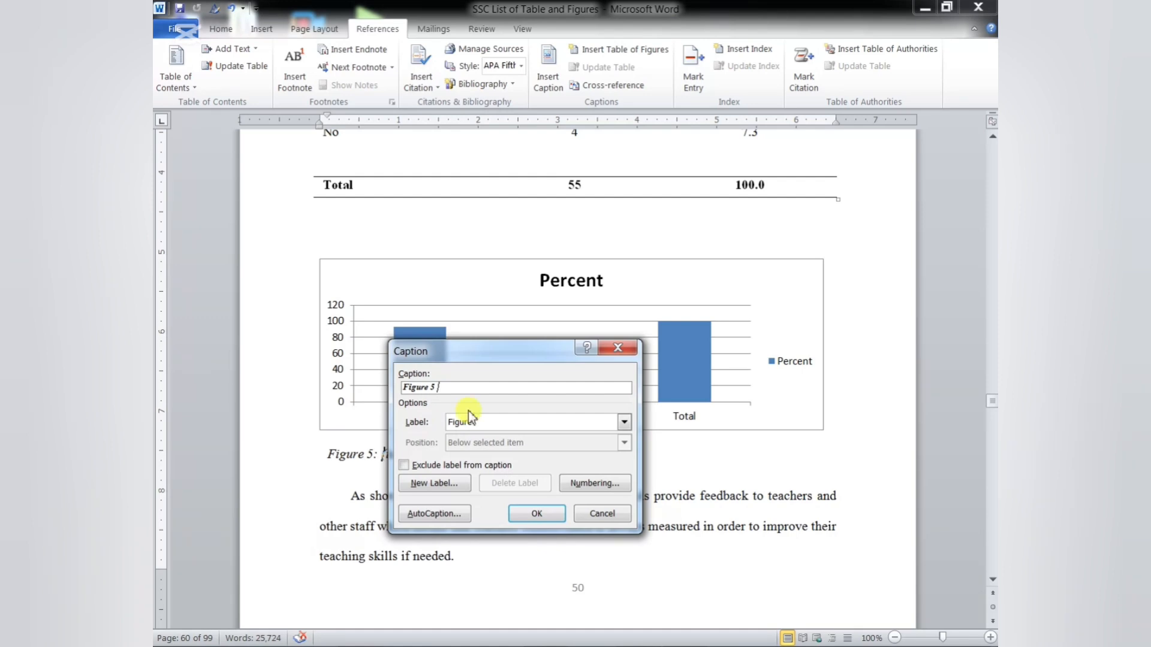
type("Feedback to Teachers")
left_click(537, 514)
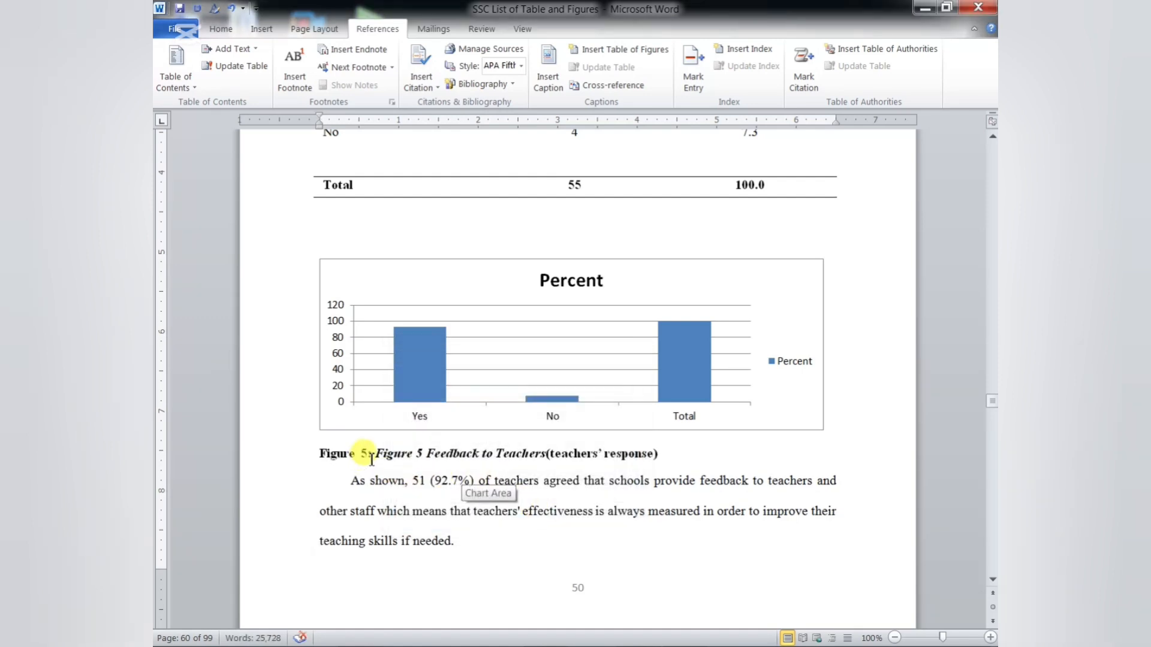
left_click_drag(374, 459, 309, 462)
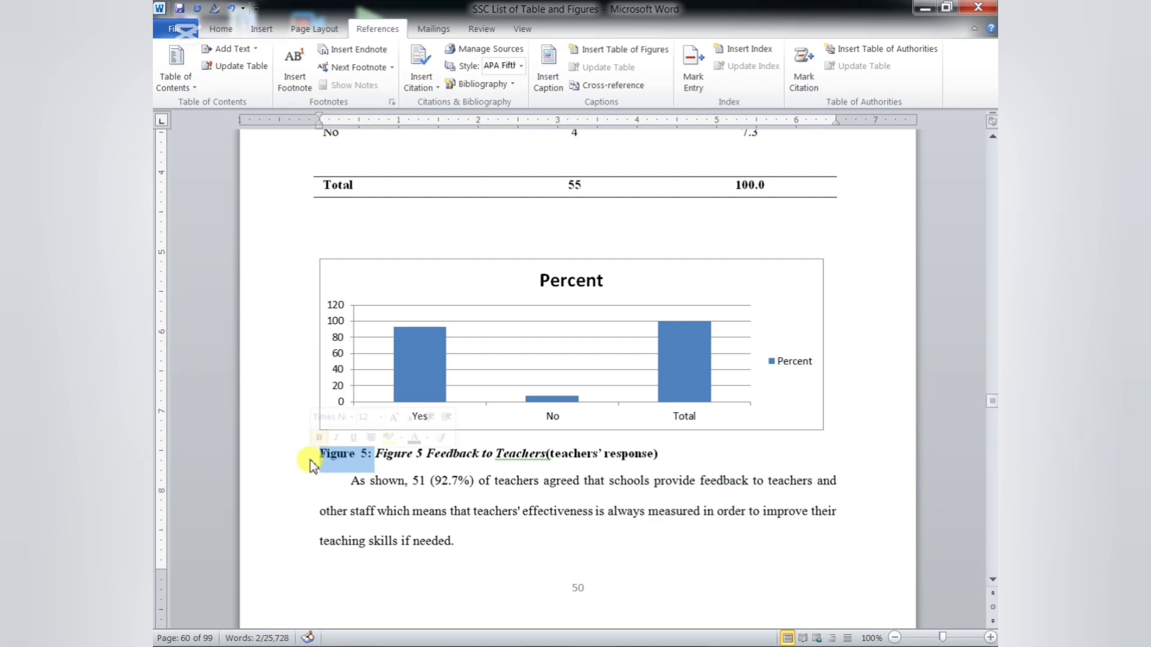
key("Delete")
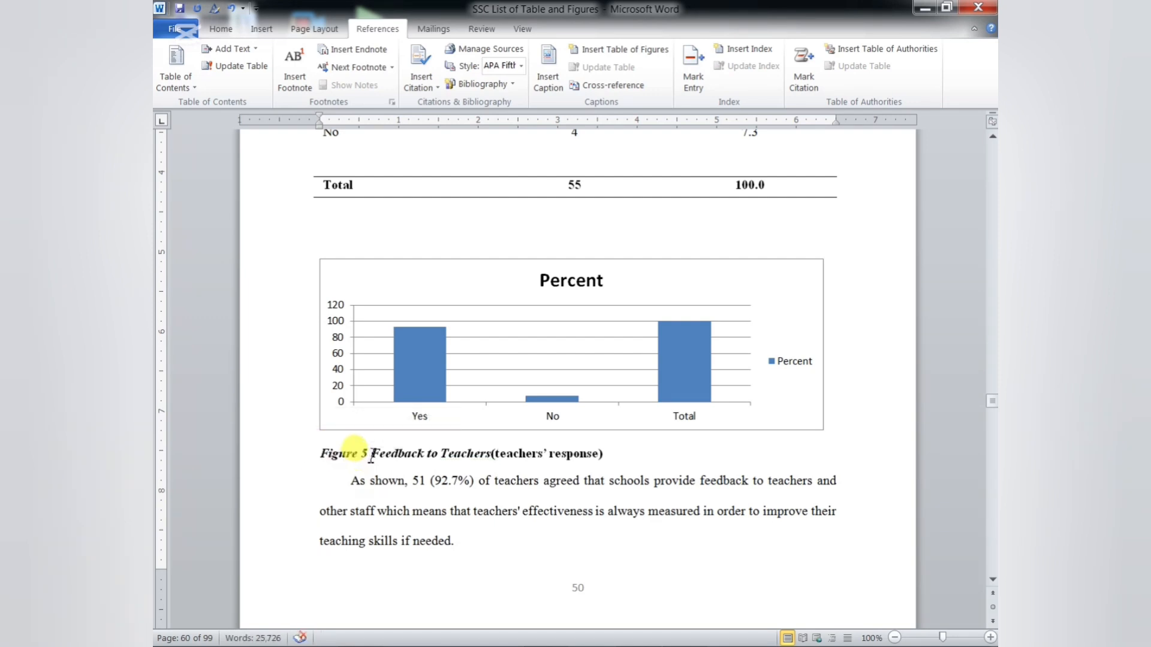
- Add a colon after "Figure 5" in the "Feedback to Teachers" caption below the teachers' response chart
left_click(370, 459)
type(":")
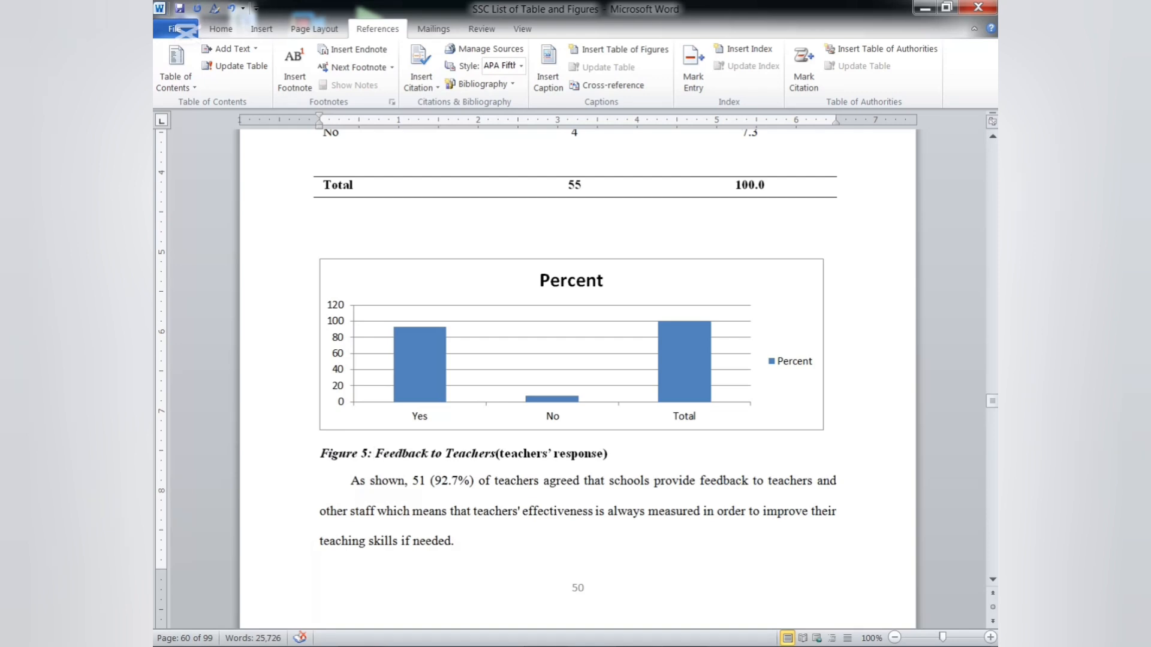
left_click(508, 455)
- Add a left-aligned empty line below the LIST OF TABLES heading in the thesis front matter
scroll(654, 462, "up", 3)
scroll(653, 464, "up", 9)
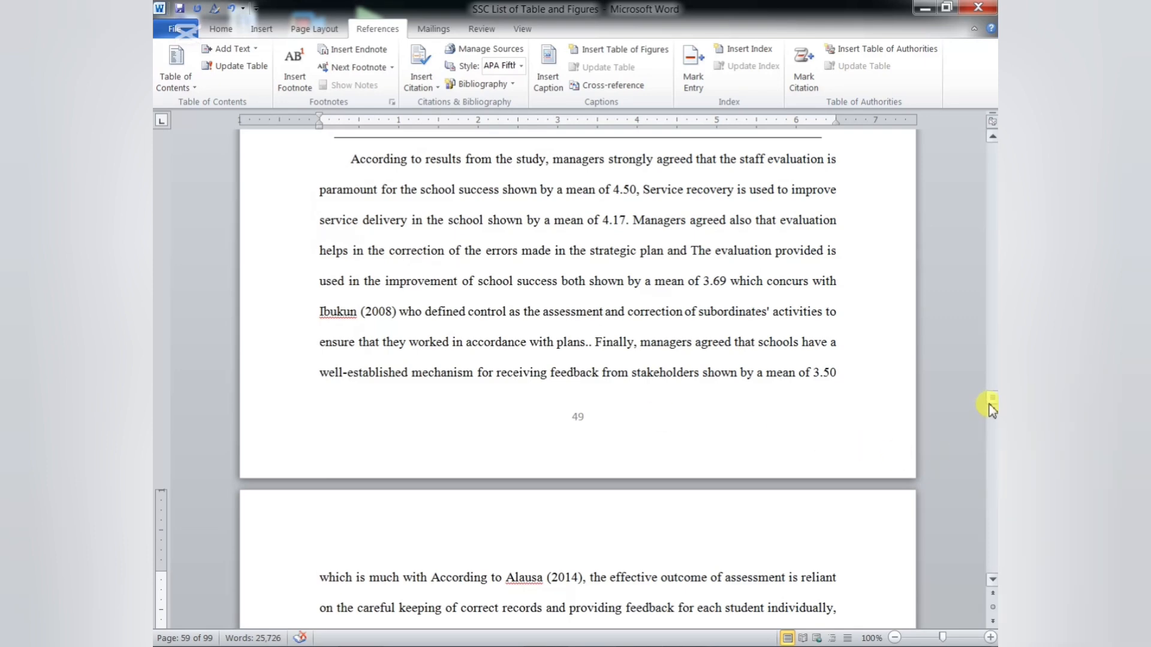
left_click_drag(992, 402, 992, 154)
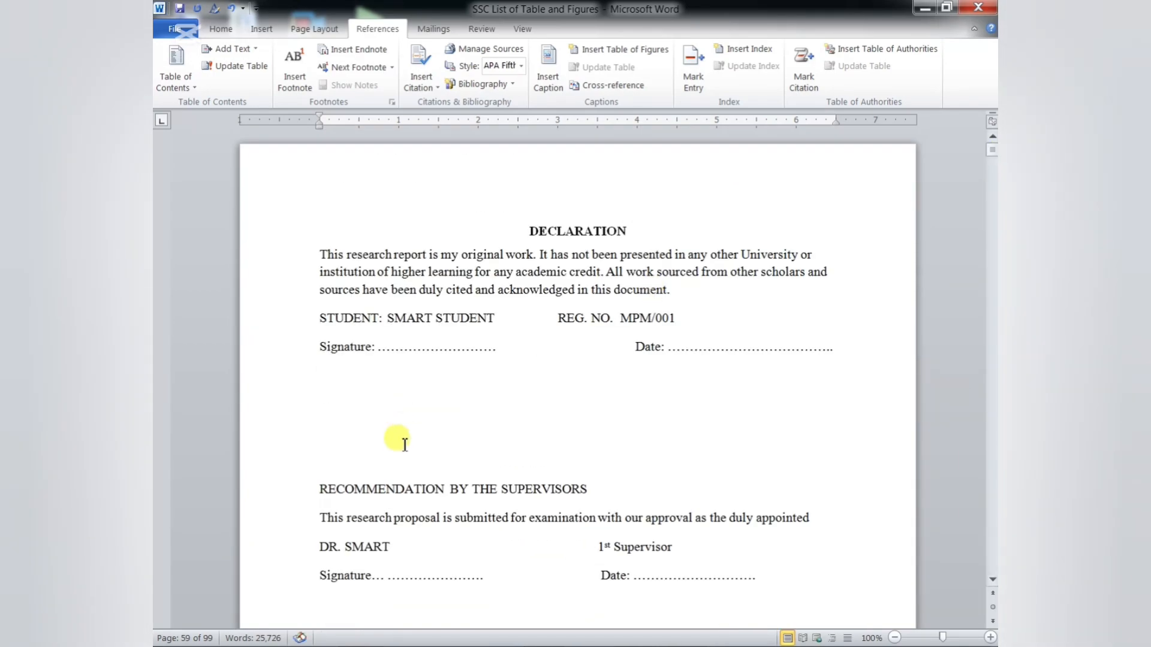
scroll(427, 457, "down", 20)
scroll(426, 457, "down", 15)
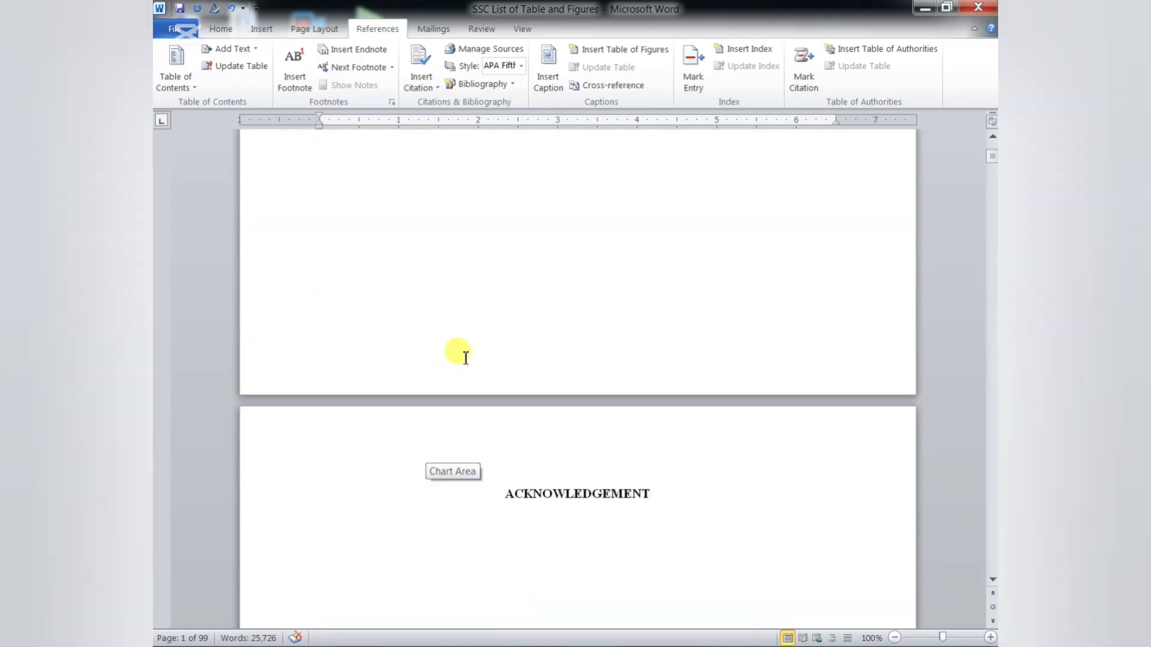
scroll(476, 341, "down", 20)
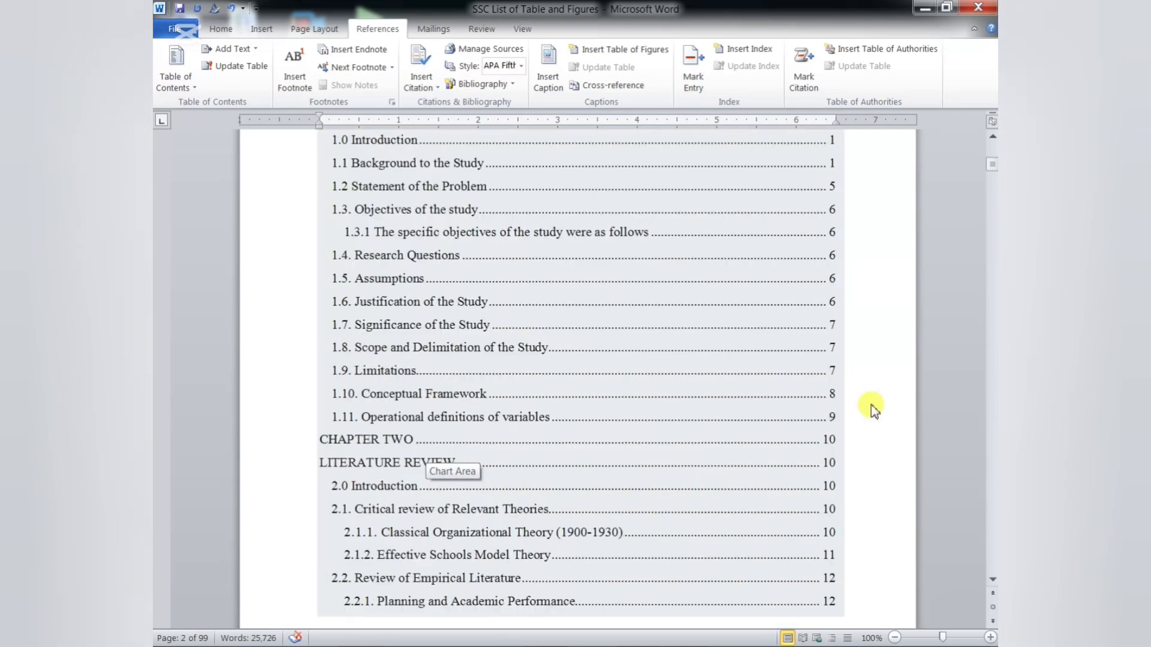
scroll(857, 469, "down", 20)
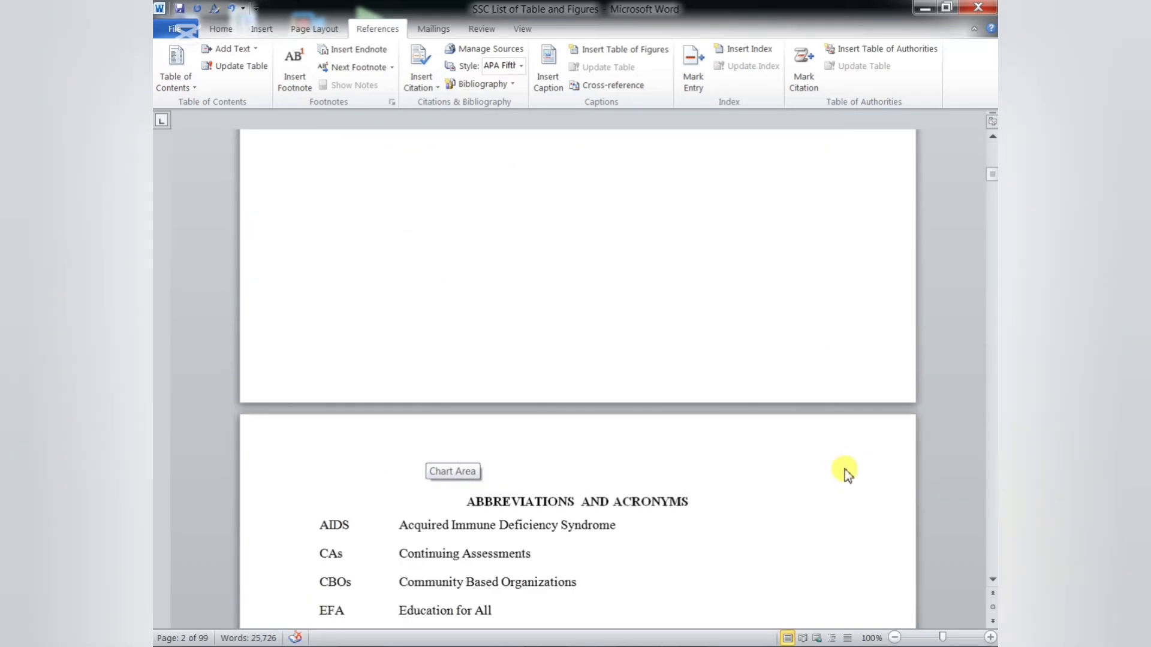
scroll(802, 425, "down", 4)
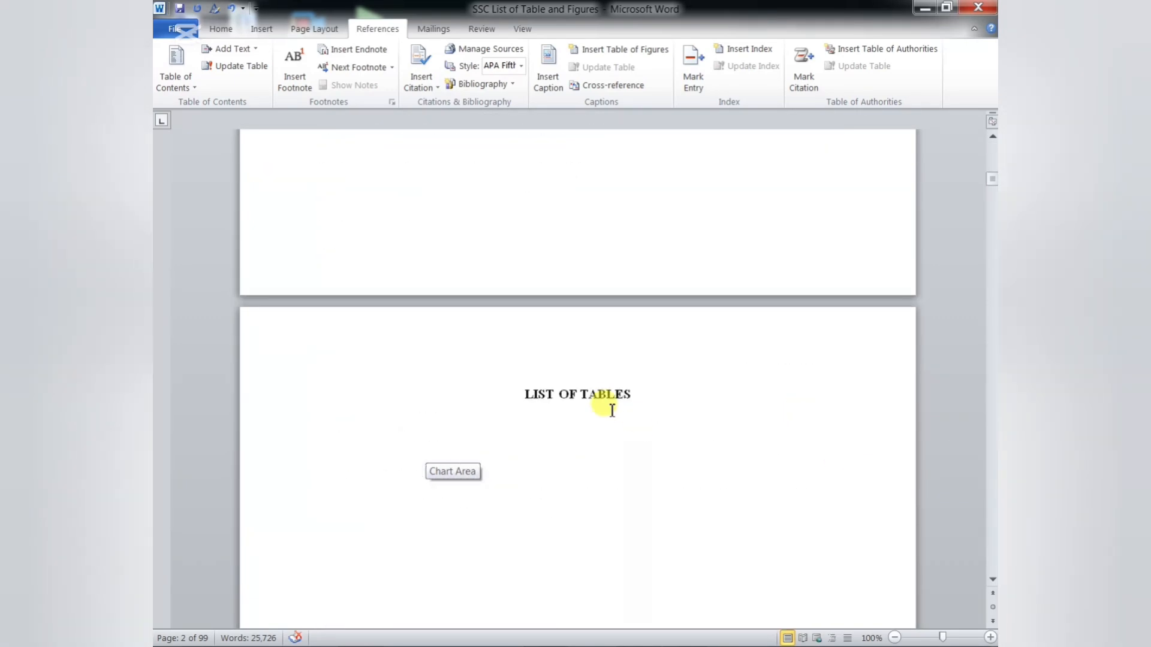
left_click(640, 399)
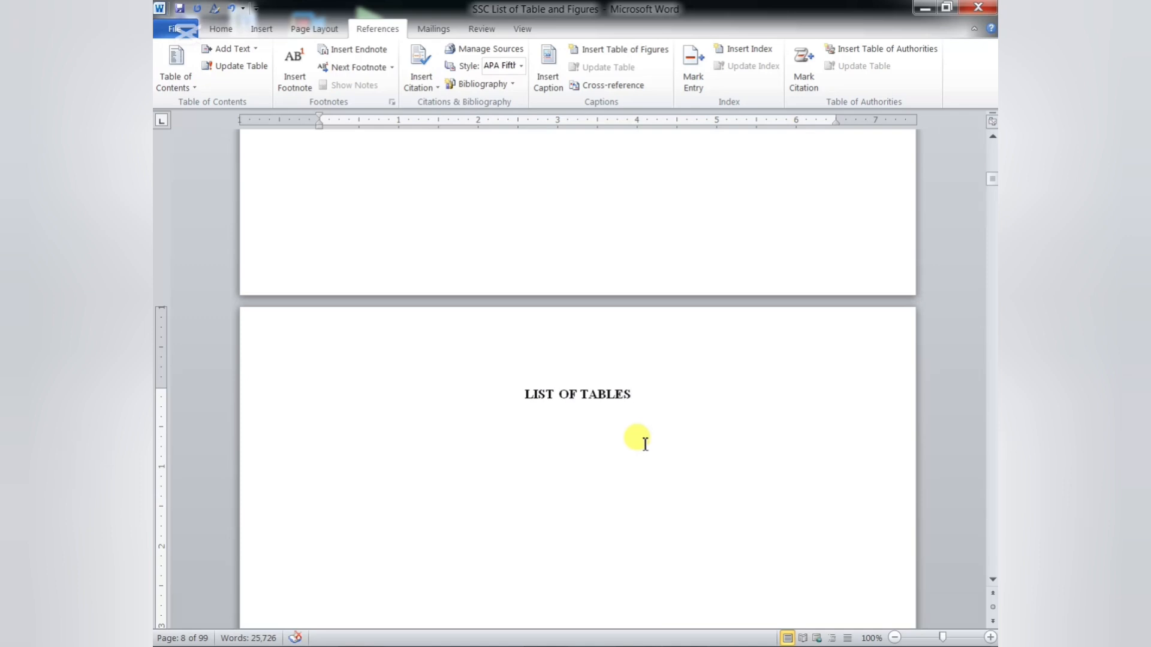
key("Return")
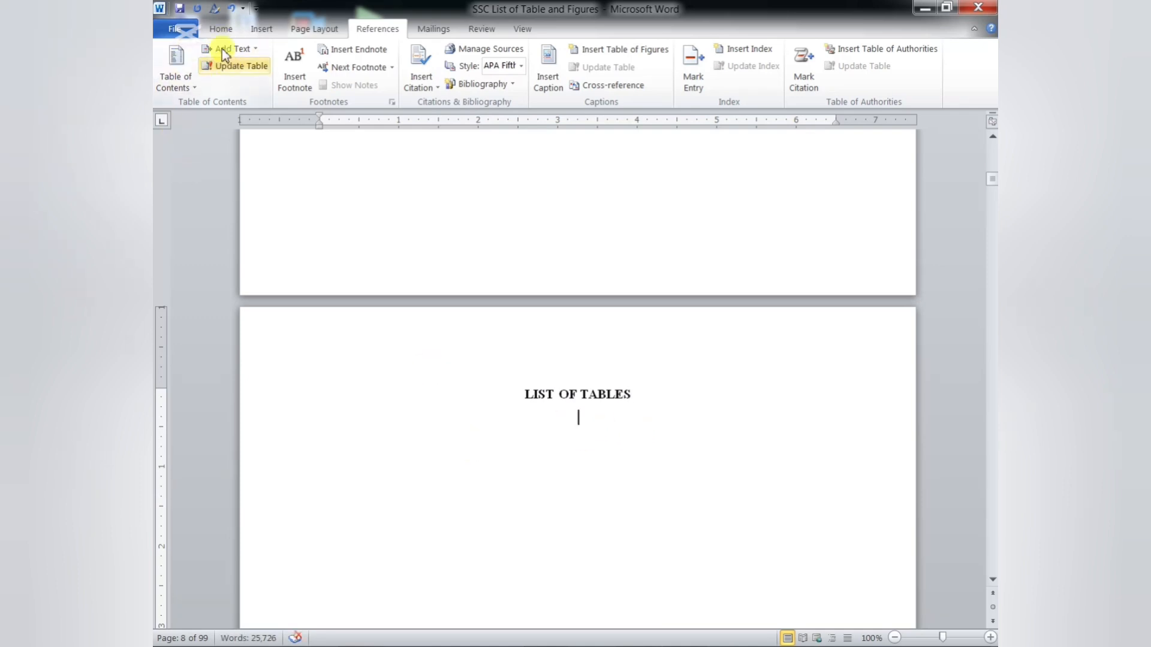
left_click(220, 29)
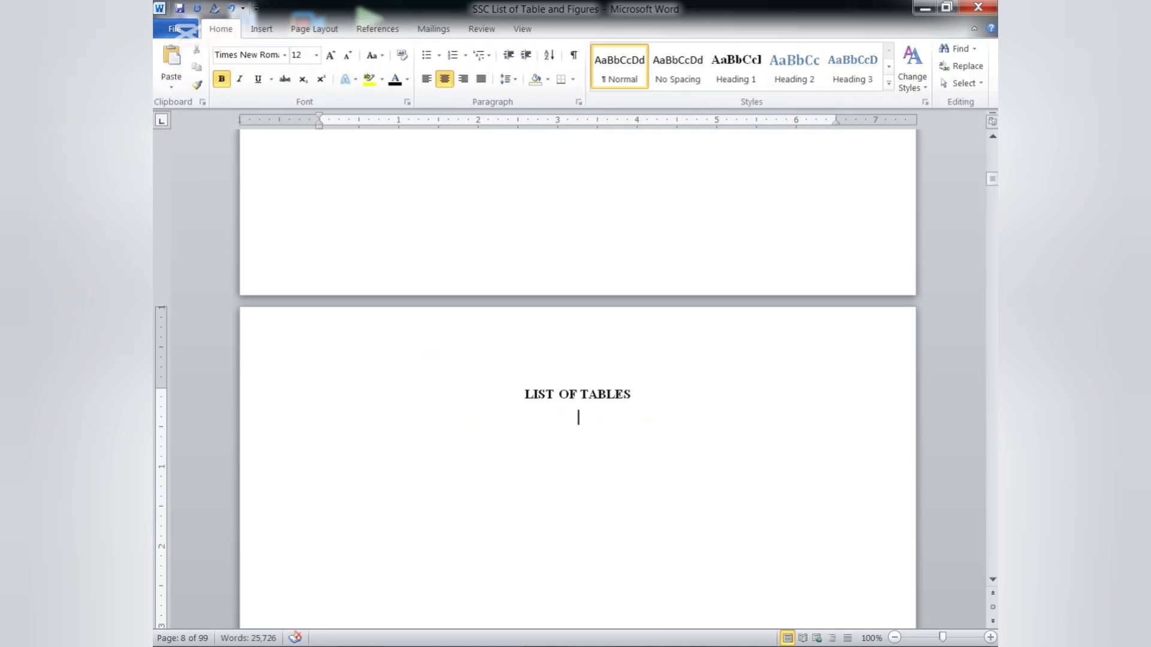
left_click(426, 84)
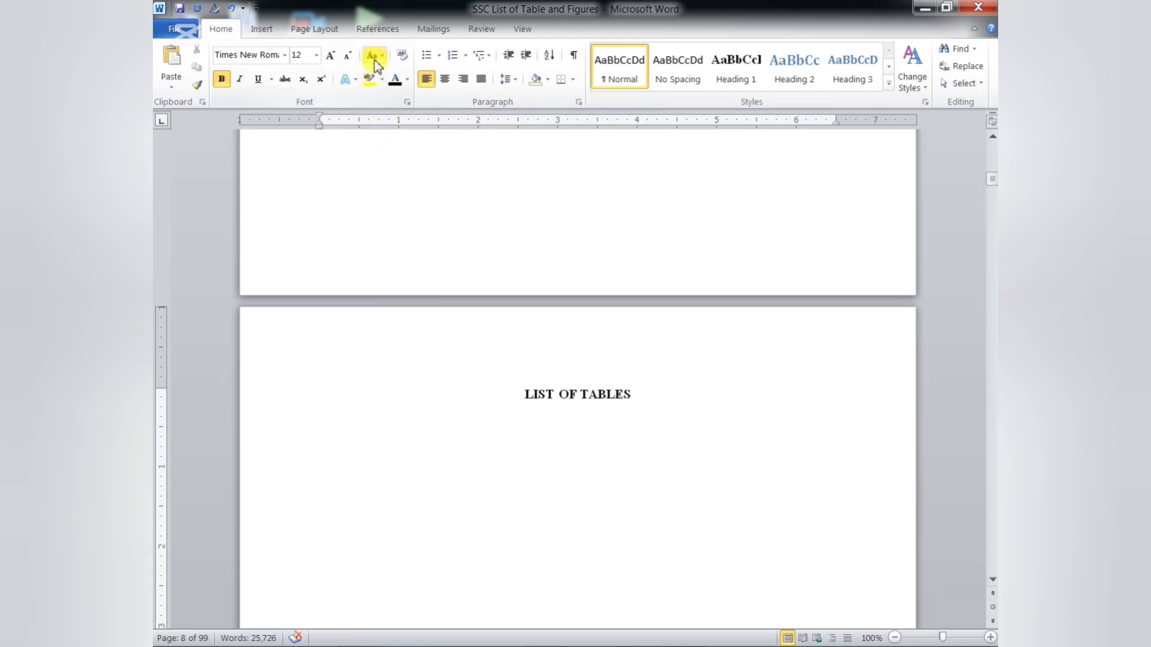
- Insert an automatic list with the Table caption label on the empty line below the LIST OF TABLES heading
left_click(379, 31)
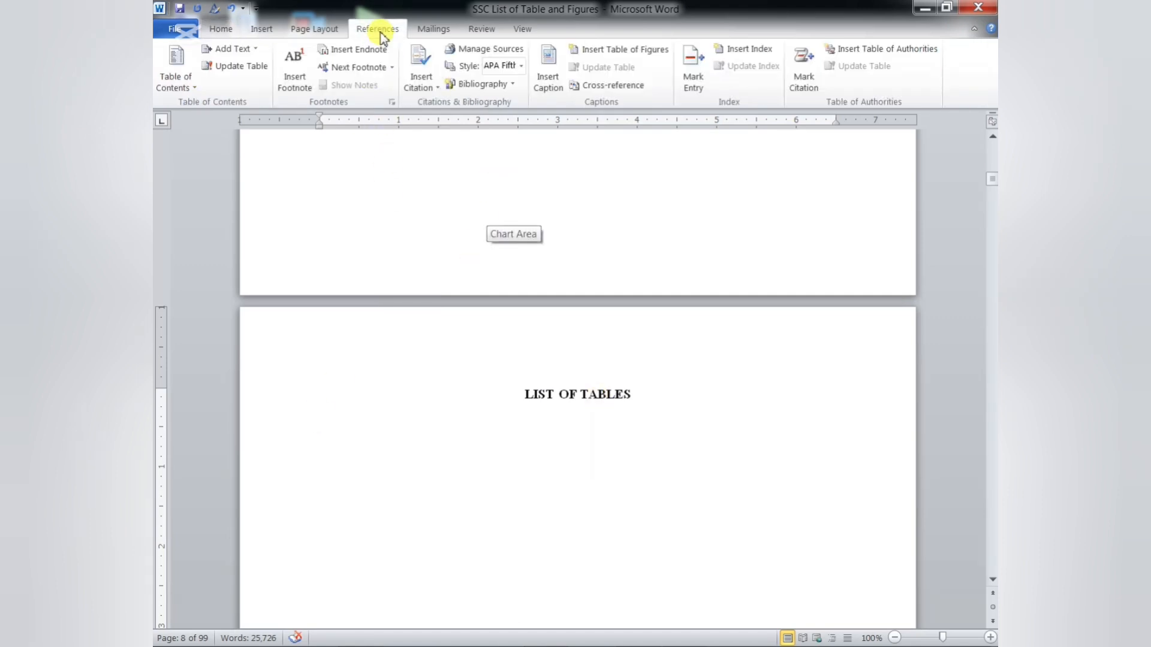
left_click(626, 55)
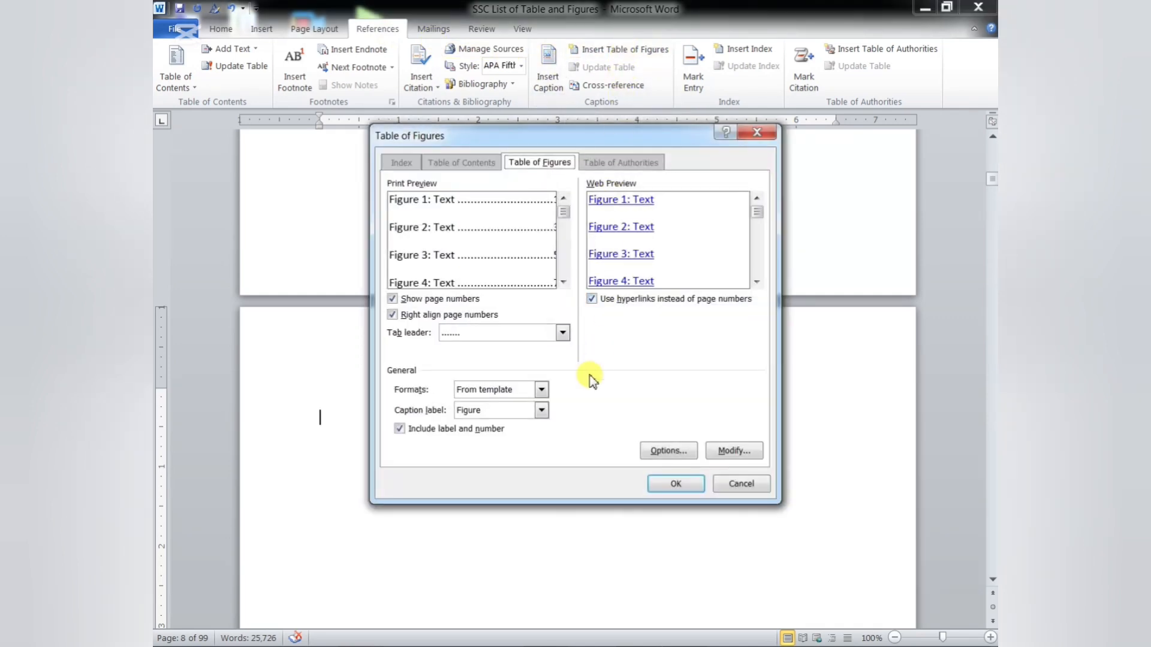
left_click(542, 411)
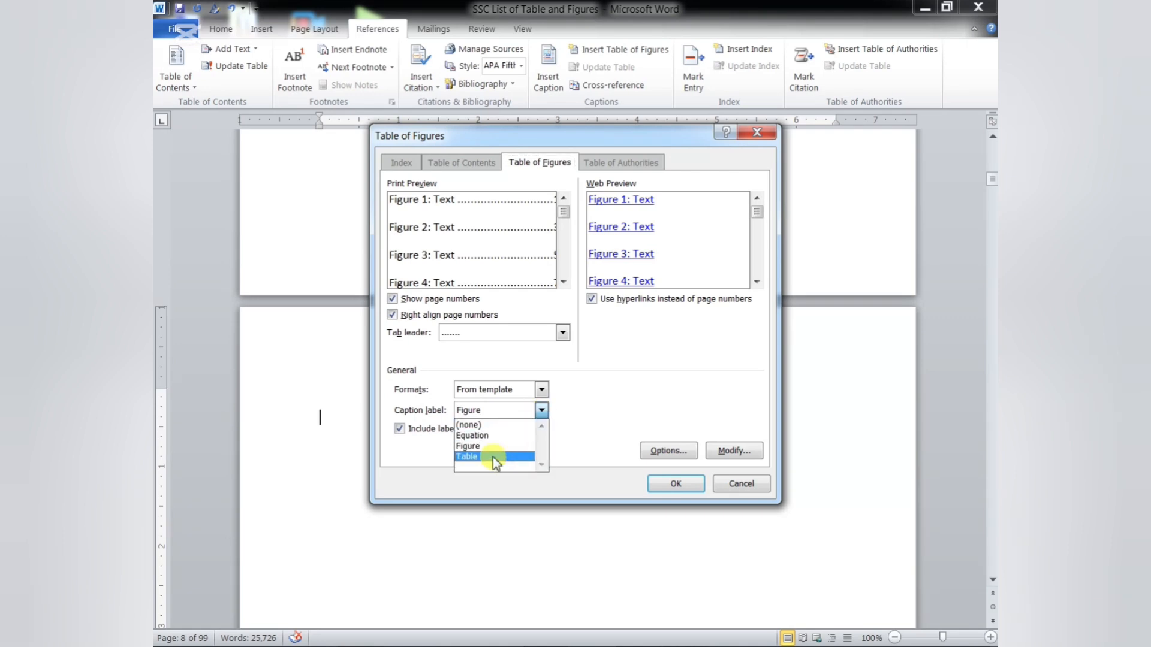
left_click(475, 456)
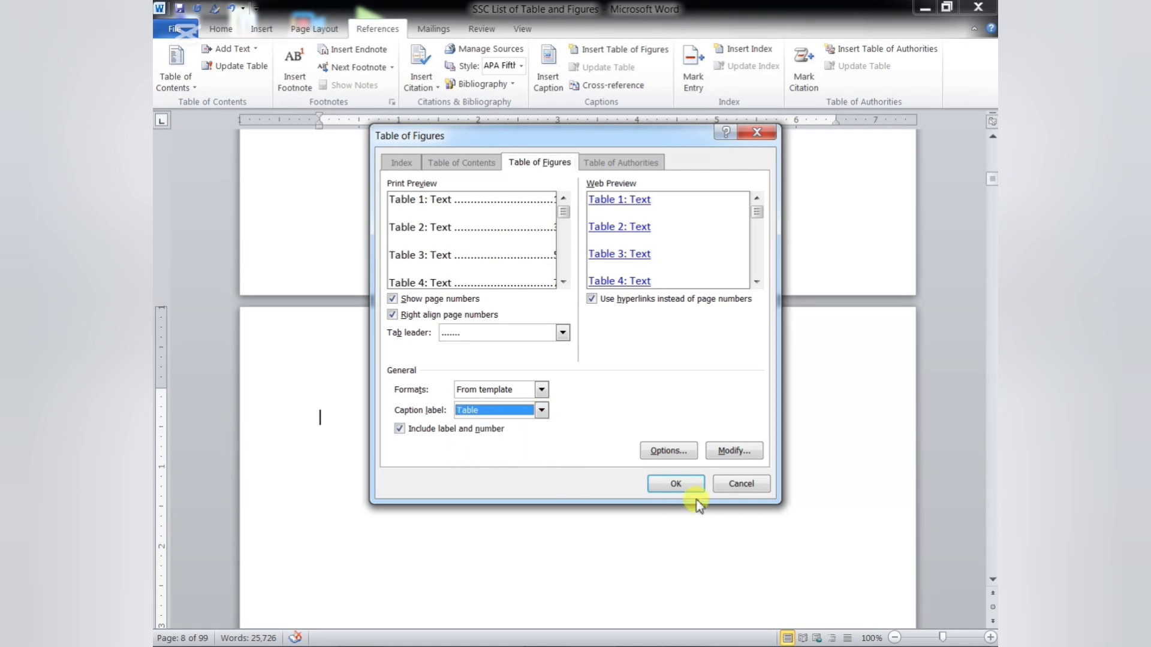
left_click(676, 484)
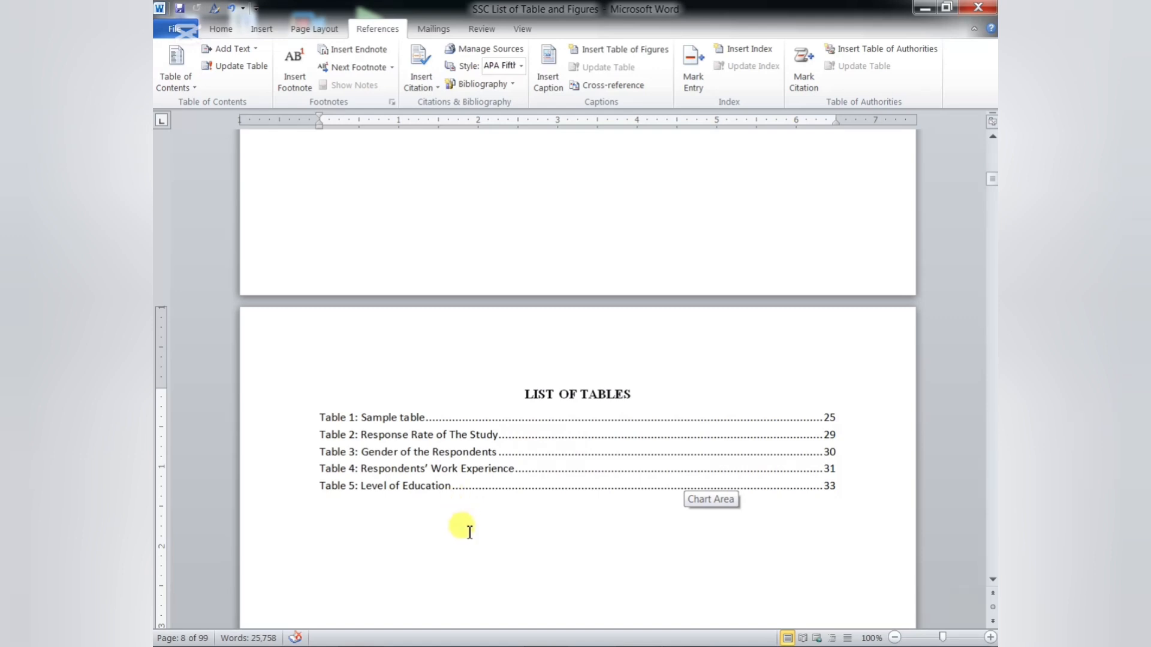
left_click(281, 442)
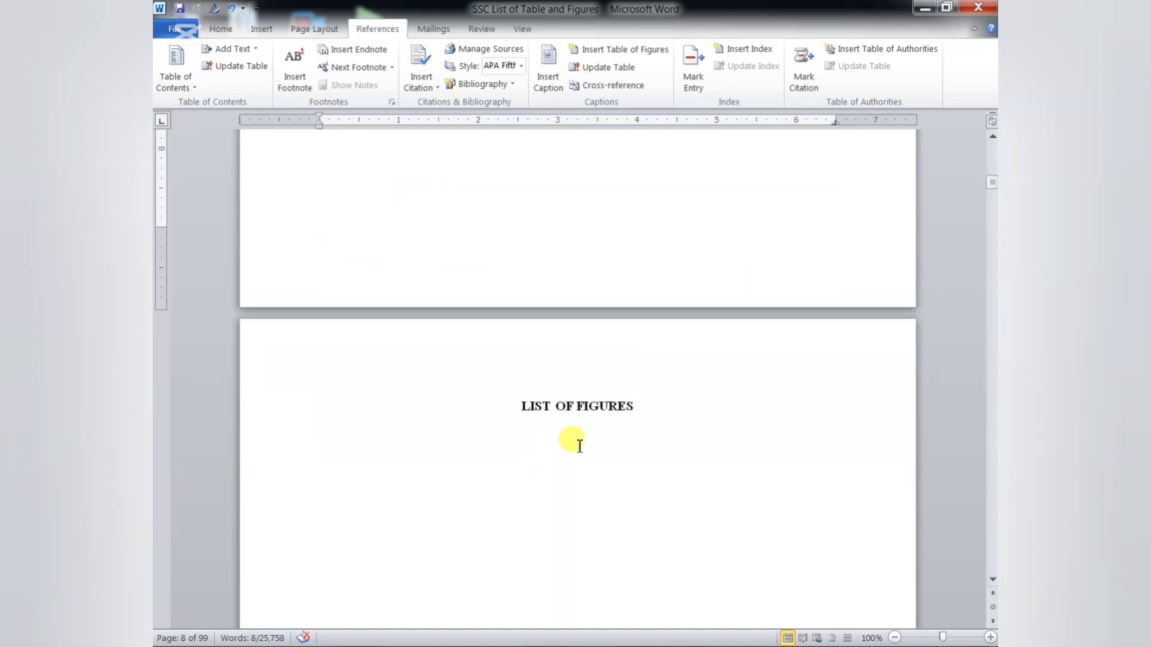
- Add a left-aligned empty line below the LIST OF FIGURES heading
left_click(642, 411)
key("Return")
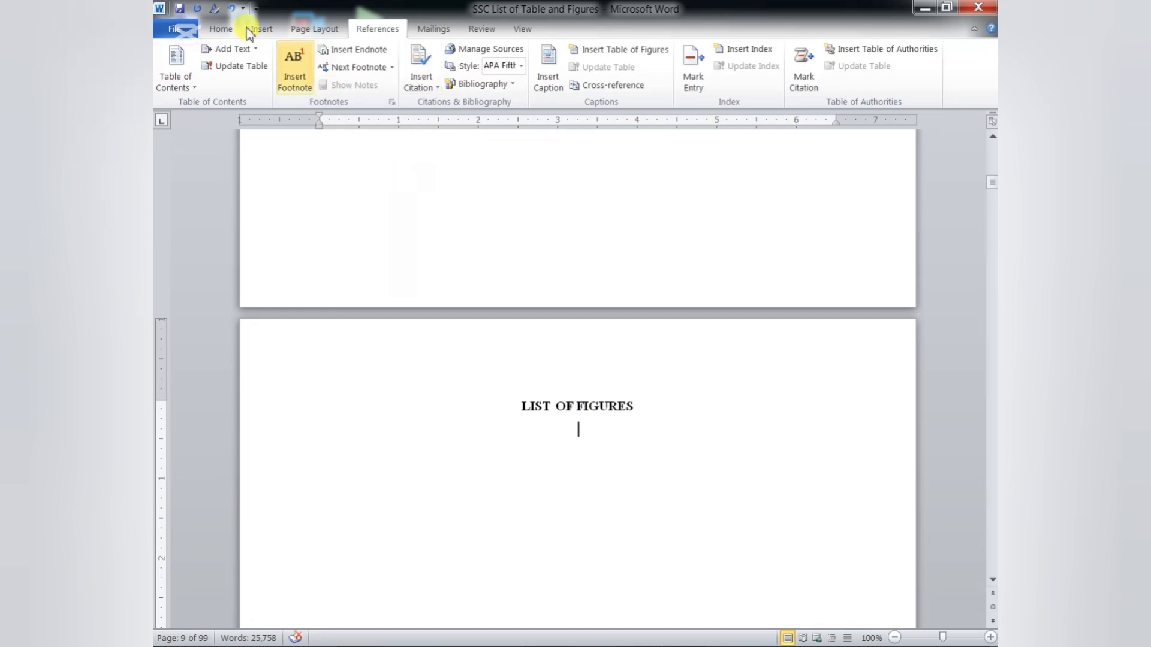
left_click(223, 30)
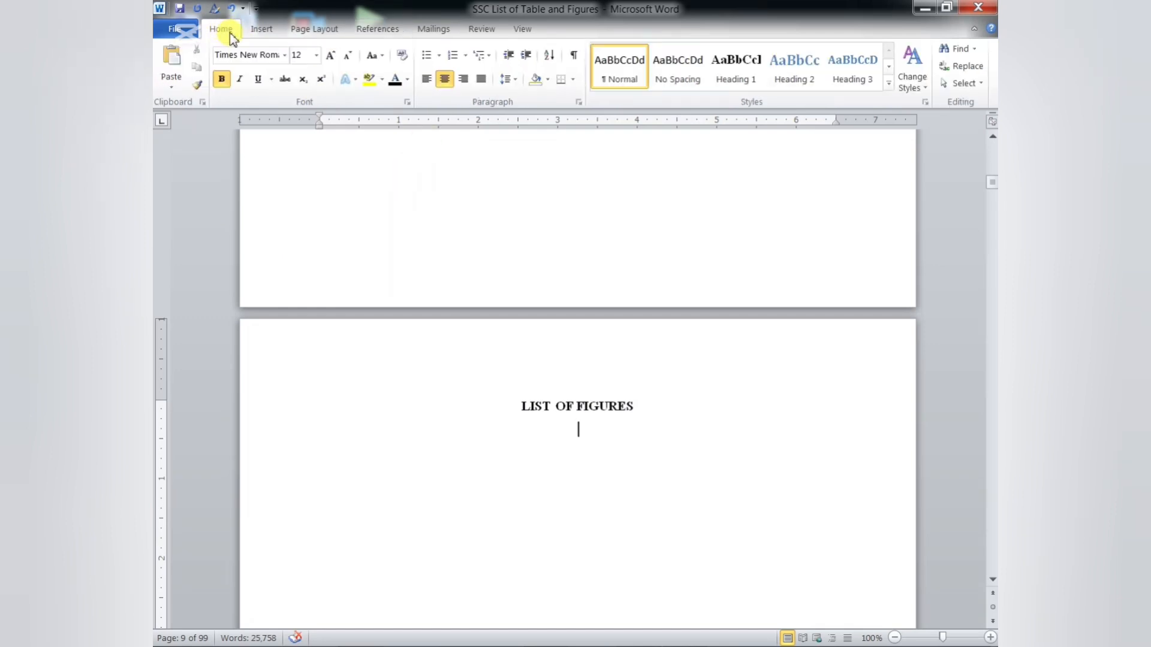
left_click(424, 79)
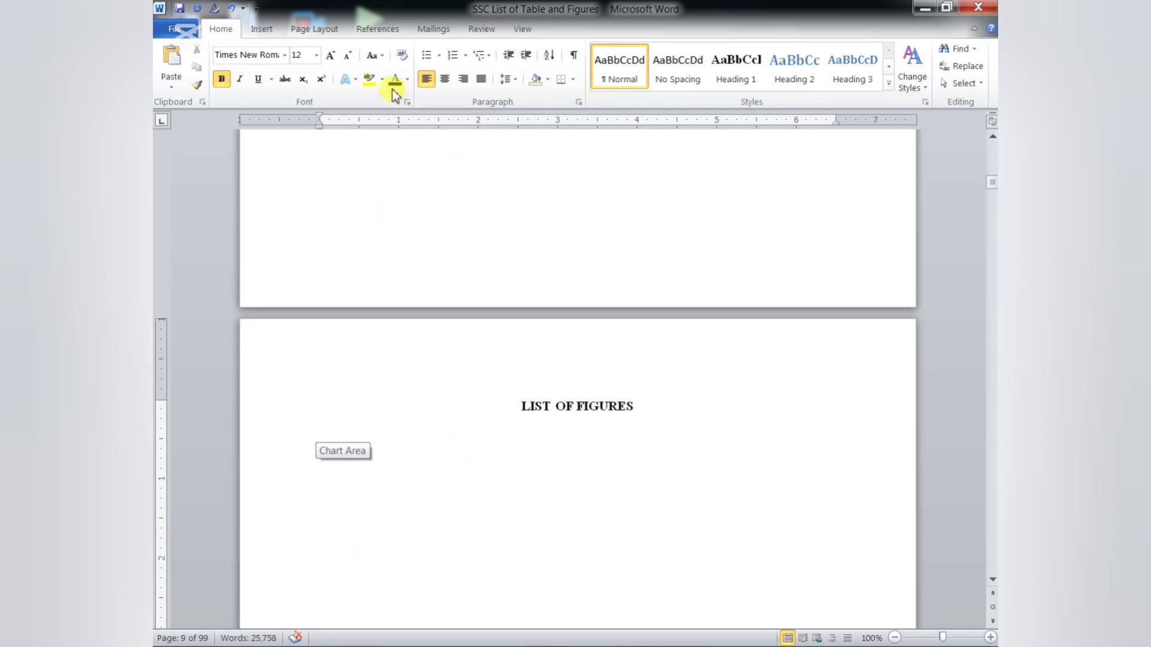
- Insert an automatic list with the Figure caption label on the empty line below the LIST OF FIGURES heading
left_click(377, 30)
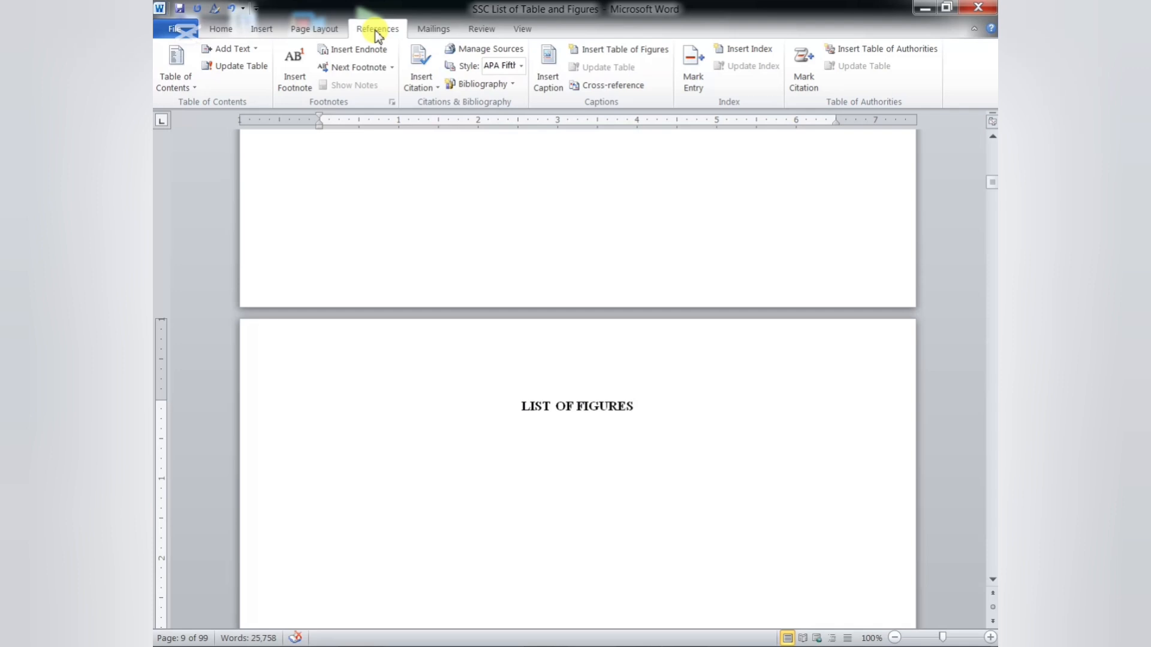
left_click(623, 53)
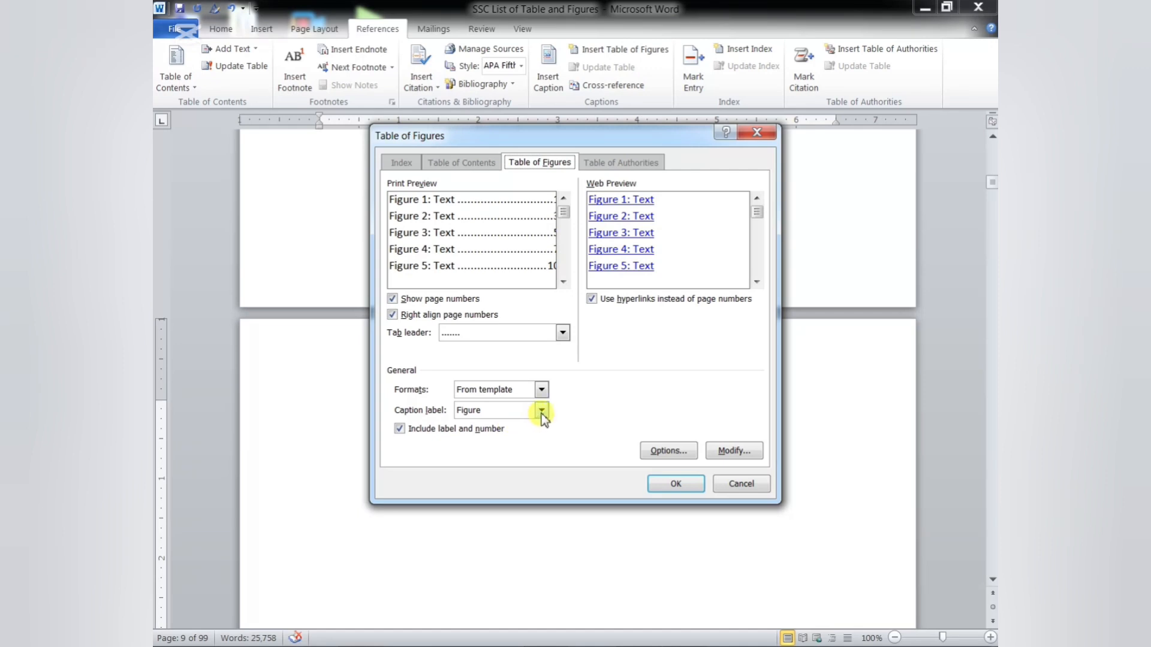
left_click(481, 412)
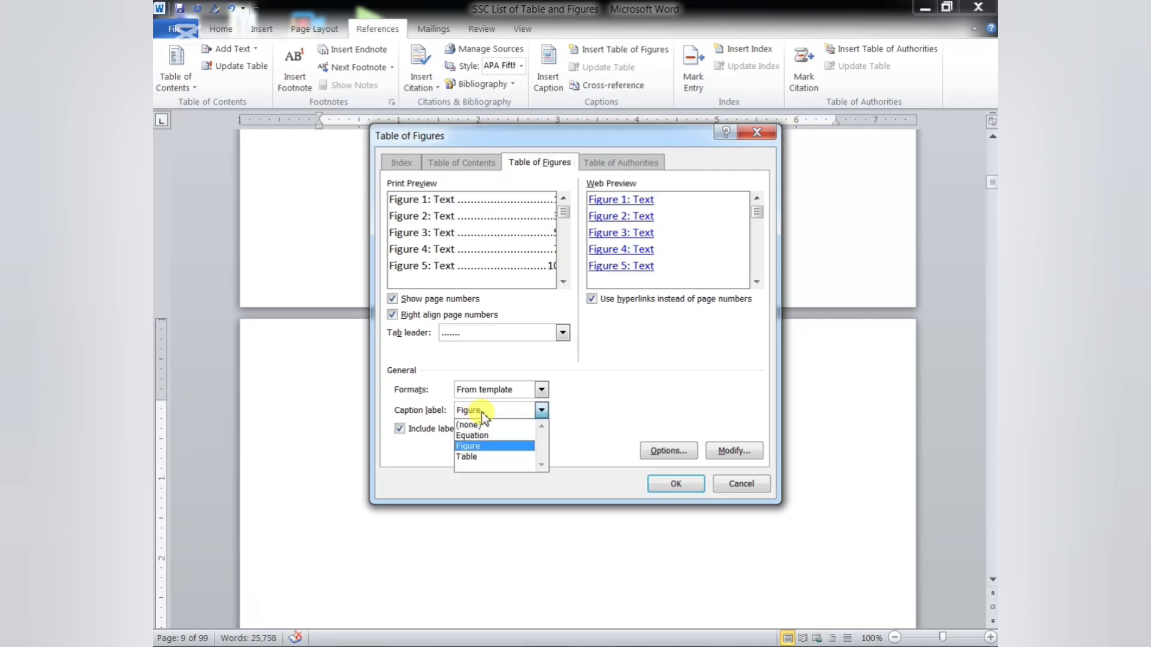
left_click(541, 413)
left_click(692, 488)
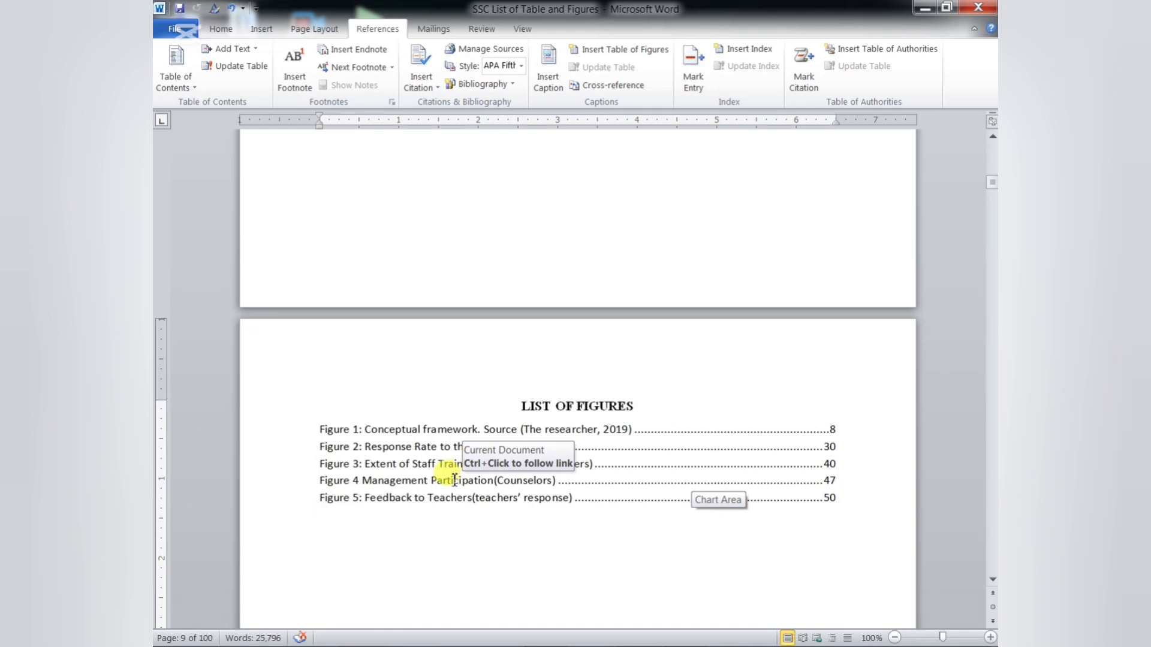
- Format all entries of the list of tables in Times New Roman, size 12, with 1.5 line spacing
scroll(455, 477, "up", 12)
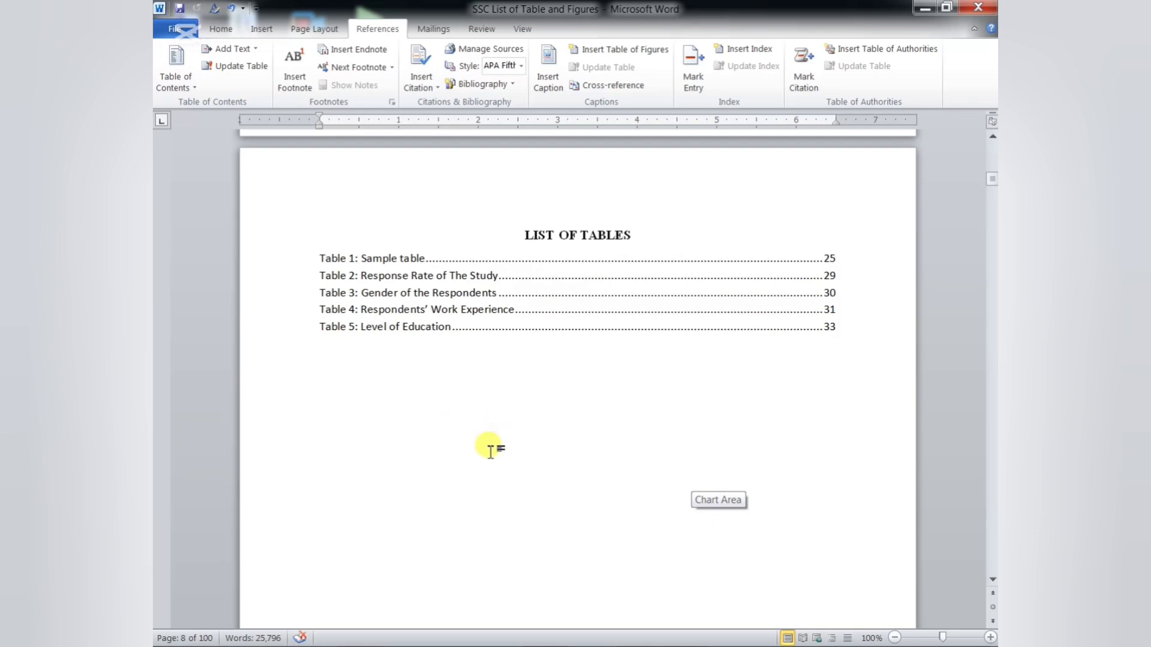
left_click(221, 29)
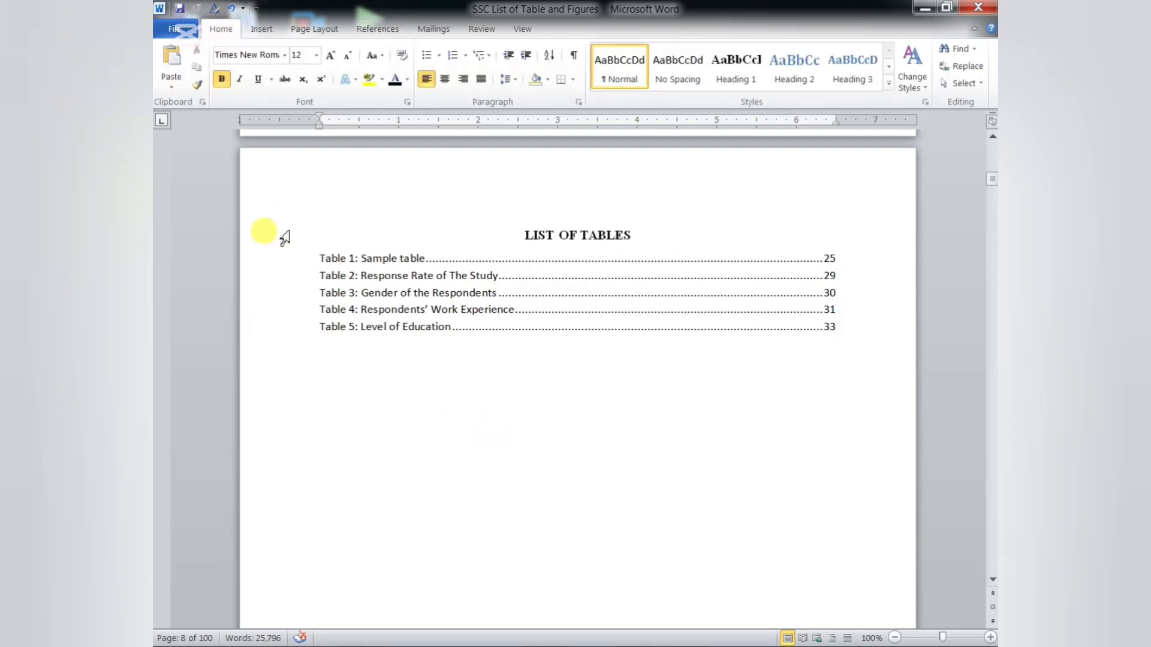
left_click(367, 259)
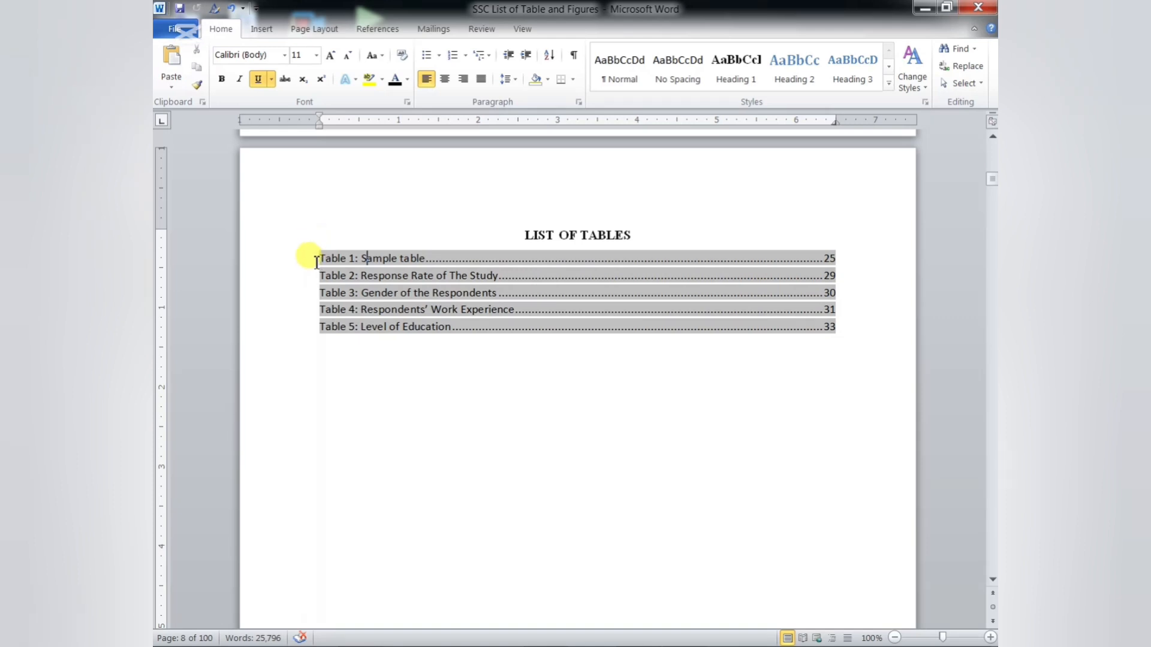
left_click_drag(319, 258, 672, 323)
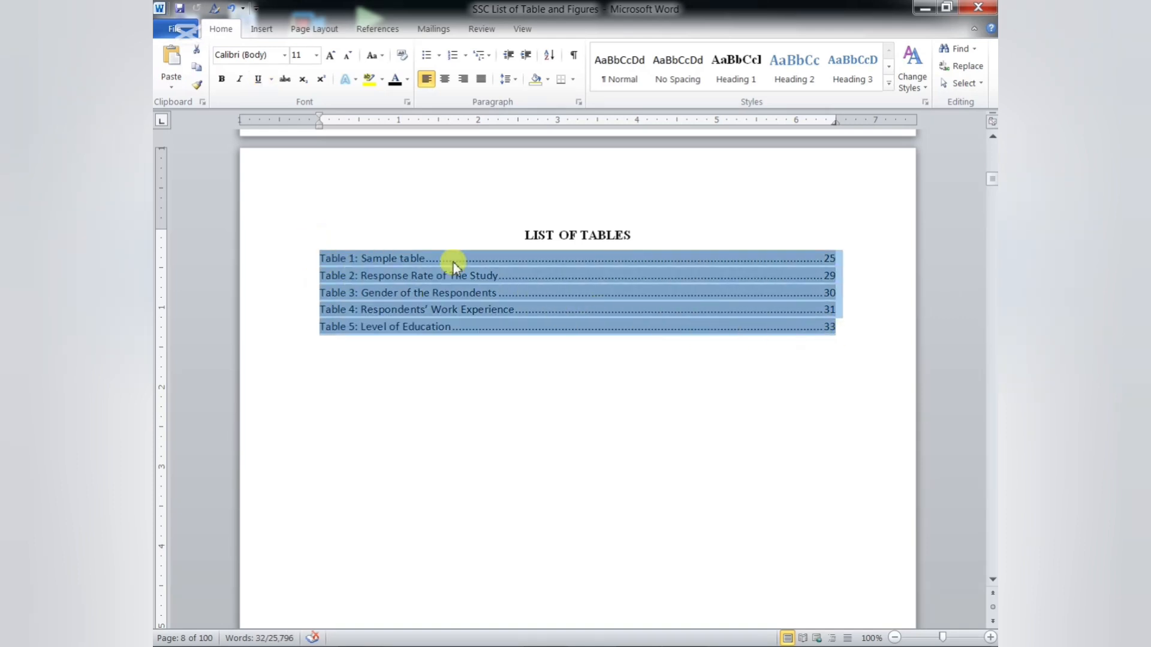
left_click(317, 58)
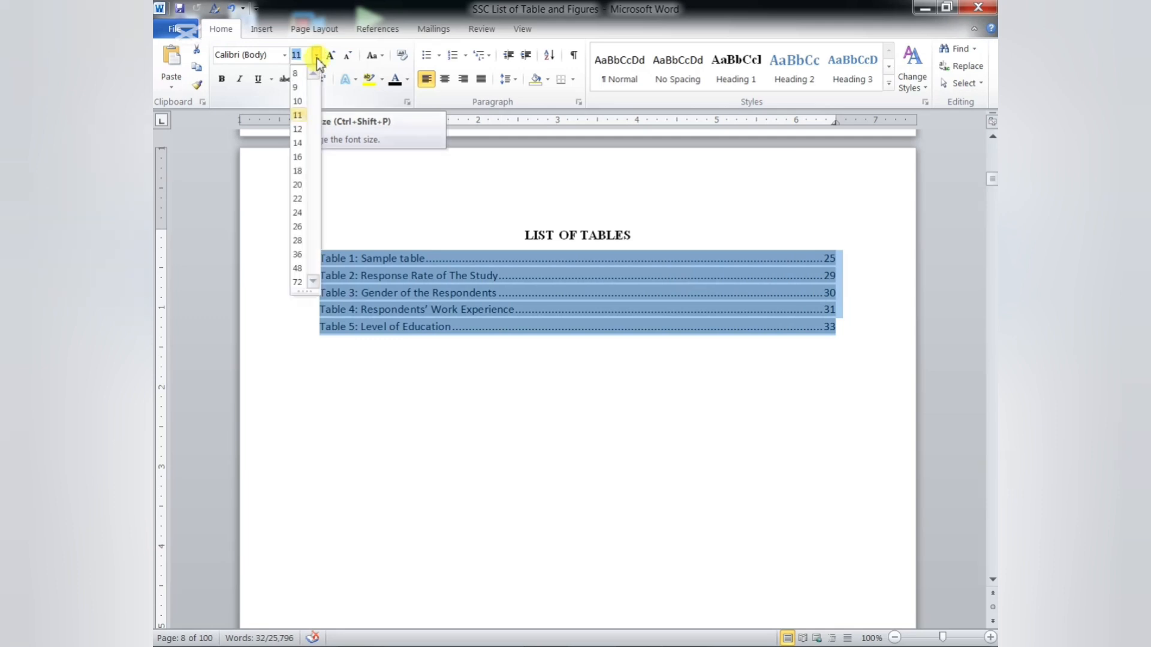
left_click(297, 136)
left_click(284, 54)
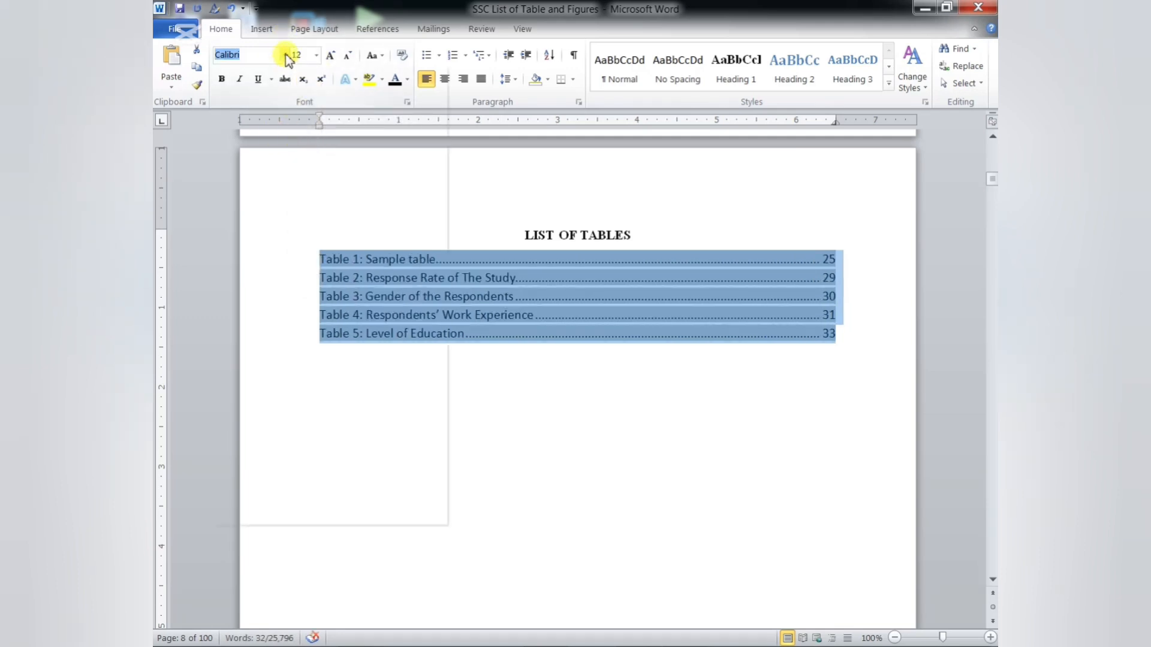
left_click(288, 146)
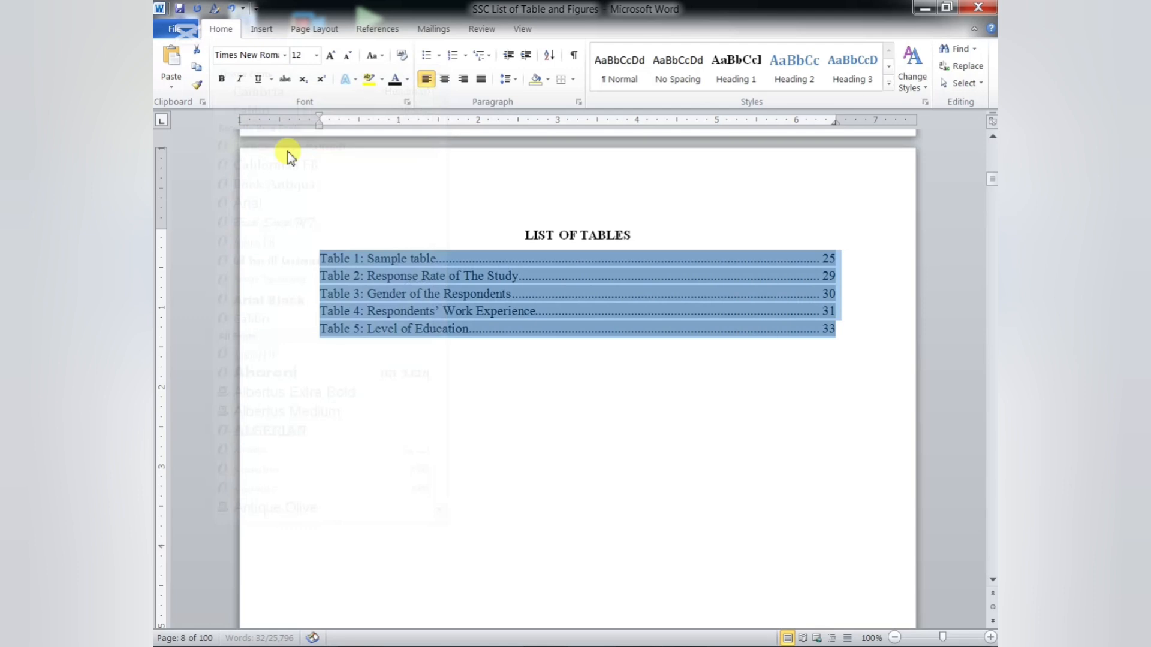
left_click(516, 78)
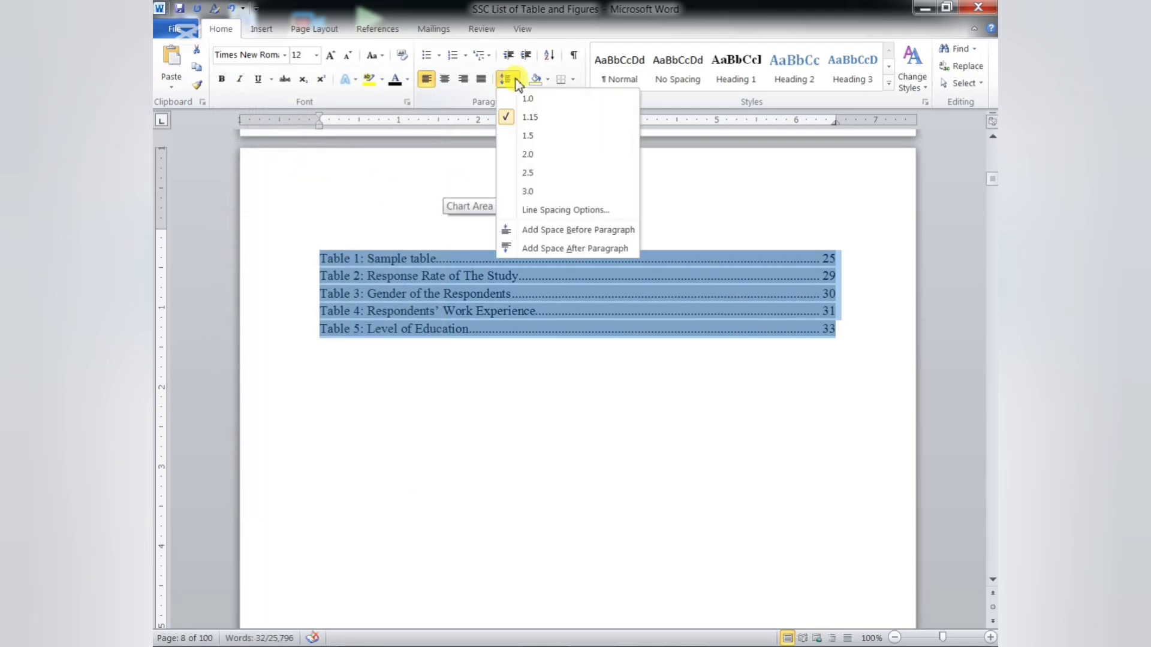
left_click(527, 137)
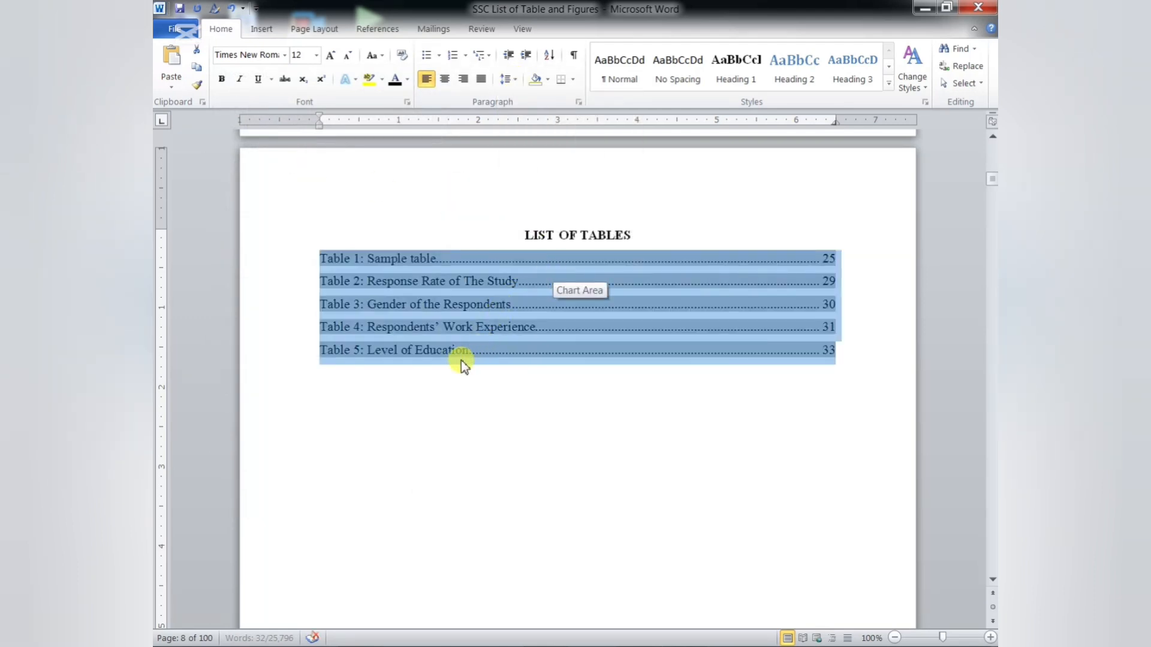
- Format all entries of the list of figures in Times New Roman, size 12, with 1.5 line spacing
scroll(461, 361, "down", 15)
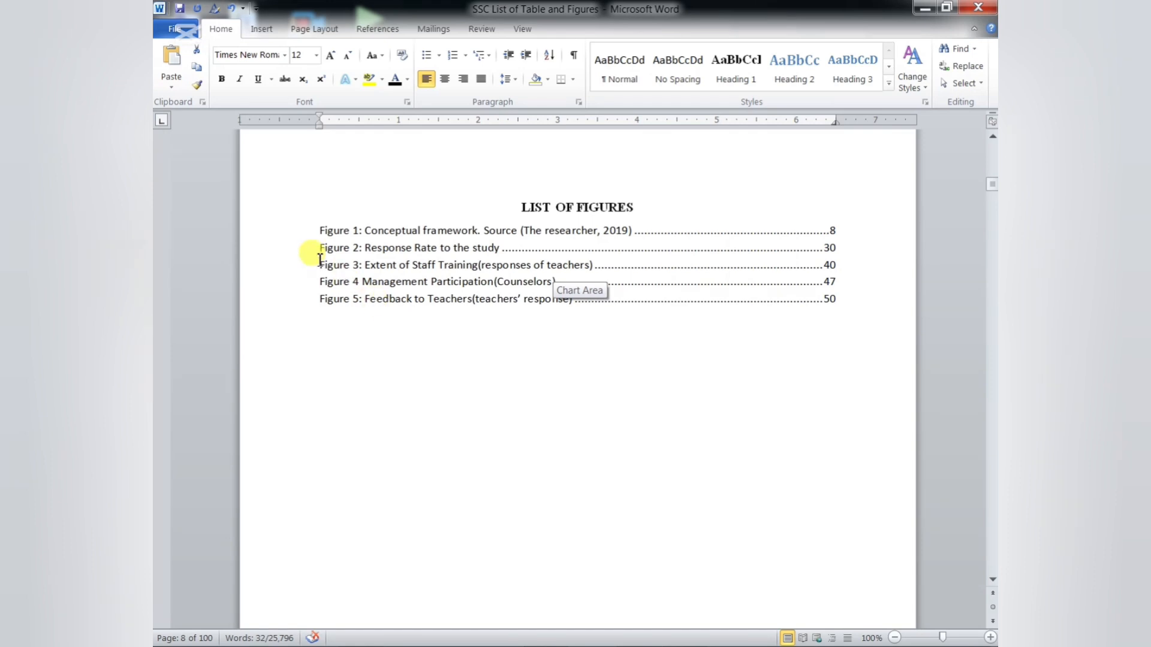
left_click_drag(318, 234, 619, 309)
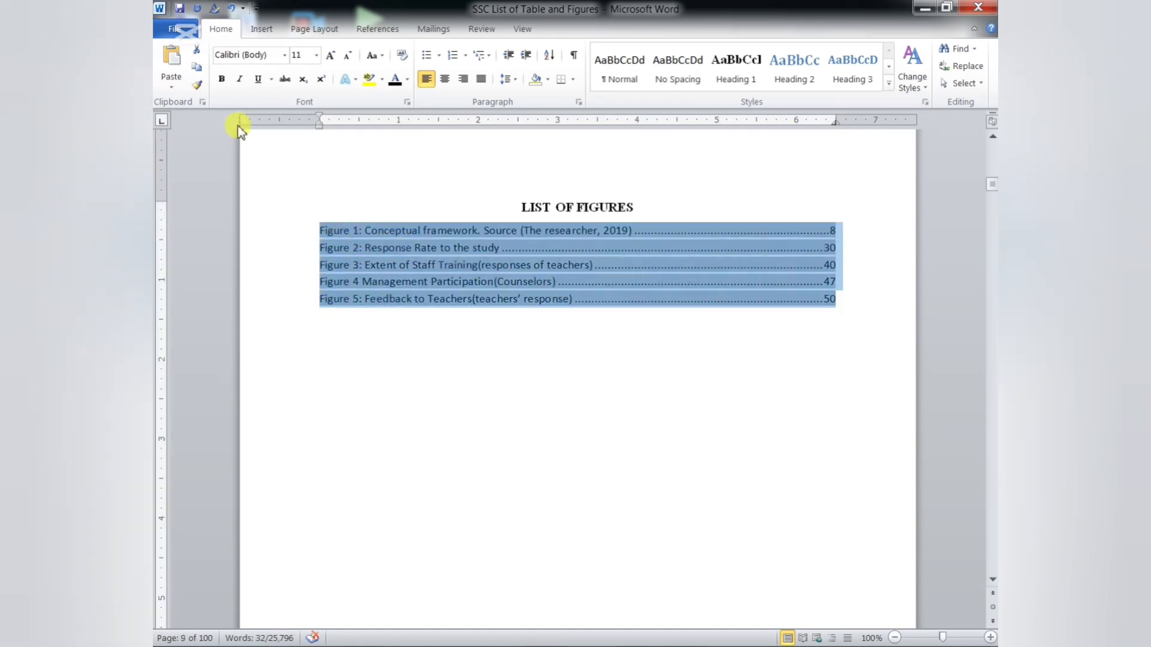
left_click(317, 57)
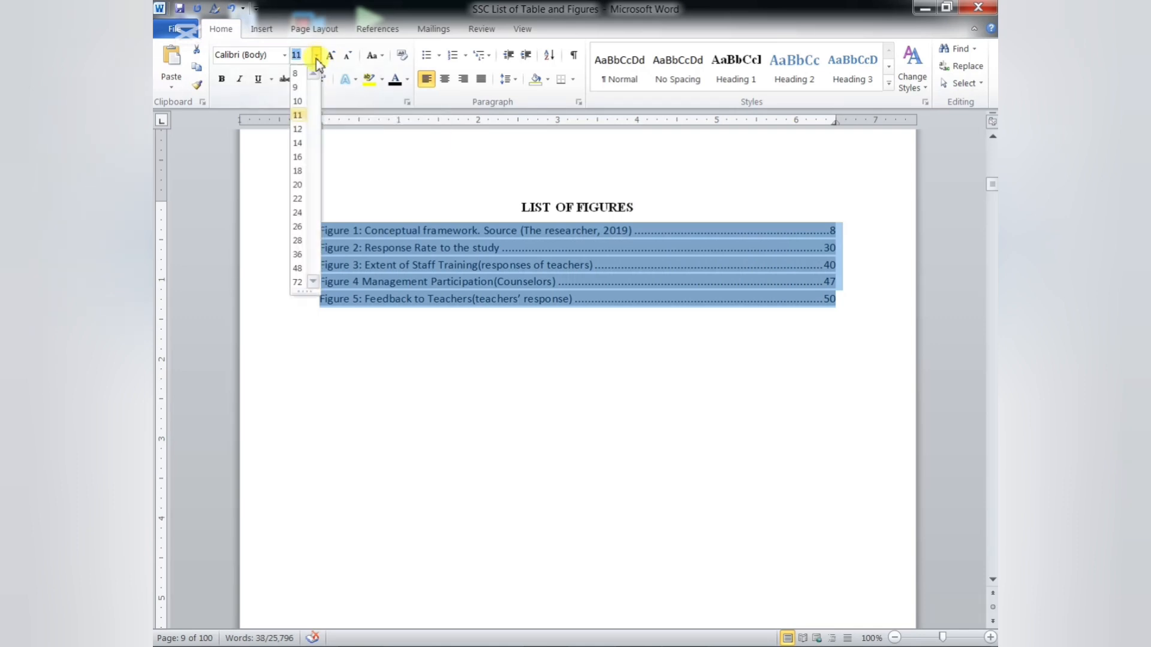
left_click(301, 133)
left_click(284, 55)
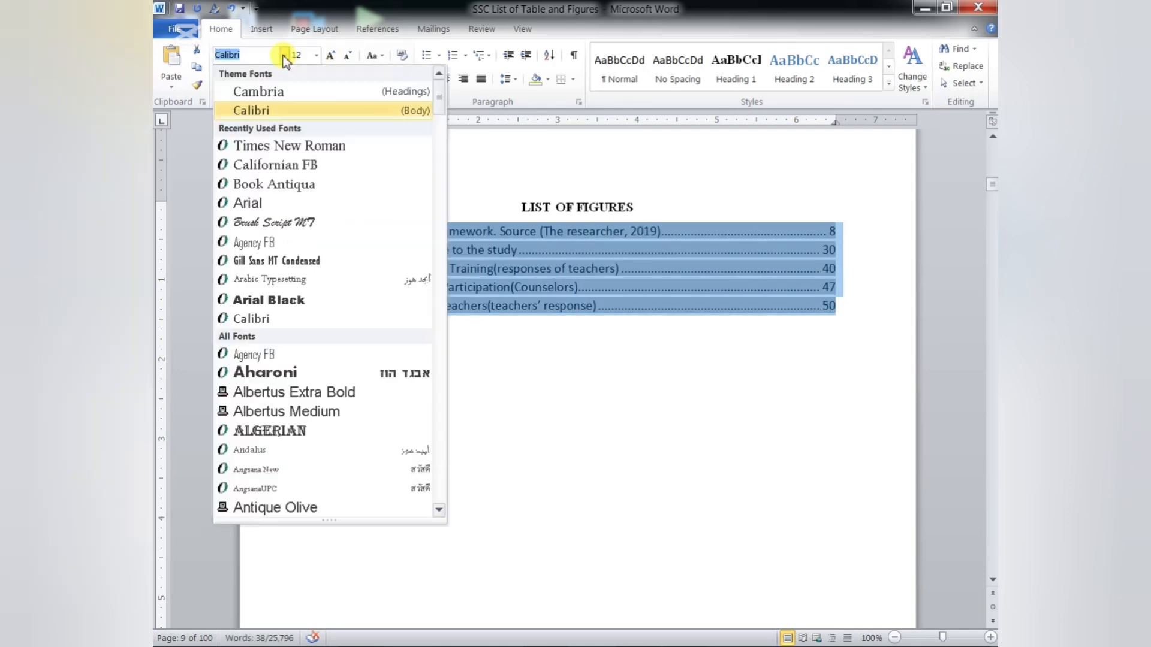
left_click(287, 153)
left_click(510, 79)
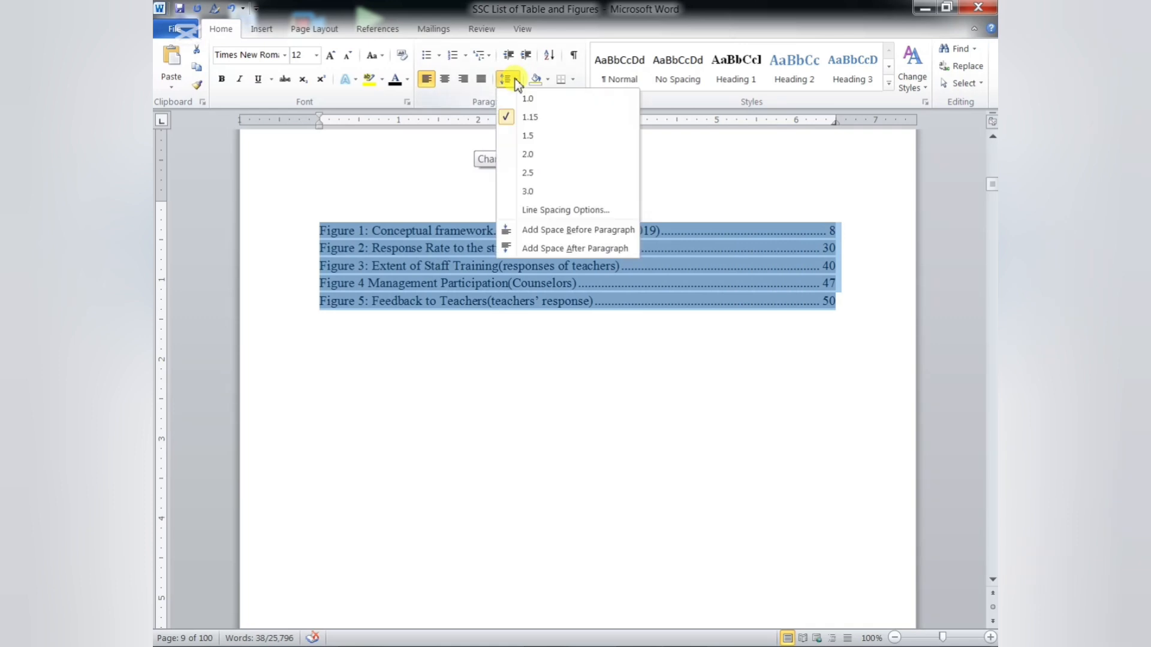
left_click(528, 137)
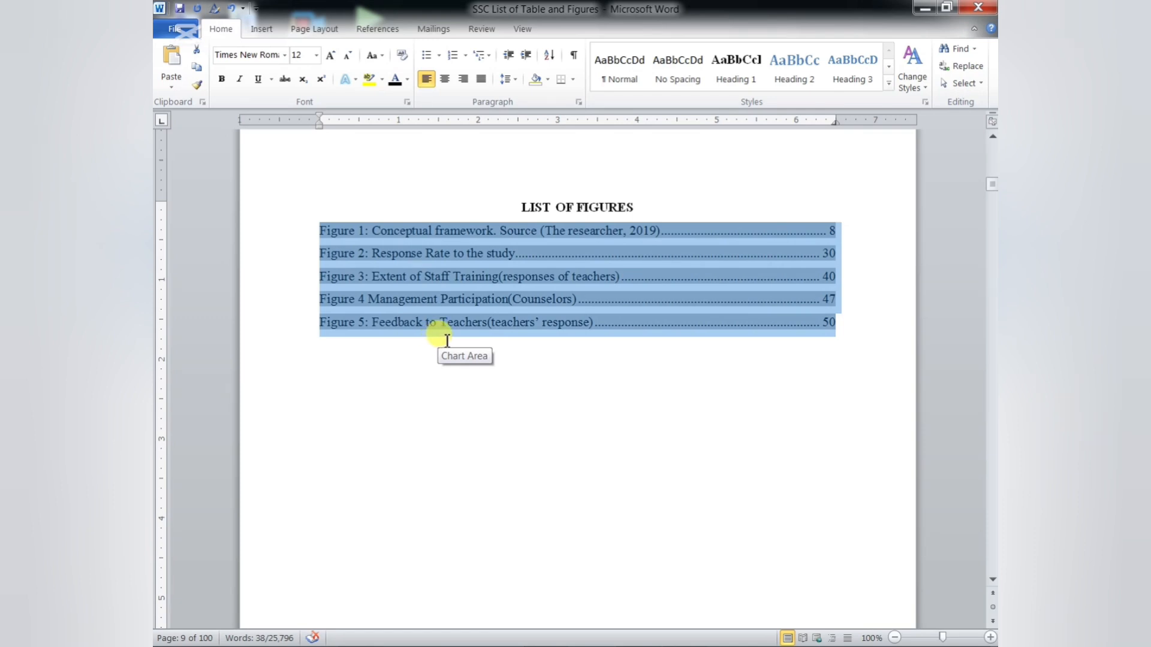
- View the field update options for the list of figures, then dismiss them without updating
left_click(410, 319)
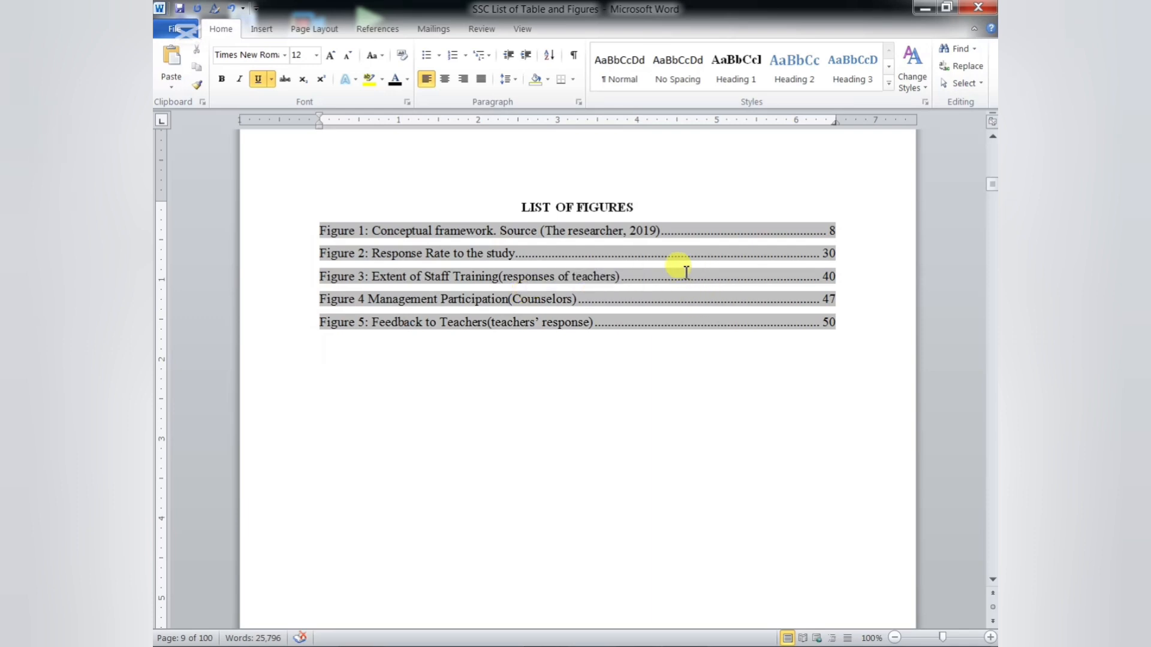
right_click(662, 263)
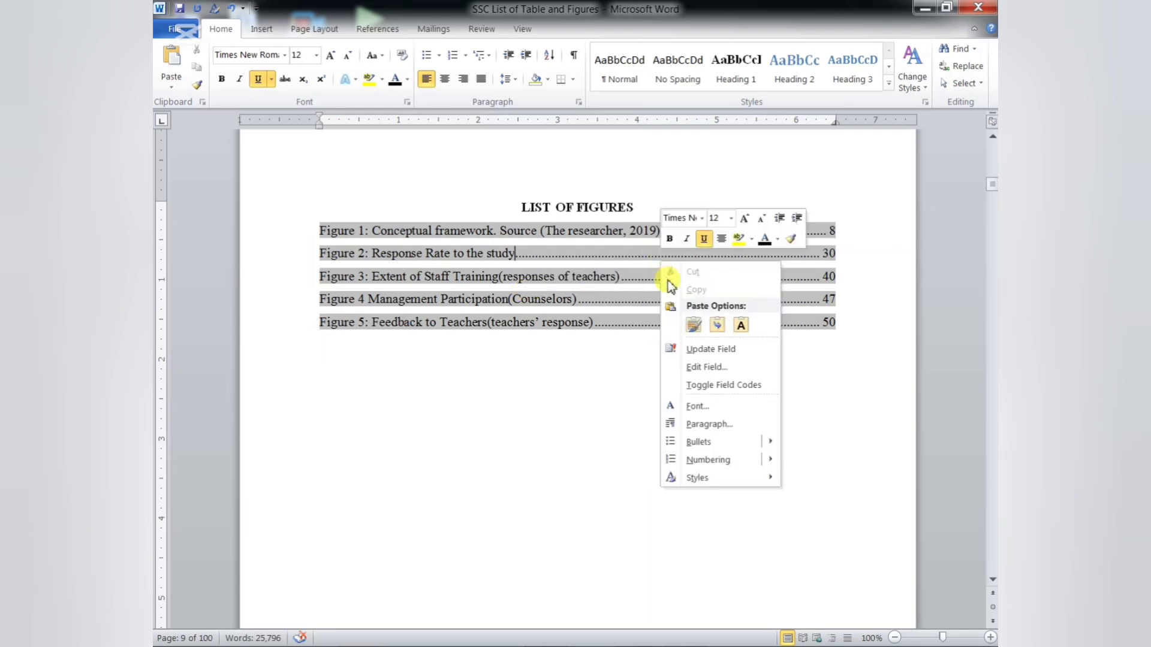
left_click(709, 352)
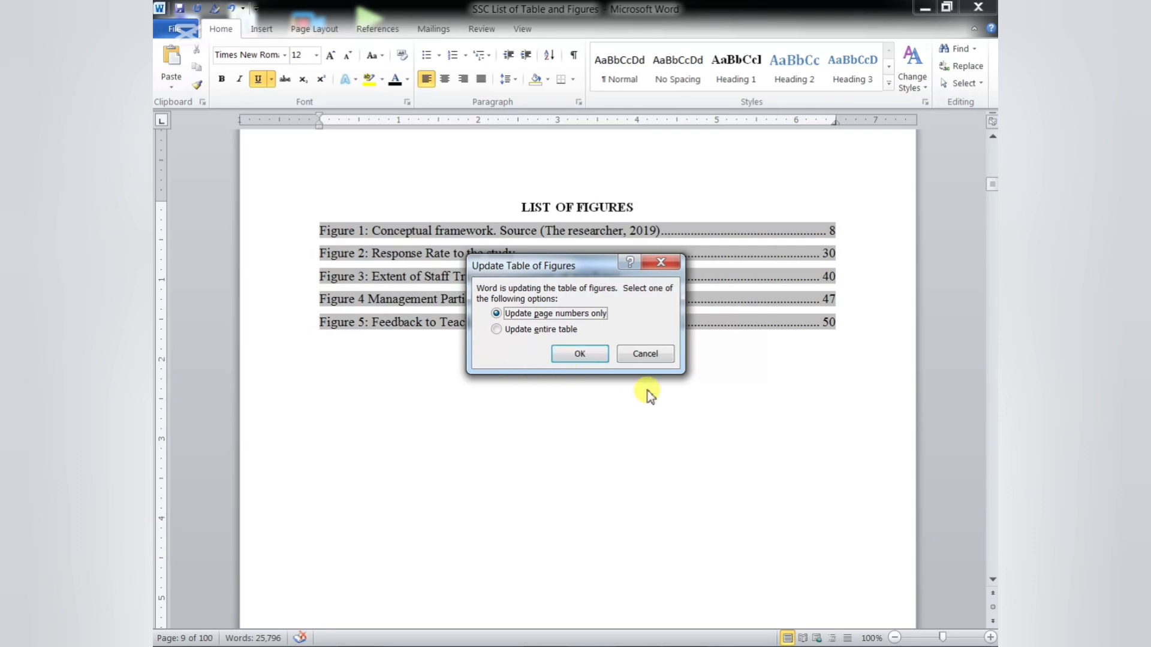
left_click(660, 262)
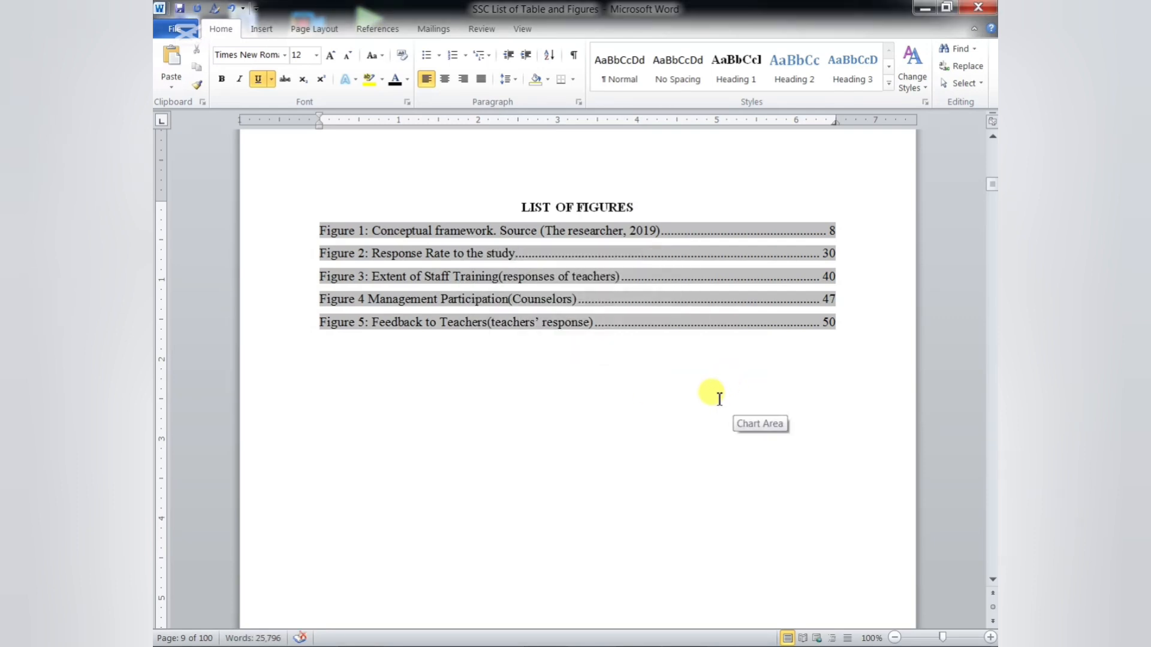